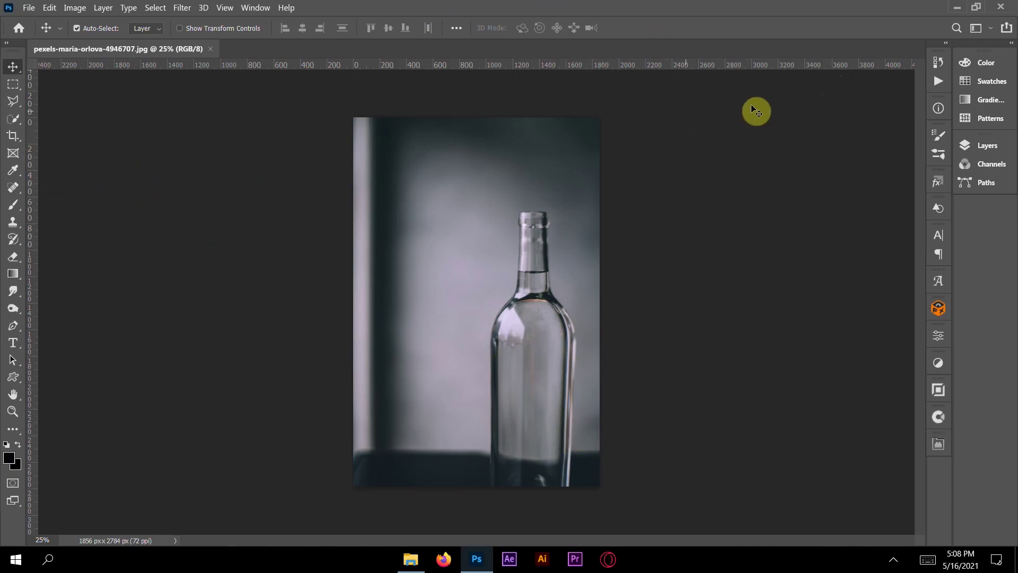
Select the bottle in the photo automatically with Select Subject
{"action": "left_click", "coordinate": [962, 146]}
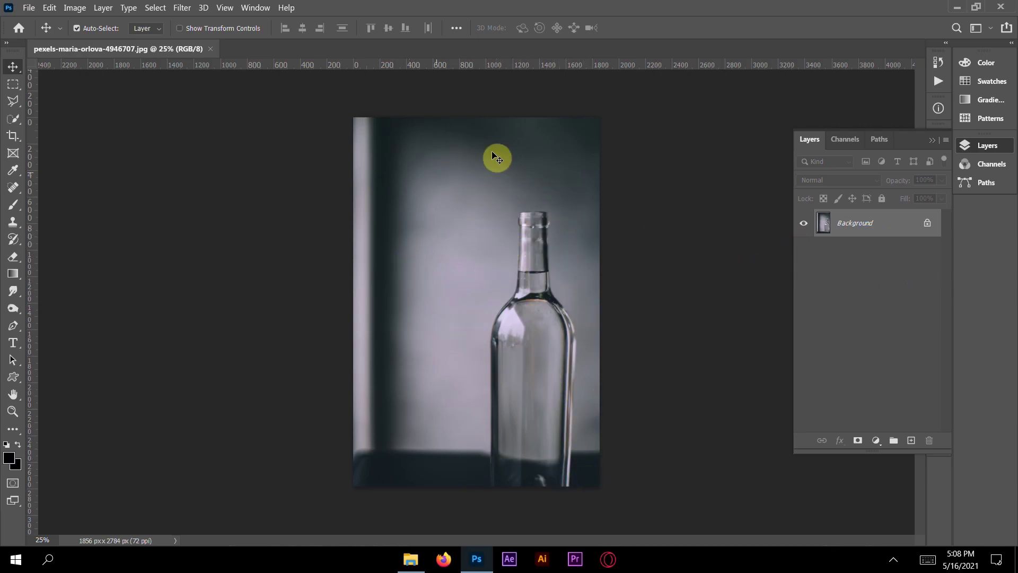
{"action": "left_click", "coordinate": [13, 119]}
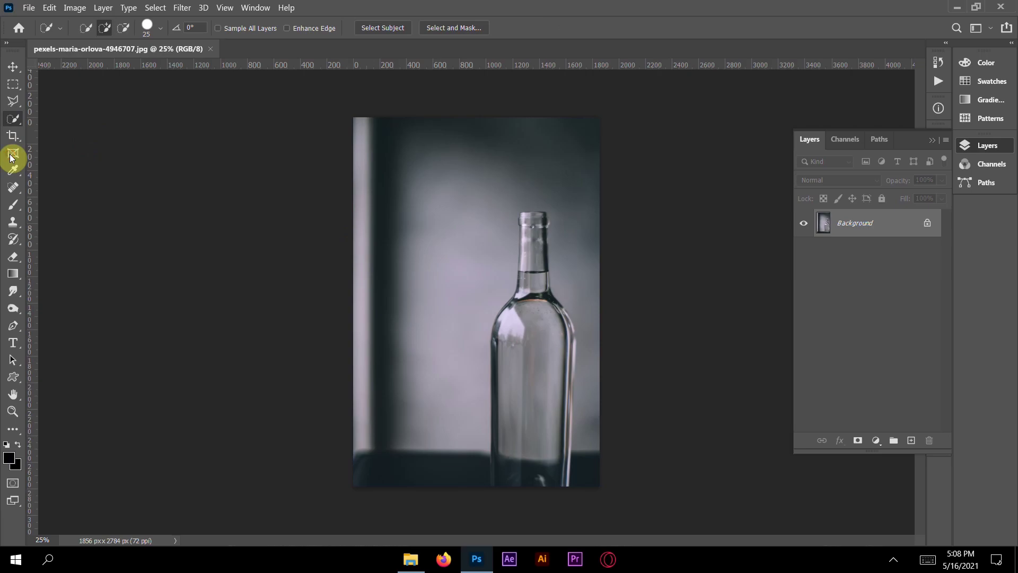
{"action": "left_click", "coordinate": [378, 27]}
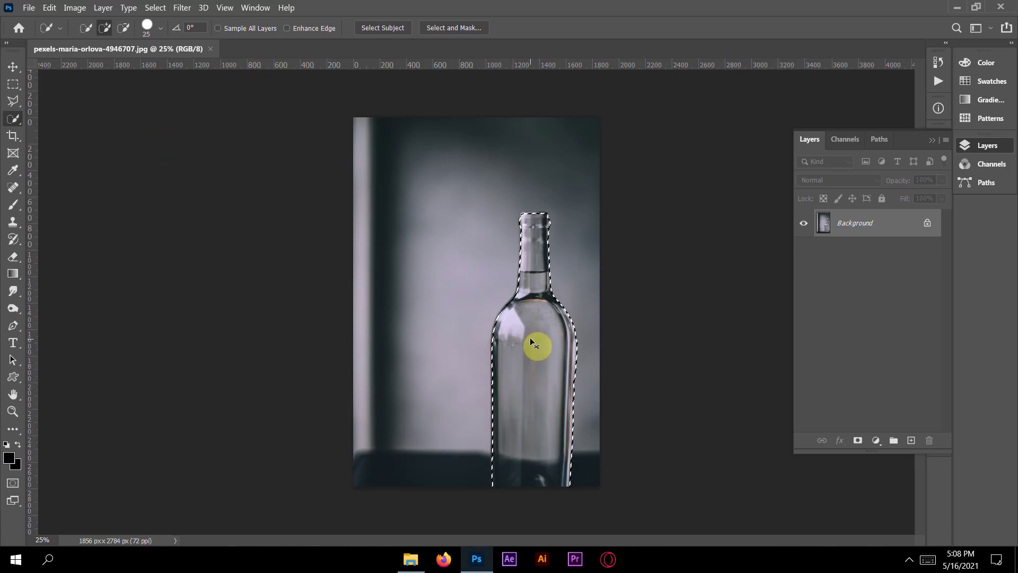
Open Refine Edge on the bottle selection and output it to a new layer
{"action": "key", "text": "ctrl+plus"}
{"action": "key", "text": "ctrl+plus"}
{"action": "key", "text": "ctrl+plus"}
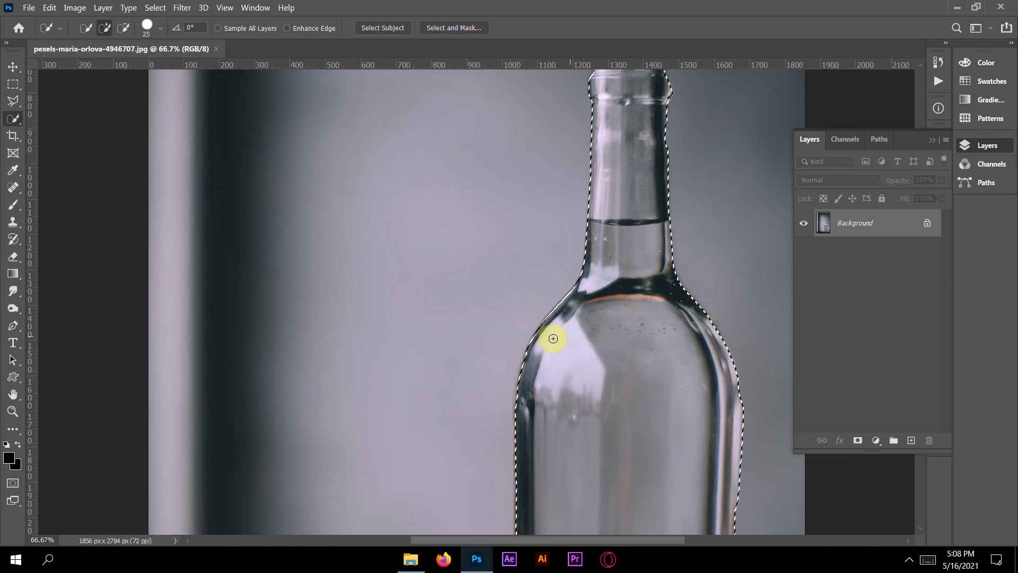
{"action": "key", "text": "ctrl+minus"}
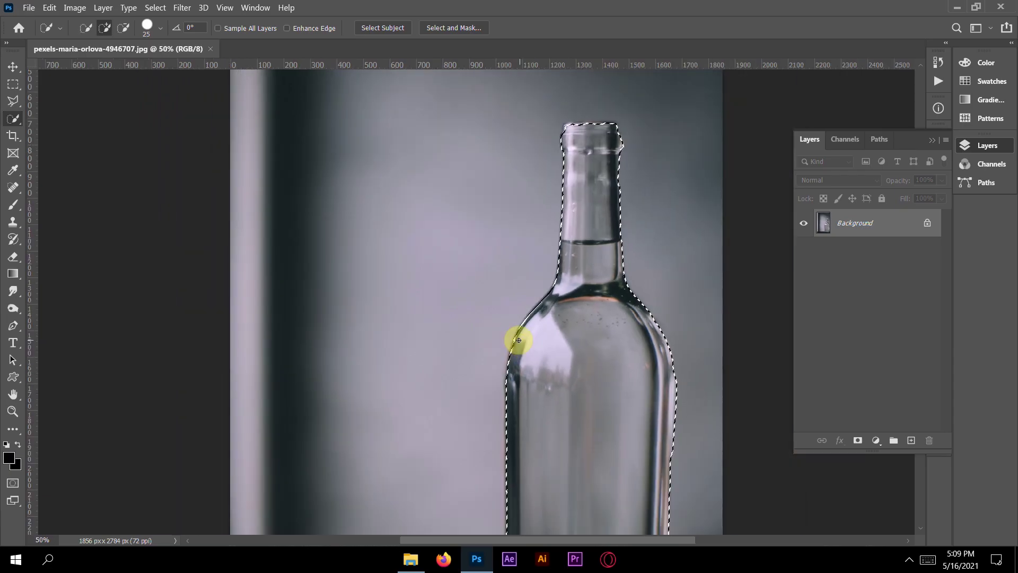
{"action": "key", "text": "ctrl+minus"}
{"action": "left_click", "coordinate": [155, 8]}
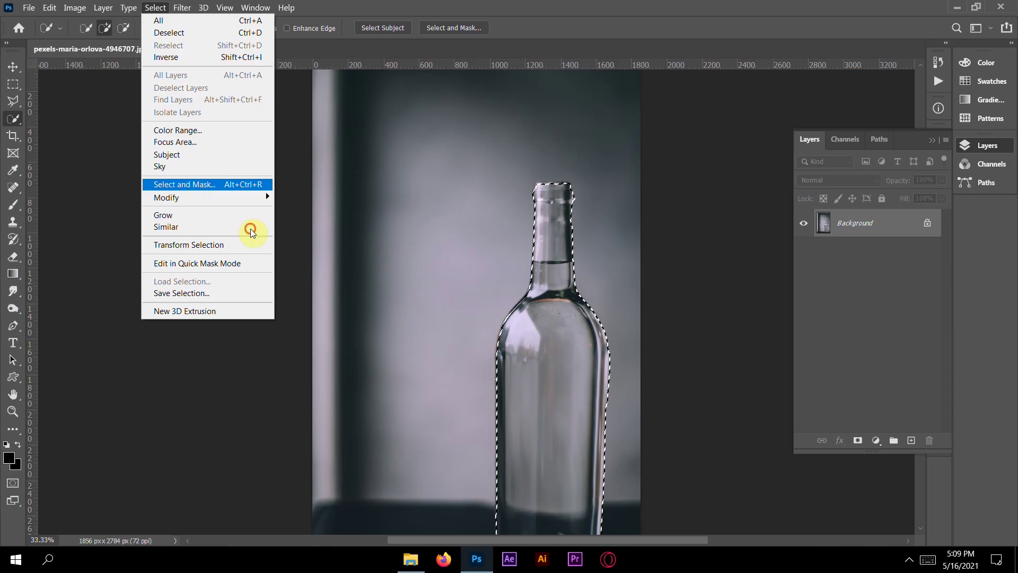
{"action": "left_click", "coordinate": [200, 183], "text": "shift"}
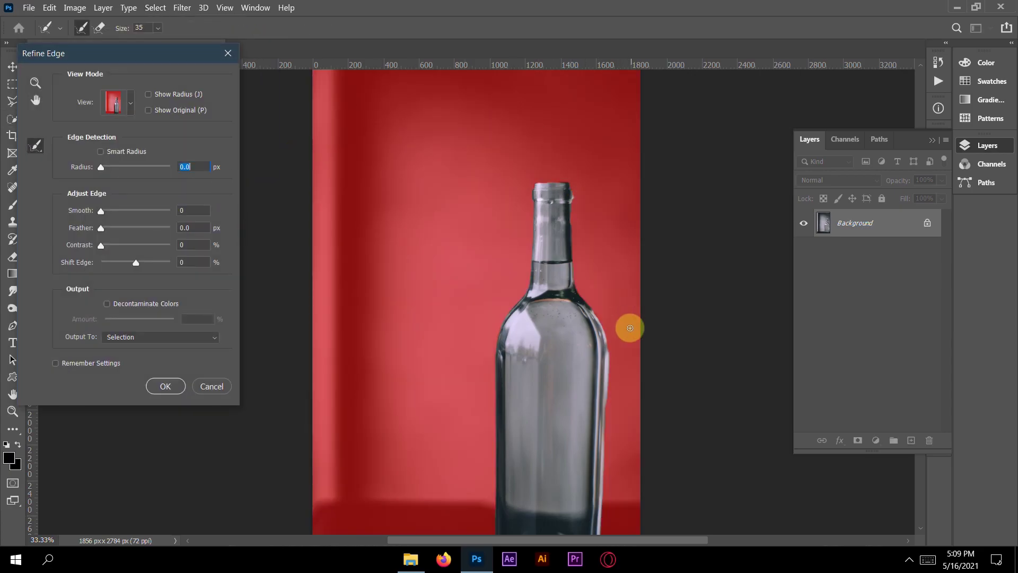
{"action": "left_click_drag", "start_coordinate": [551, 467], "coordinate": [667, 496]}
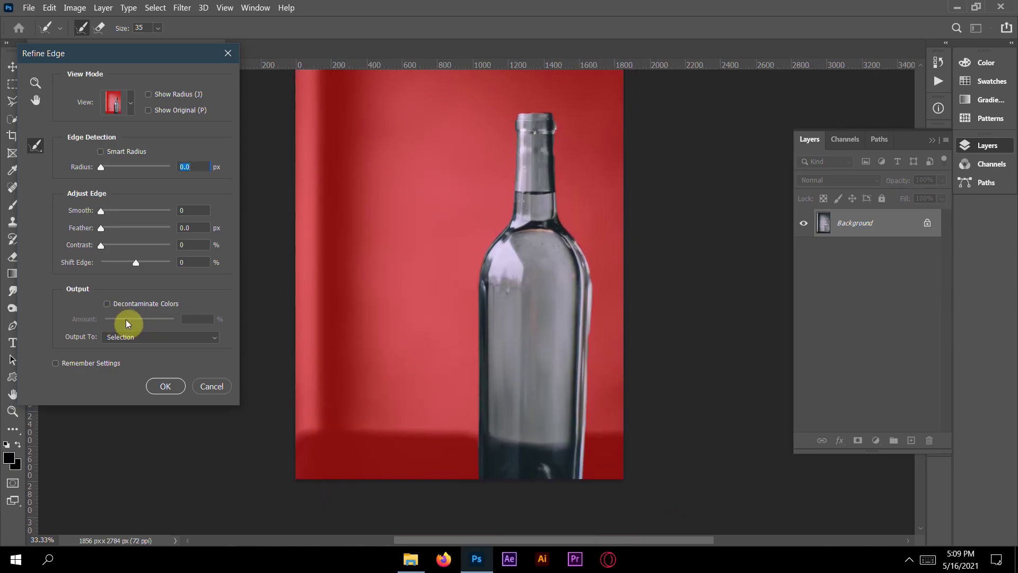
{"action": "left_click", "coordinate": [143, 338]}
{"action": "left_click", "coordinate": [129, 374]}
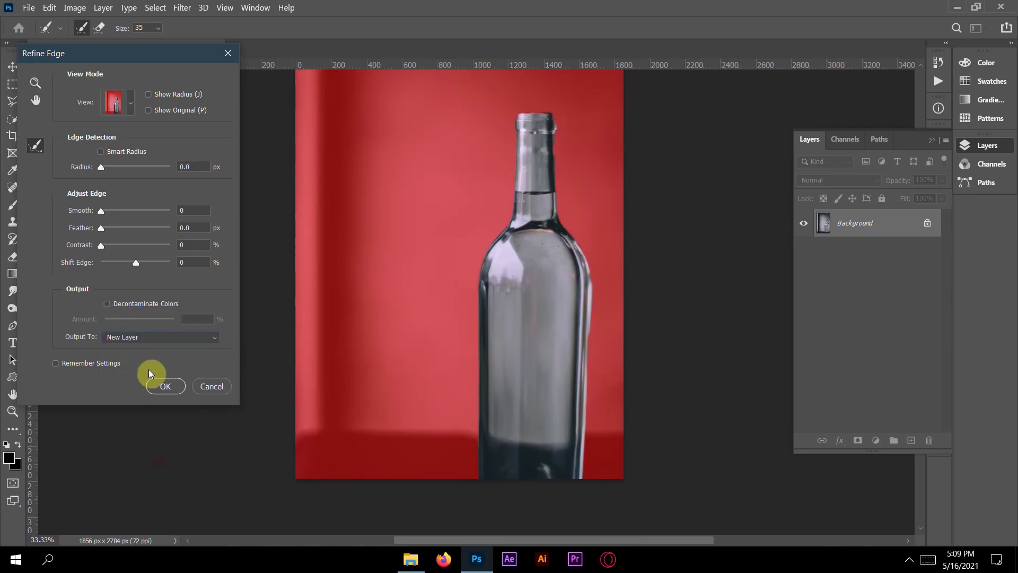
{"action": "left_click", "coordinate": [161, 387]}
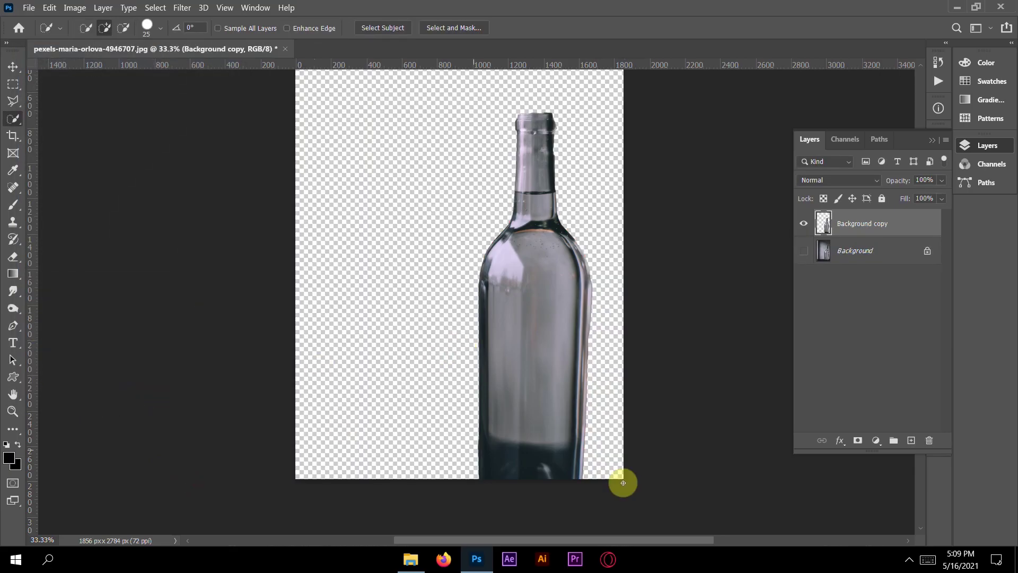
Make the Background layer visible again and hide the cut-out bottle layer
{"action": "left_click", "coordinate": [803, 252]}
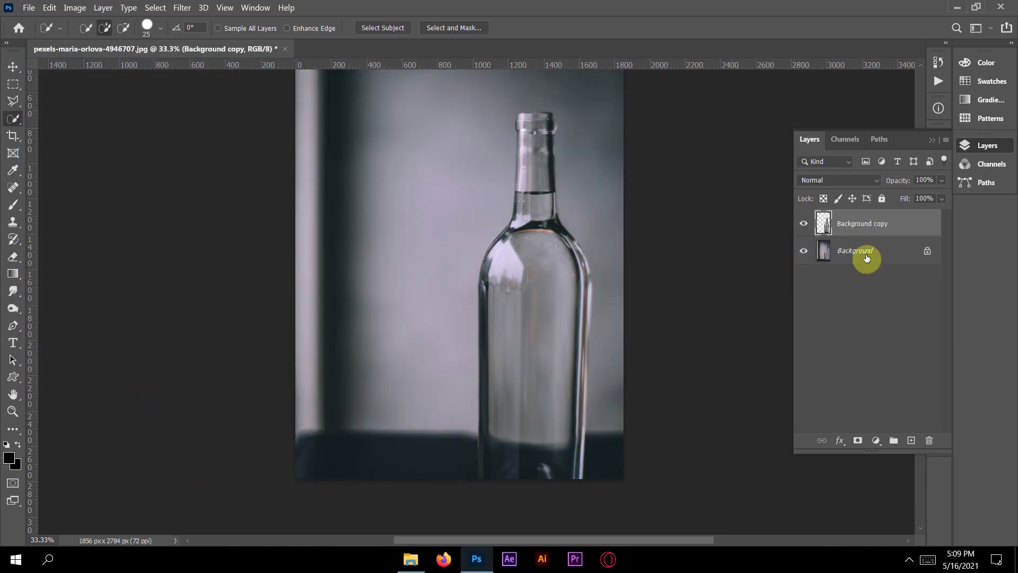
{"action": "left_click", "coordinate": [848, 250]}
{"action": "left_click", "coordinate": [804, 223]}
{"action": "left_click", "coordinate": [903, 229]}
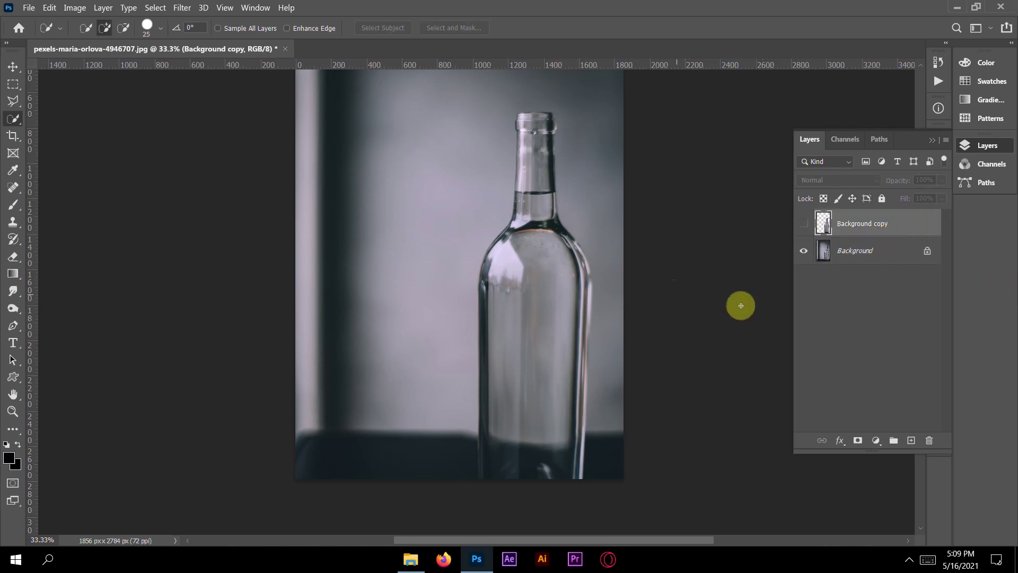
Rename the cut-out layer as bottle
{"action": "right_click", "coordinate": [866, 223]}
{"action": "left_click", "coordinate": [876, 223]}
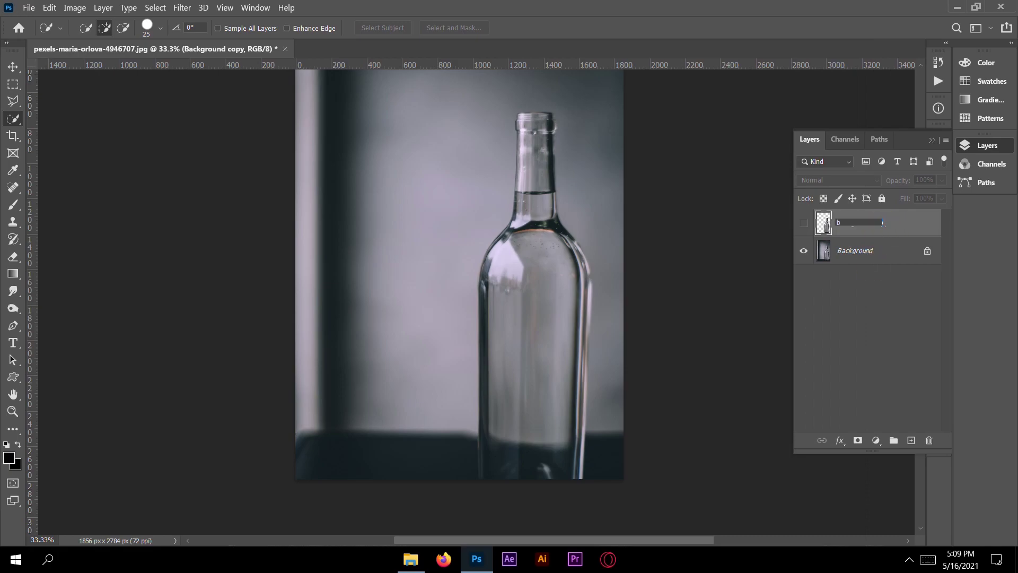
{"action": "key", "text": "Return"}
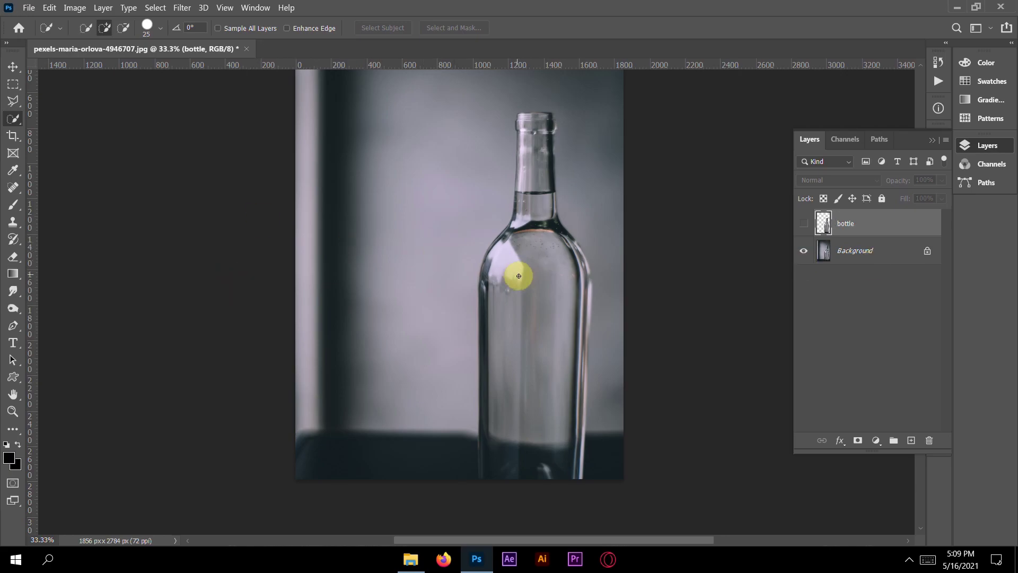
Place the engin-akyurt underwater image from the New folder into the document and move its layer beneath the bottle layer
{"action": "left_click", "coordinate": [411, 559]}
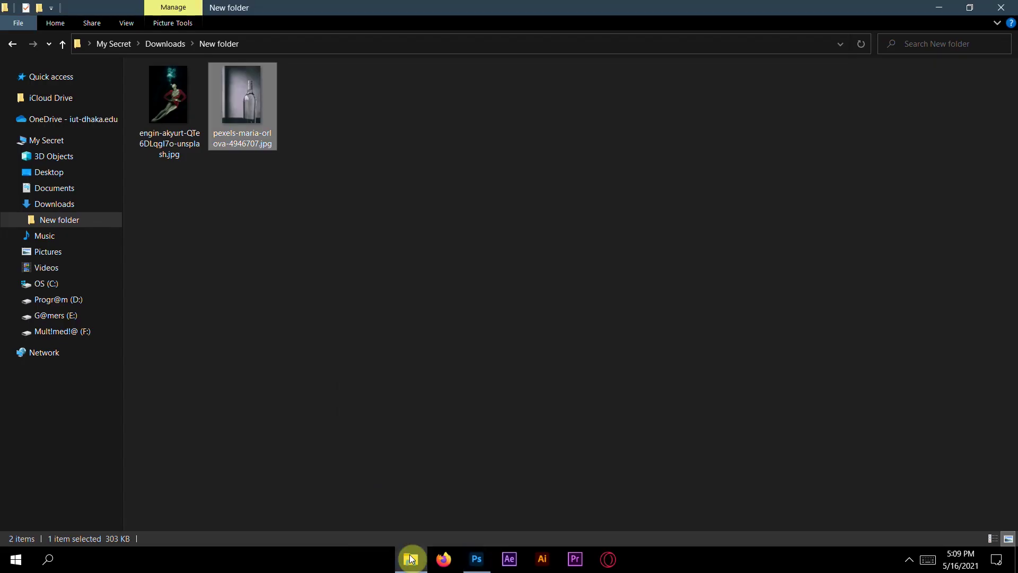
{"action": "left_click_drag", "start_coordinate": [167, 105], "coordinate": [616, 422]}
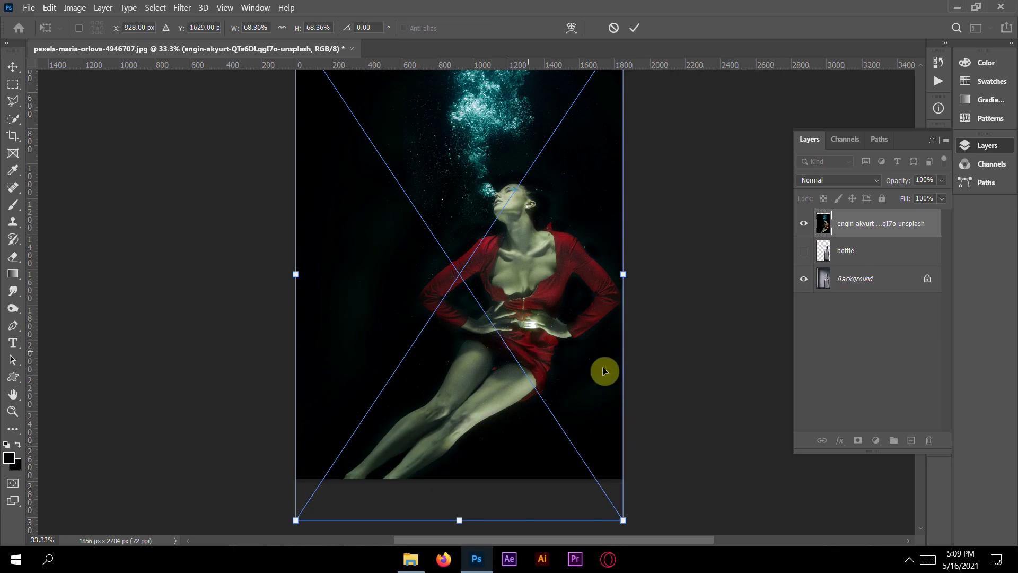
{"action": "key", "text": "w"}
{"action": "left_click_drag", "start_coordinate": [889, 231], "coordinate": [886, 261]}
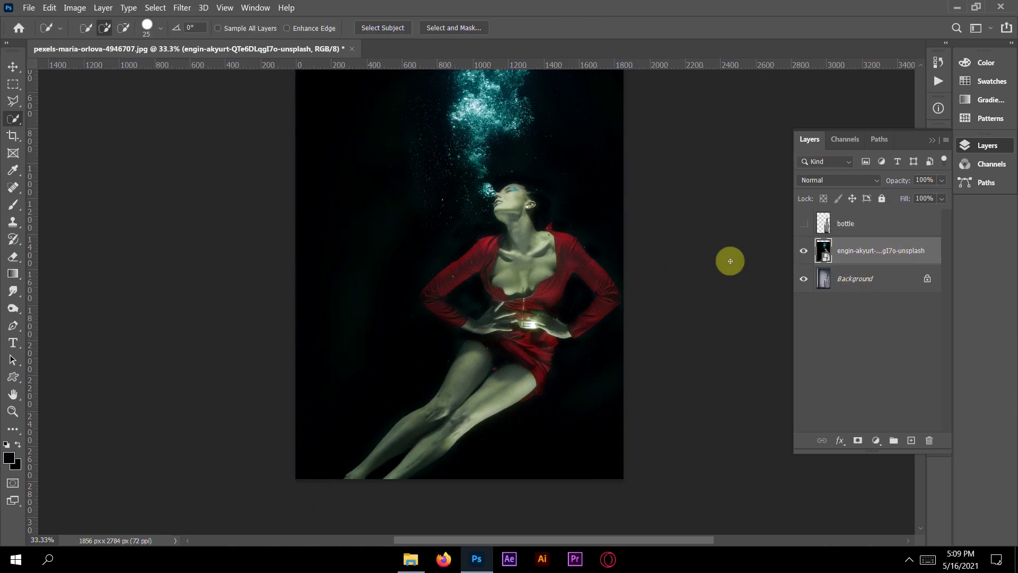
Scale the underwater image down proportionally to about 18.2% and position it over the bottle's body
{"action": "left_click", "coordinate": [13, 67]}
{"action": "key", "text": "ctrl+minus"}
{"action": "key", "text": "ctrl+minus"}
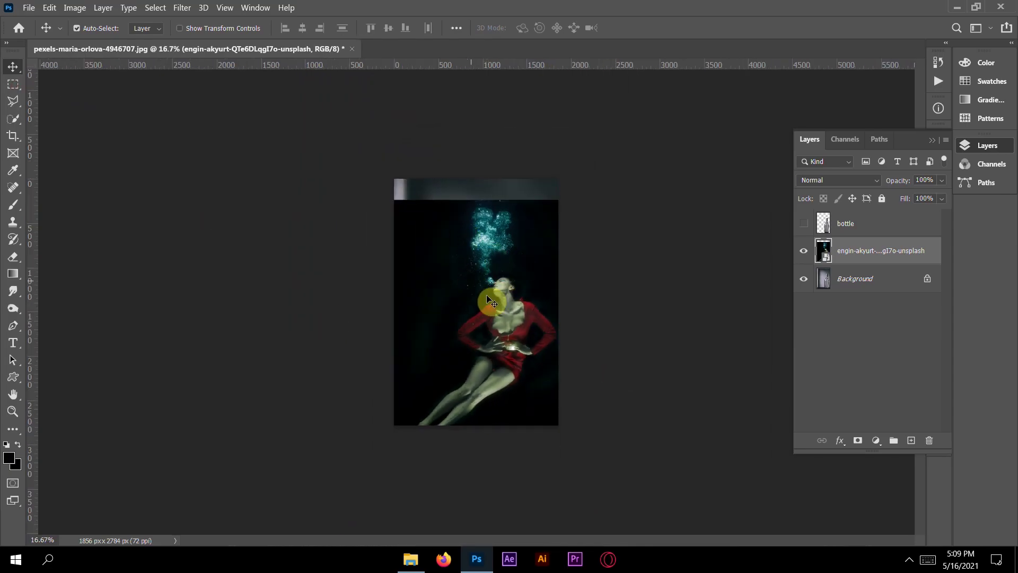
{"action": "key", "text": "ctrl+t"}
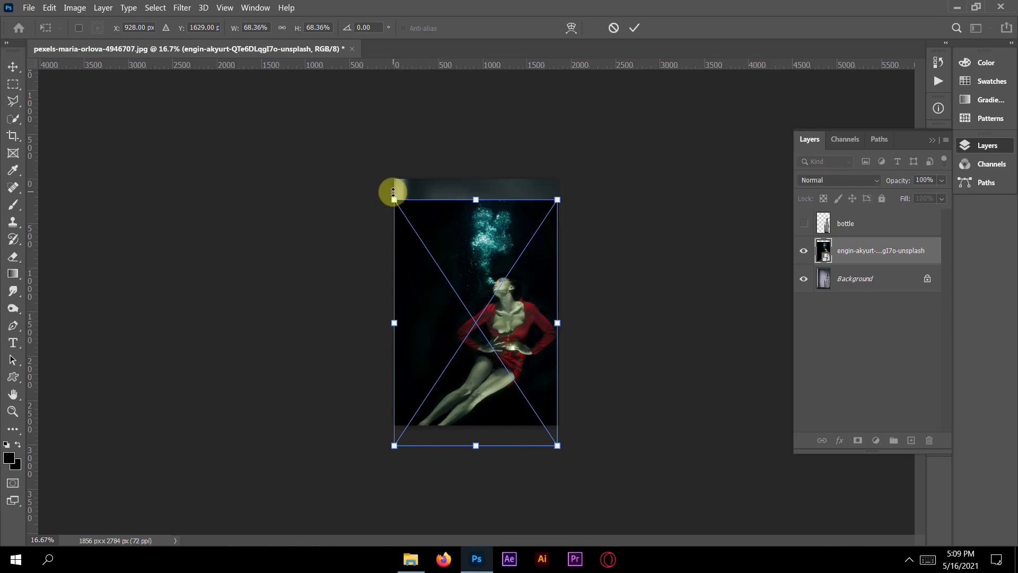
{"action": "left_click_drag", "start_coordinate": [394, 199], "coordinate": [524, 333]}
{"action": "left_click_drag", "start_coordinate": [537, 399], "coordinate": [499, 312]}
{"action": "key", "text": "ctrl+plus"}
{"action": "key", "text": "ctrl+plus"}
{"action": "key", "text": "ctrl+plus"}
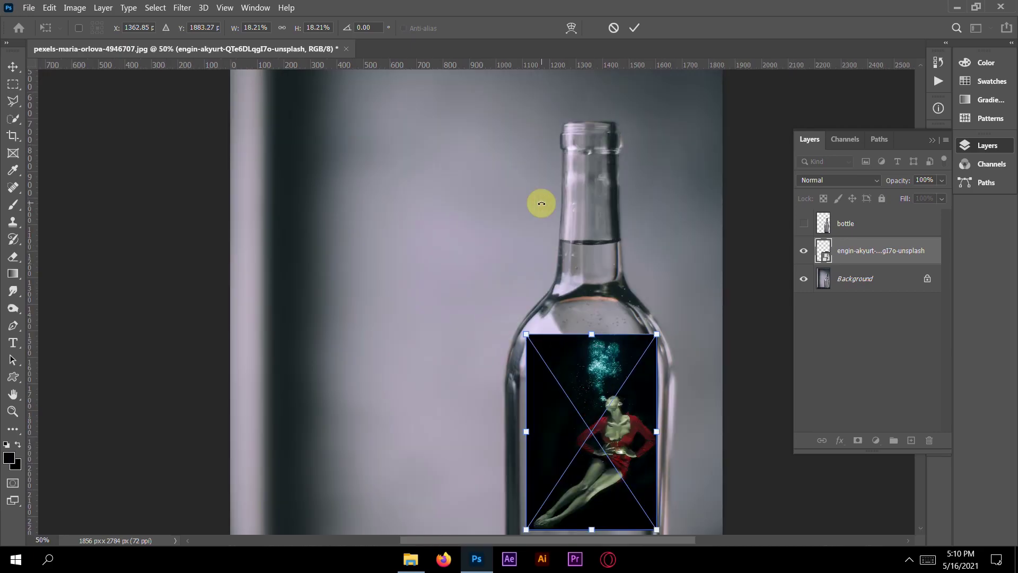
Move the underwater image up to the base of the bottle's neck, reduce it to about 17.5%, and apply the transform
{"action": "left_click_drag", "start_coordinate": [582, 250], "coordinate": [504, 221]}
{"action": "left_click_drag", "start_coordinate": [531, 414], "coordinate": [532, 328]}
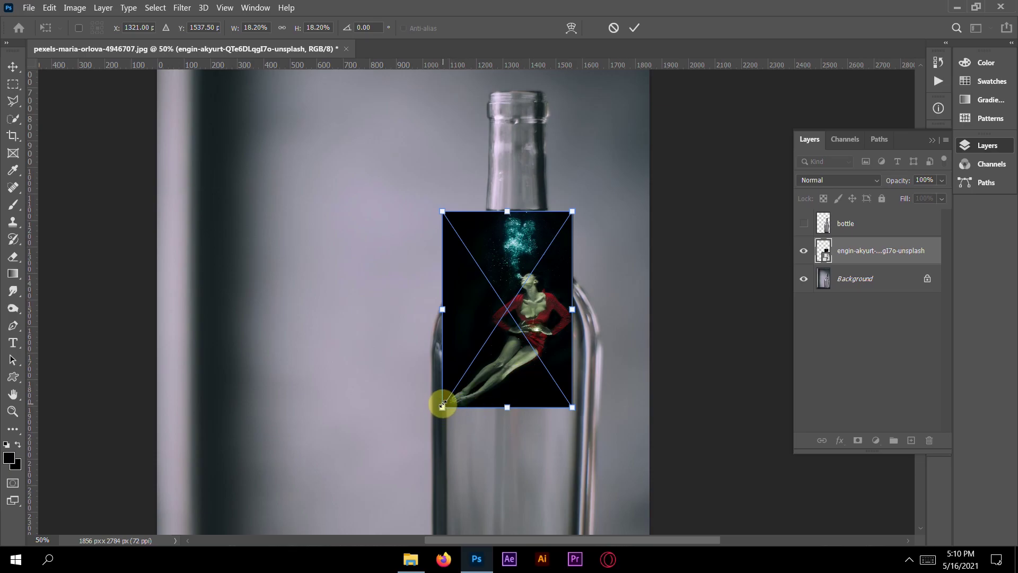
{"action": "left_click_drag", "start_coordinate": [443, 406], "coordinate": [448, 403]}
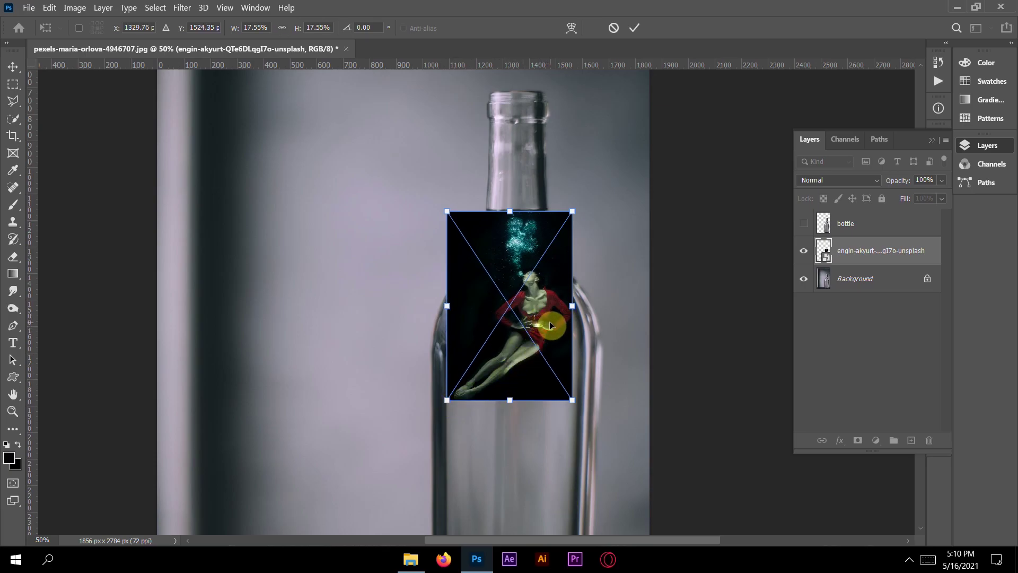
{"action": "left_click_drag", "start_coordinate": [574, 402], "coordinate": [574, 402]}
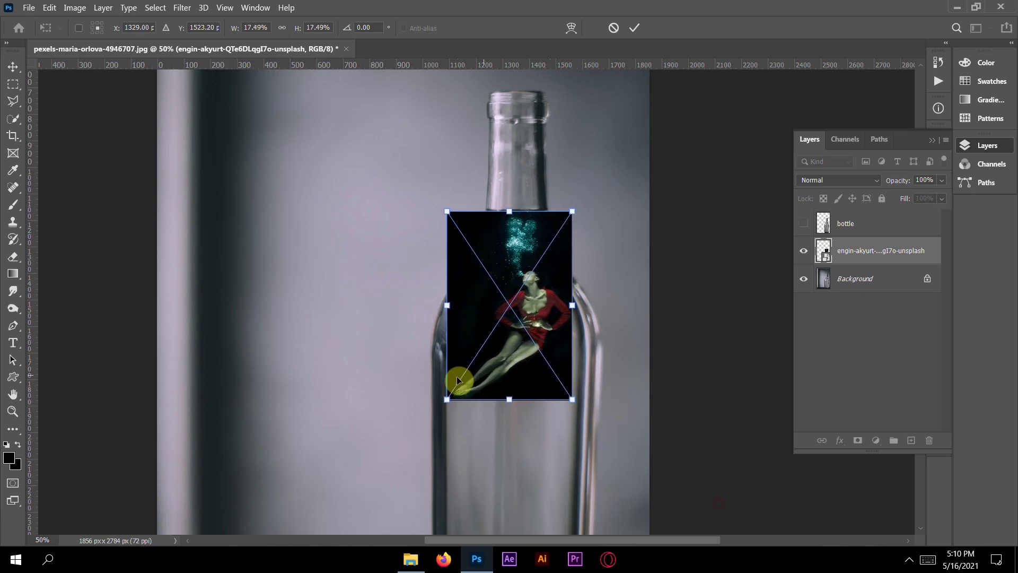
{"action": "left_click_drag", "start_coordinate": [449, 400], "coordinate": [449, 403]}
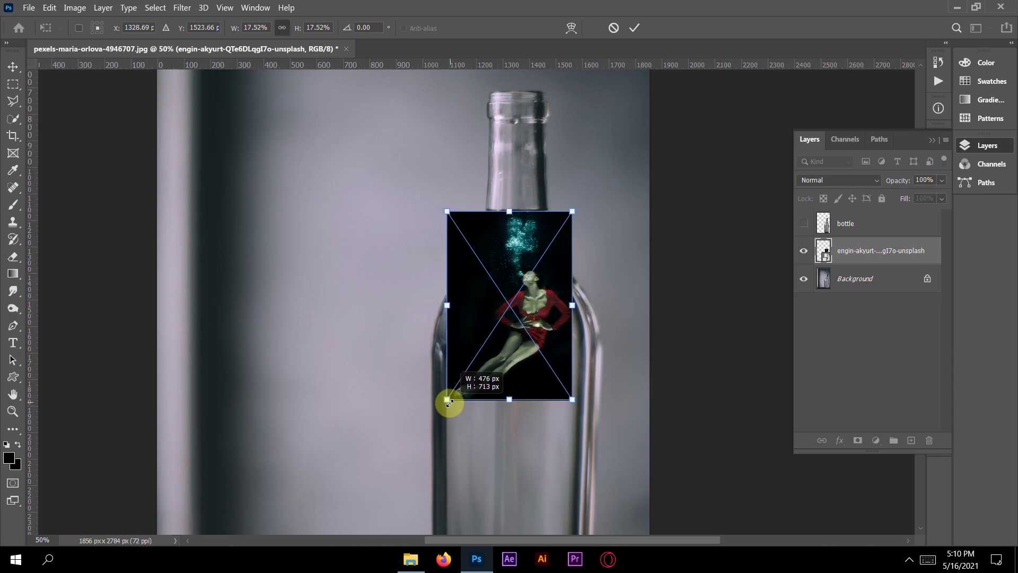
{"action": "left_click", "coordinate": [636, 27]}
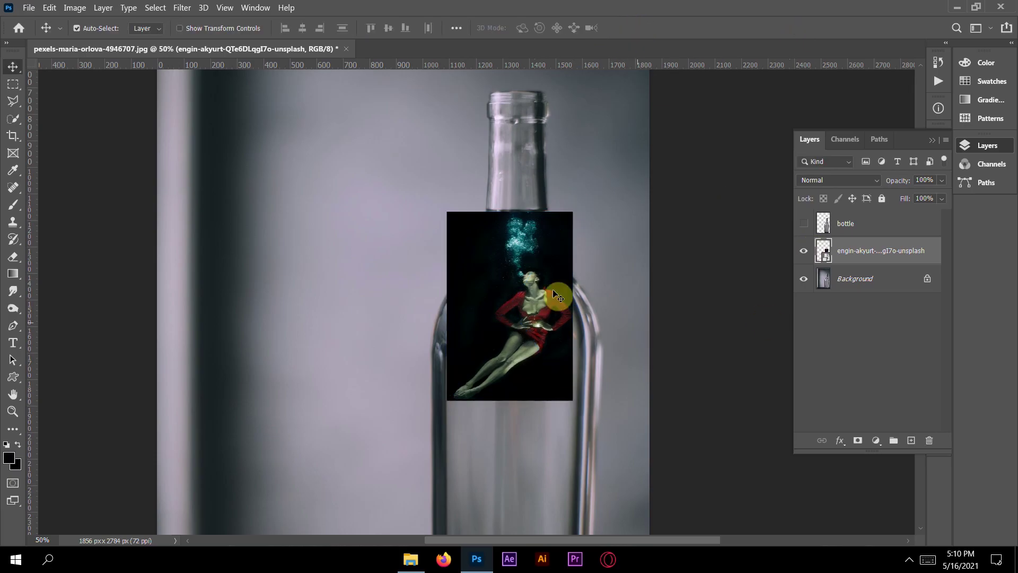
Add a layer mask to the underwater image and set up a soft round black brush at 175 px with 86% flow
{"action": "left_click", "coordinate": [857, 440]}
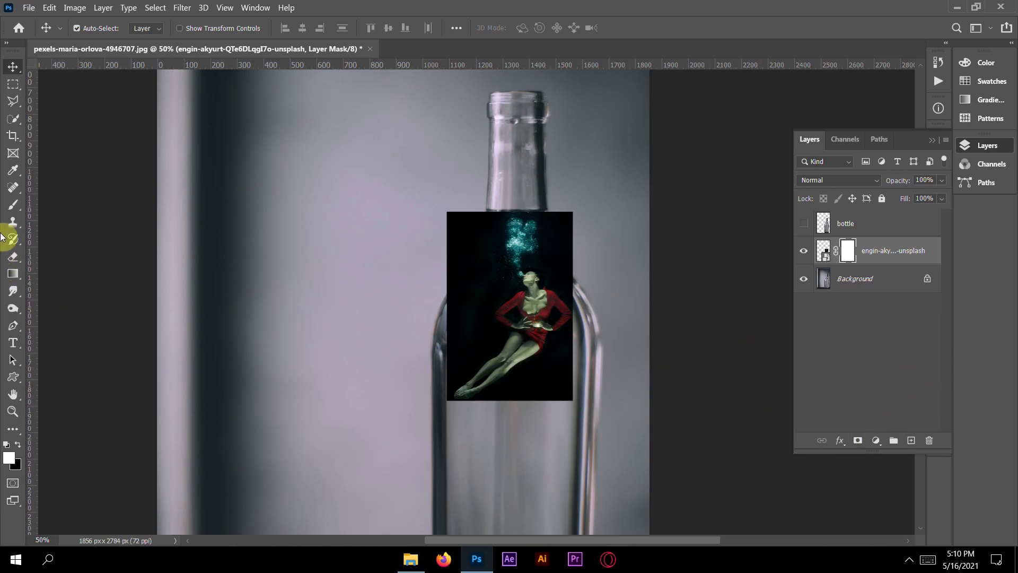
{"action": "left_click", "coordinate": [14, 205]}
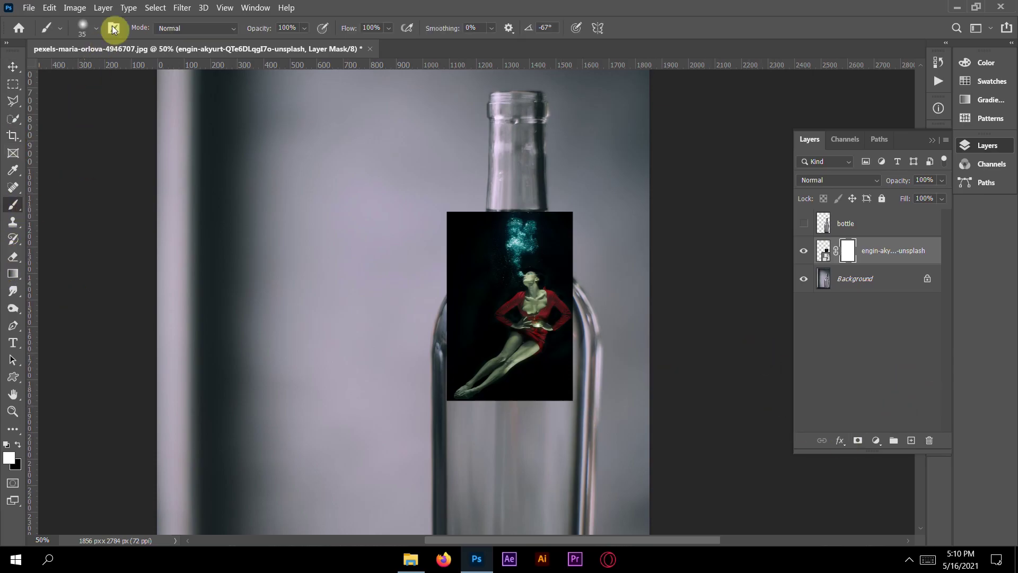
{"action": "left_click", "coordinate": [87, 28]}
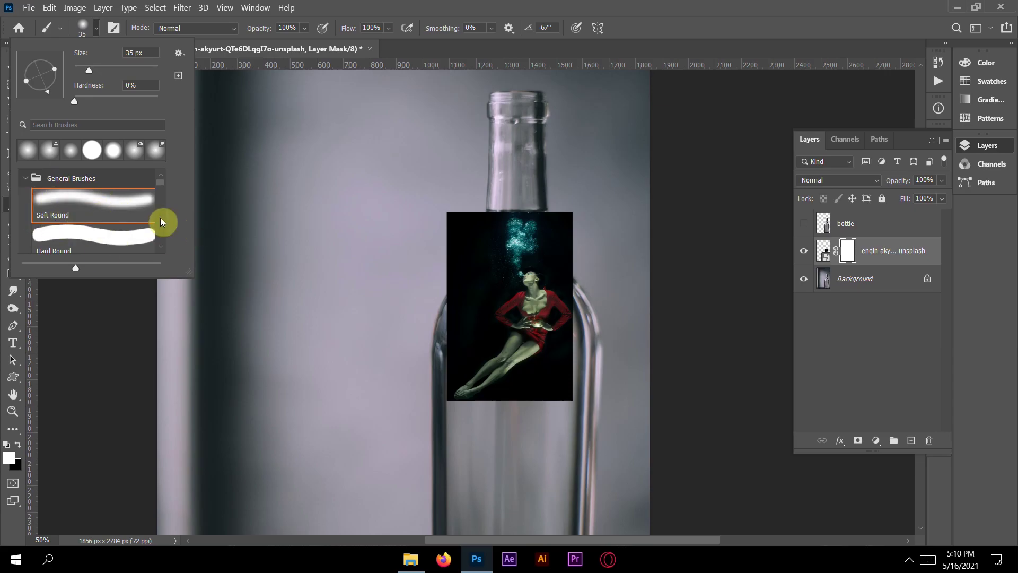
{"action": "left_click", "coordinate": [7, 455]}
{"action": "left_click", "coordinate": [7, 455]}
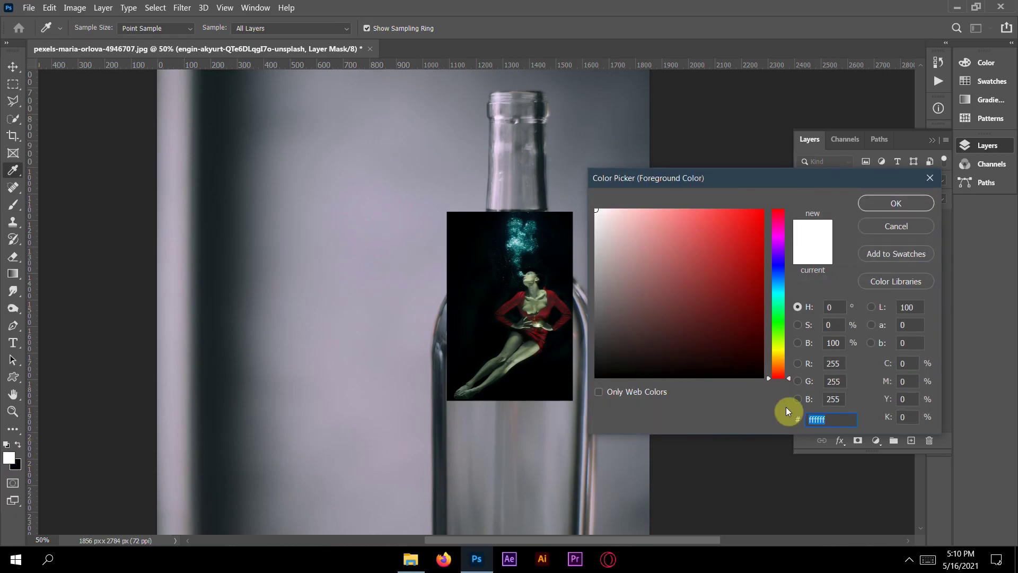
{"action": "left_click", "coordinate": [896, 203]}
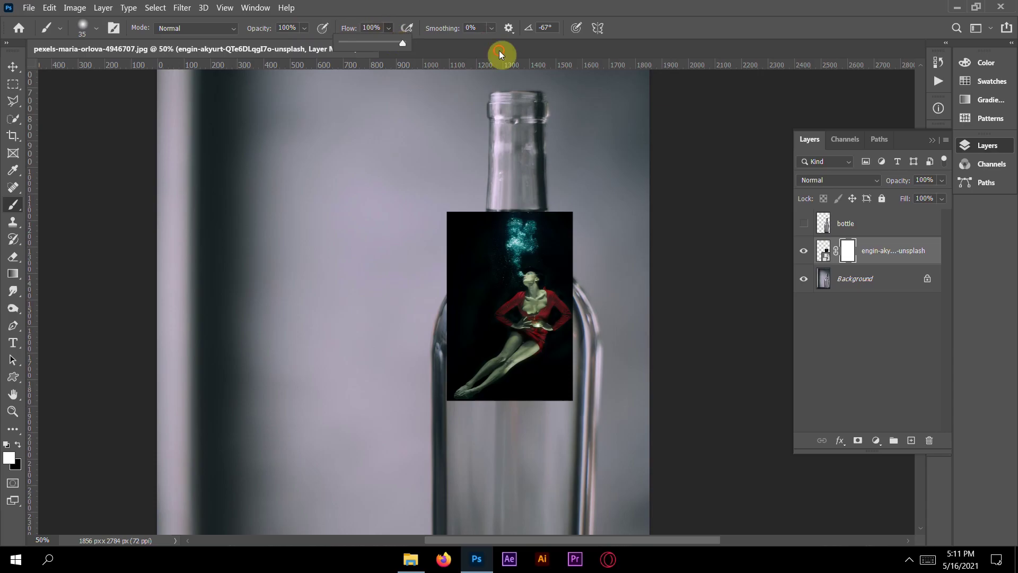
{"action": "left_click_drag", "start_coordinate": [383, 47], "coordinate": [379, 50]}
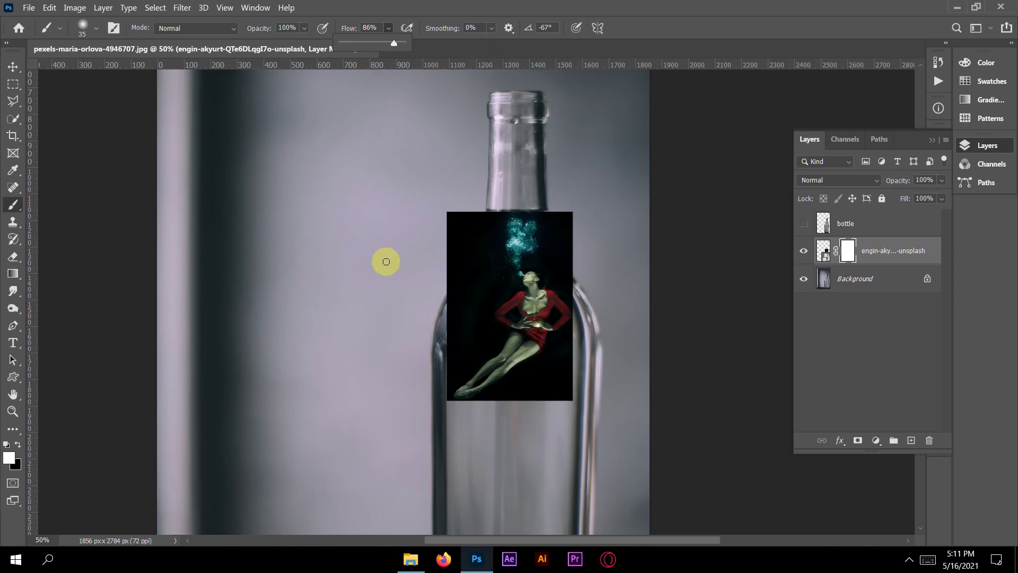
{"action": "key", "text": "bracketright"}
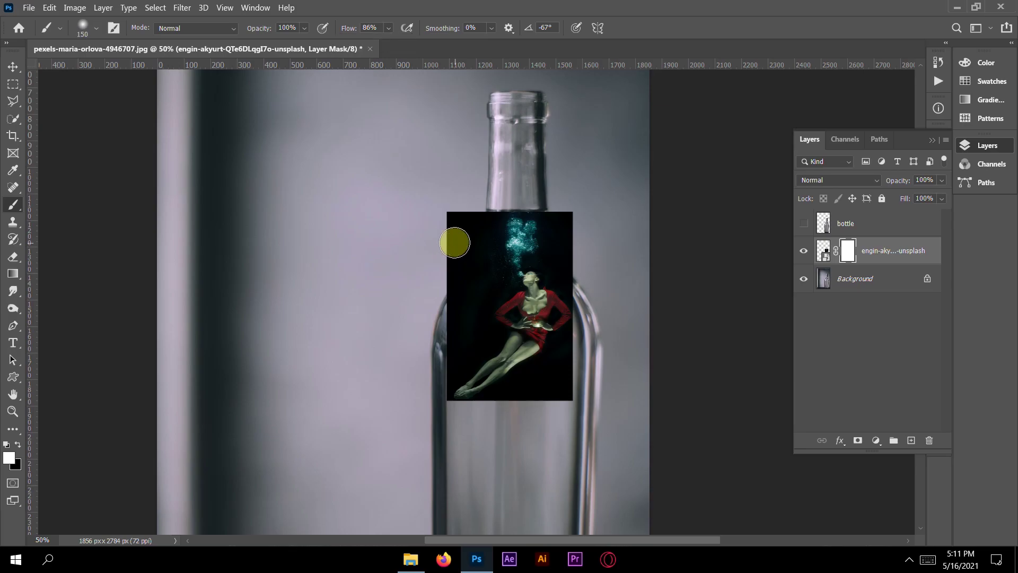
{"action": "key", "text": "bracketright"}
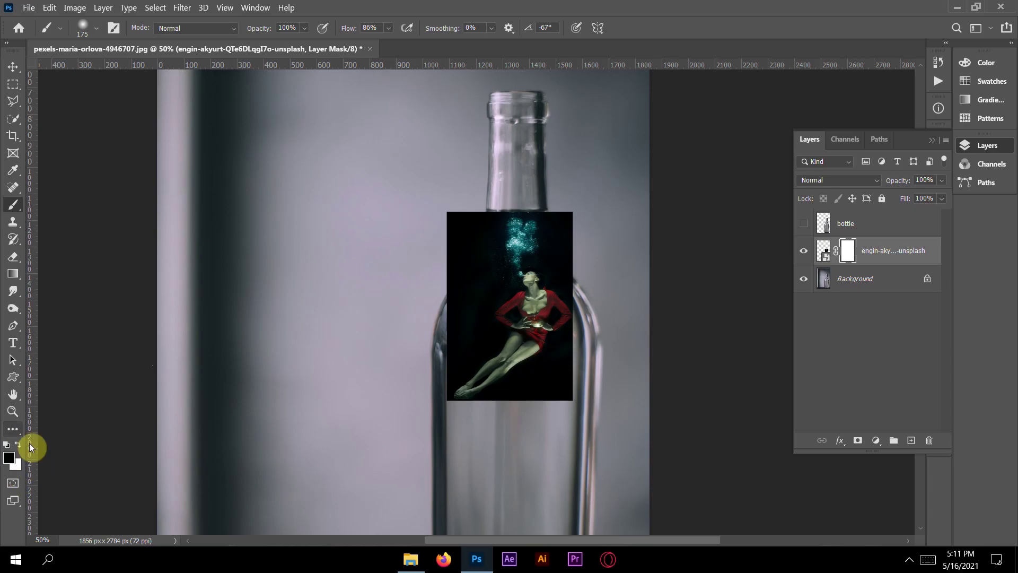
Mask out the parts of the underwater image that spill outside the bottle's neck and both shoulders with the 175 px black brush
{"action": "mouse_move", "coordinate": [439, 230]}
{"action": "left_mouse_down"}
{"action": "mouse_move", "coordinate": [447, 198]}
{"action": "mouse_move", "coordinate": [434, 237]}
{"action": "mouse_move", "coordinate": [461, 204]}
{"action": "mouse_move", "coordinate": [428, 268]}
{"action": "mouse_move", "coordinate": [436, 256]}
{"action": "left_mouse_up"}
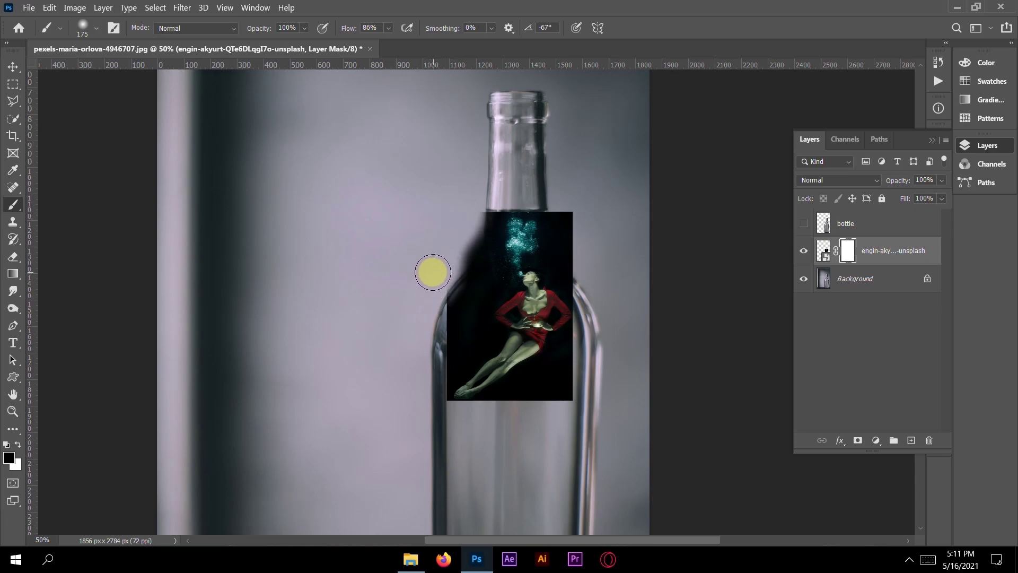
{"action": "left_click_drag", "start_coordinate": [427, 282], "coordinate": [462, 207]}
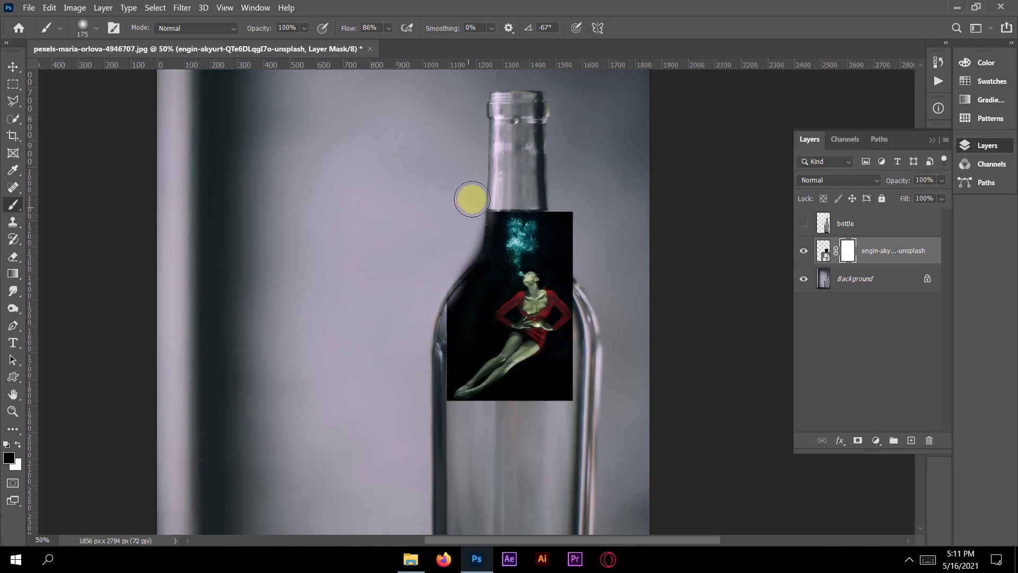
{"action": "mouse_move", "coordinate": [566, 212]}
{"action": "left_mouse_down"}
{"action": "mouse_move", "coordinate": [577, 266]}
{"action": "mouse_move", "coordinate": [614, 302]}
{"action": "left_mouse_up"}
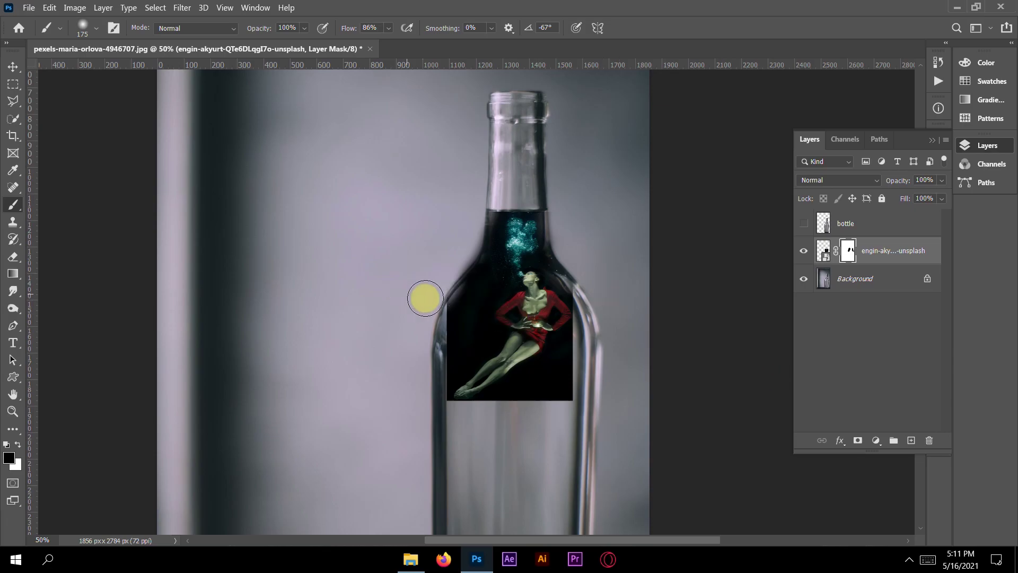
Lower the brush flow to 36% and reduce its size to 25 px for detailed masking of the bottle's left shoulder
{"action": "scroll", "coordinate": [440, 294], "scroll_direction": "up", "scroll_amount": 1}
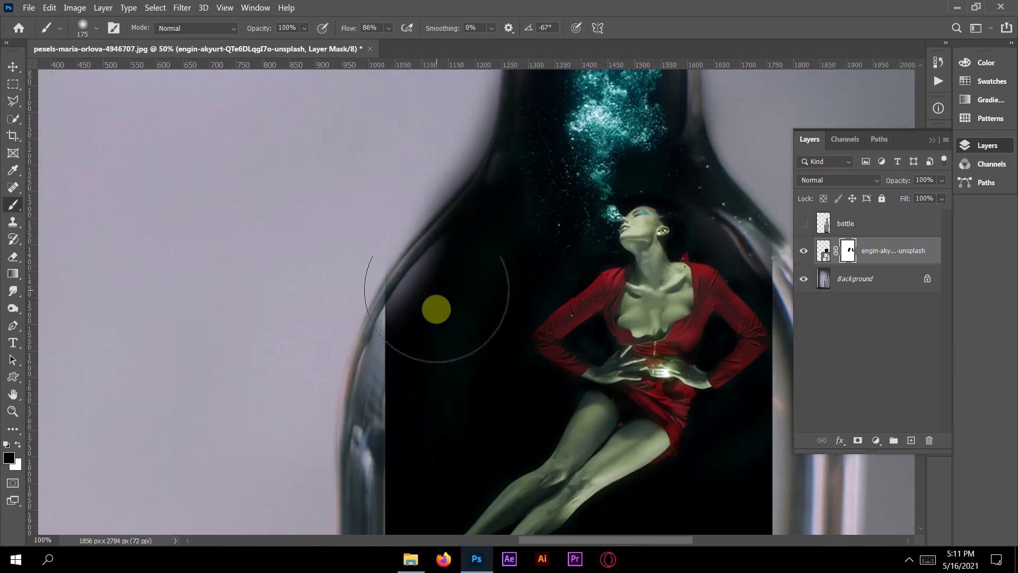
{"action": "scroll", "coordinate": [432, 326], "scroll_direction": "up", "scroll_amount": 1}
{"action": "mouse_move", "coordinate": [422, 291]}
{"action": "left_mouse_down"}
{"action": "mouse_move", "coordinate": [364, 359]}
{"action": "mouse_move", "coordinate": [339, 484]}
{"action": "left_mouse_up"}
{"action": "left_click_drag", "start_coordinate": [464, 228], "coordinate": [371, 401]}
{"action": "left_click_drag", "start_coordinate": [229, 444], "coordinate": [200, 466]}
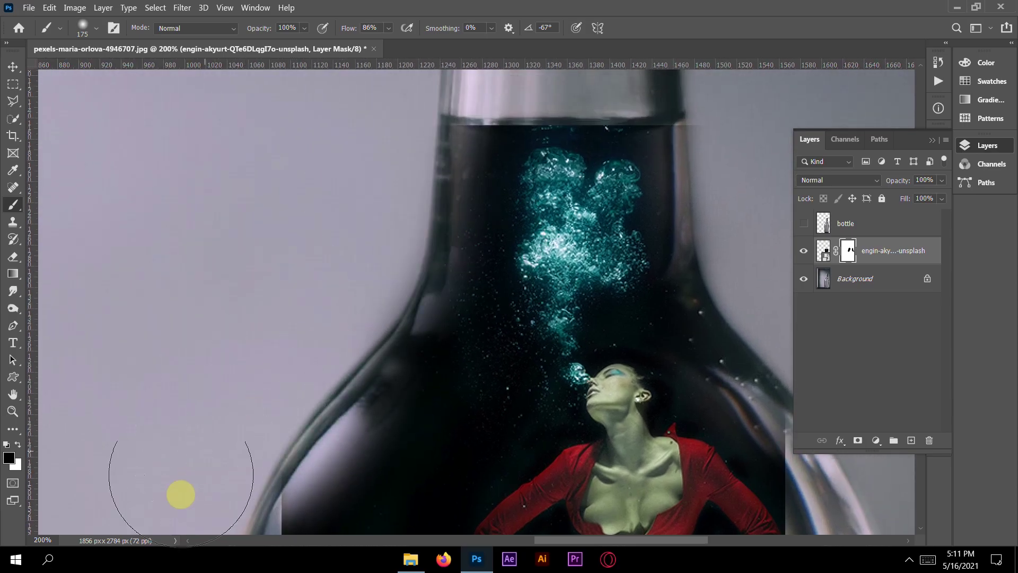
{"action": "mouse_move", "coordinate": [317, 409]}
{"action": "left_mouse_down"}
{"action": "mouse_move", "coordinate": [319, 309]}
{"action": "mouse_move", "coordinate": [303, 265]}
{"action": "left_mouse_up"}
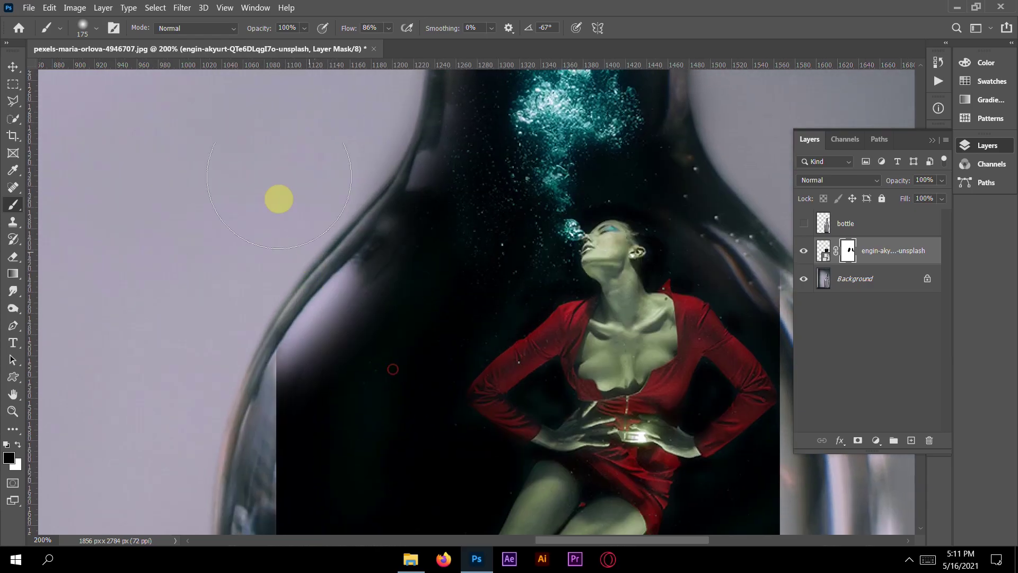
{"action": "left_click", "coordinate": [389, 28]}
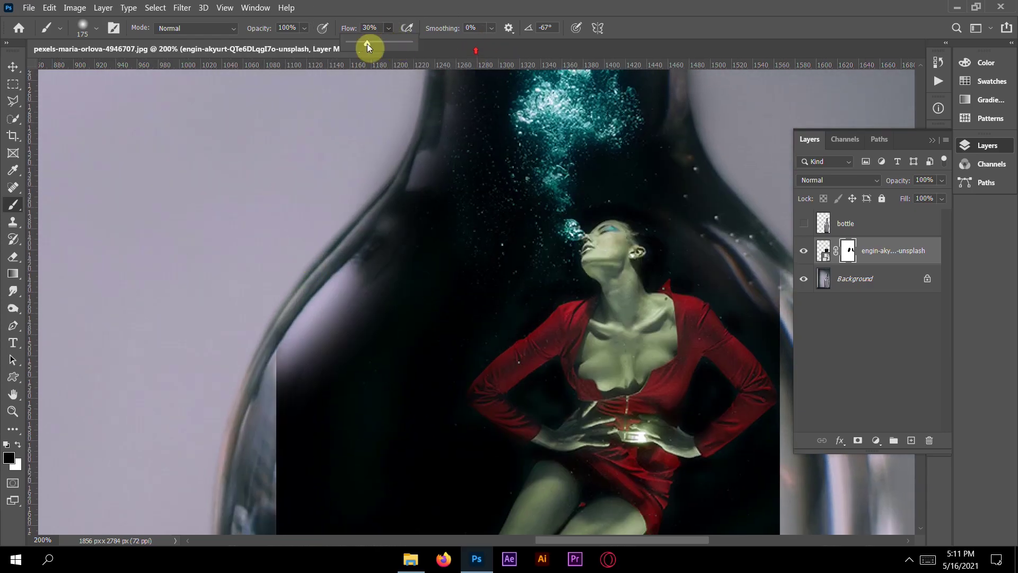
{"action": "left_click_drag", "start_coordinate": [364, 47], "coordinate": [371, 46]}
{"action": "left_click", "coordinate": [262, 153]}
{"action": "mouse_move", "coordinate": [255, 349]}
{"action": "left_mouse_down"}
{"action": "mouse_move", "coordinate": [200, 400]}
{"action": "mouse_move", "coordinate": [202, 372]}
{"action": "left_mouse_up"}
{"action": "key", "text": "bracketleft"}
{"action": "scroll", "coordinate": [236, 277], "scroll_direction": "down", "scroll_amount": 1}
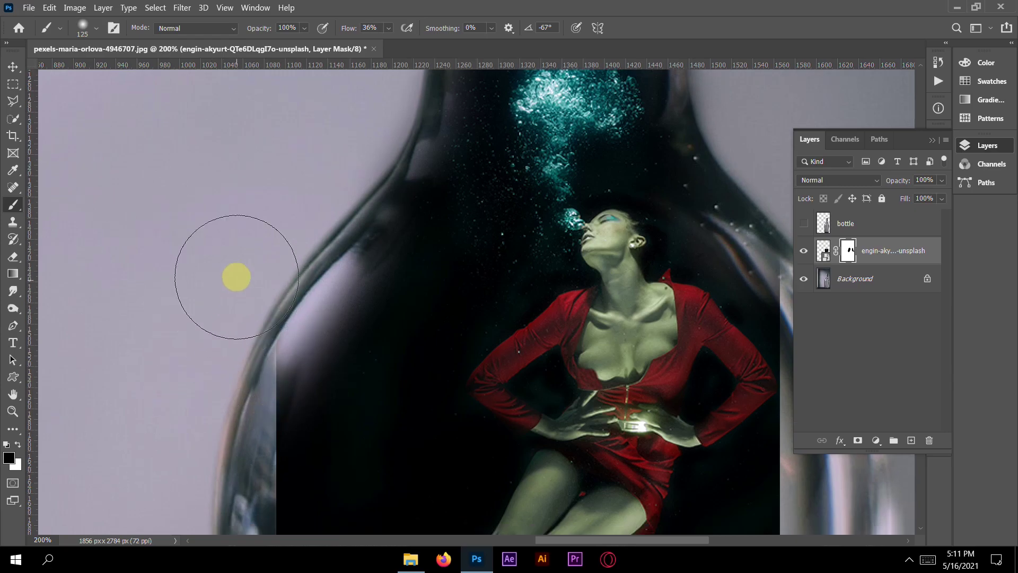
{"action": "key", "text": "bracketleft"}
{"action": "key", "text": "bracketleft"}
{"action": "key", "text": "bracketleft"}
{"action": "key", "text": "bracketleft"}
{"action": "key", "text": "bracketleft"}
{"action": "key", "text": "bracketleft"}
{"action": "key", "text": "bracketleft"}
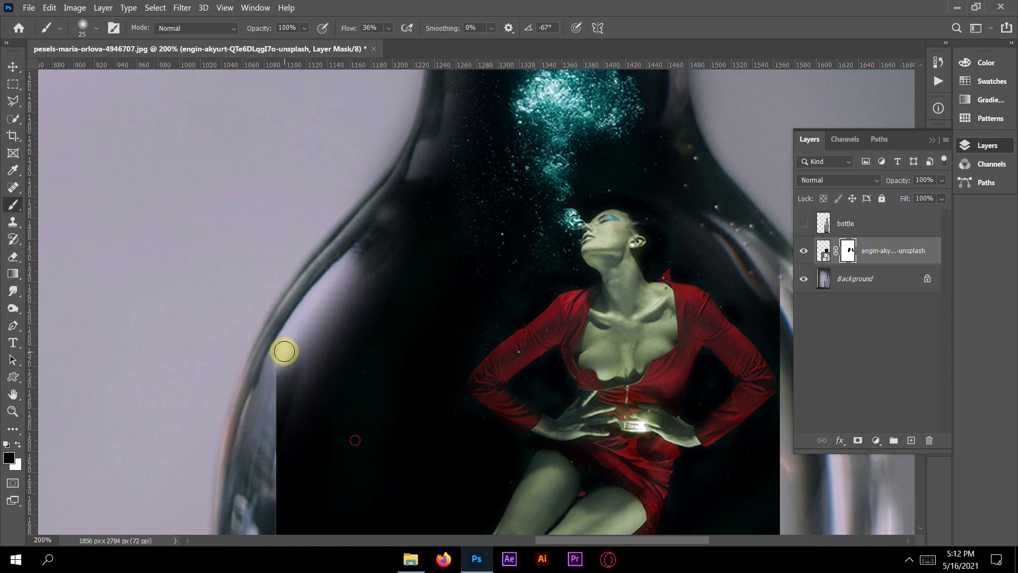
Paint black on the mask to reveal the glass highlights along the bottle's left shoulder and the edges of its neck
{"action": "mouse_move", "coordinate": [284, 348]}
{"action": "left_mouse_down"}
{"action": "mouse_move", "coordinate": [260, 405]}
{"action": "mouse_move", "coordinate": [316, 283]}
{"action": "mouse_move", "coordinate": [351, 232]}
{"action": "mouse_move", "coordinate": [327, 294]}
{"action": "mouse_move", "coordinate": [396, 203]}
{"action": "mouse_move", "coordinate": [287, 338]}
{"action": "left_mouse_up"}
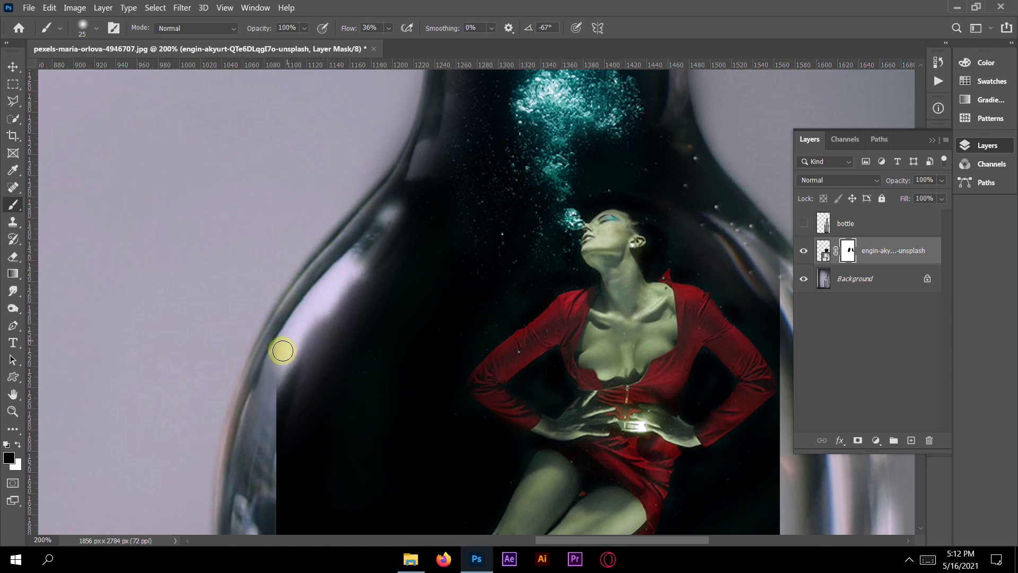
{"action": "left_click_drag", "start_coordinate": [276, 380], "coordinate": [279, 337]}
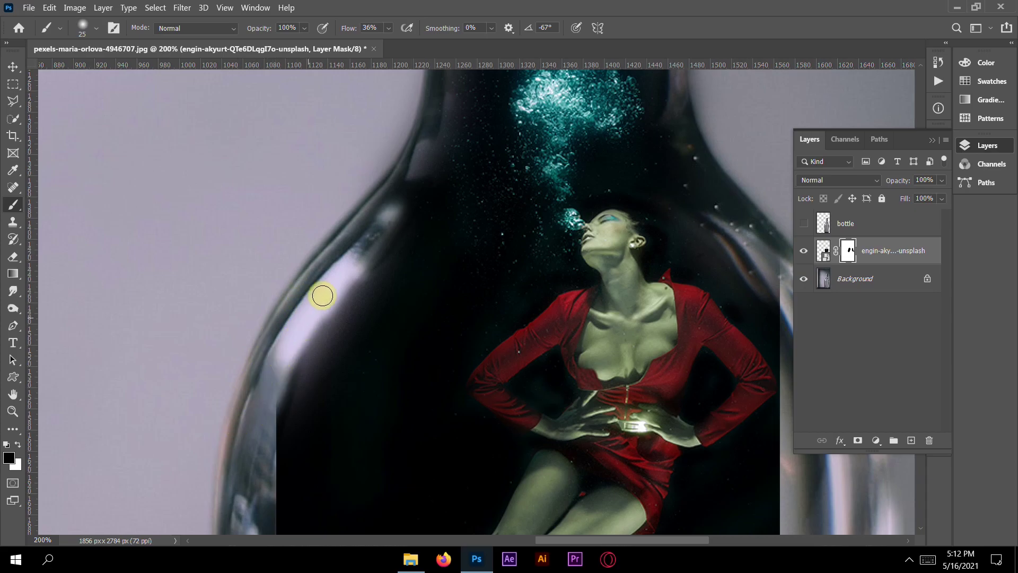
{"action": "key", "text": "shift+Up"}
{"action": "mouse_move", "coordinate": [436, 207]}
{"action": "left_mouse_down"}
{"action": "mouse_move", "coordinate": [363, 402]}
{"action": "mouse_move", "coordinate": [296, 411]}
{"action": "mouse_move", "coordinate": [345, 275]}
{"action": "mouse_move", "coordinate": [339, 307]}
{"action": "mouse_move", "coordinate": [360, 181]}
{"action": "mouse_move", "coordinate": [341, 324]}
{"action": "mouse_move", "coordinate": [307, 400]}
{"action": "mouse_move", "coordinate": [330, 559]}
{"action": "mouse_move", "coordinate": [361, 247]}
{"action": "left_mouse_up"}
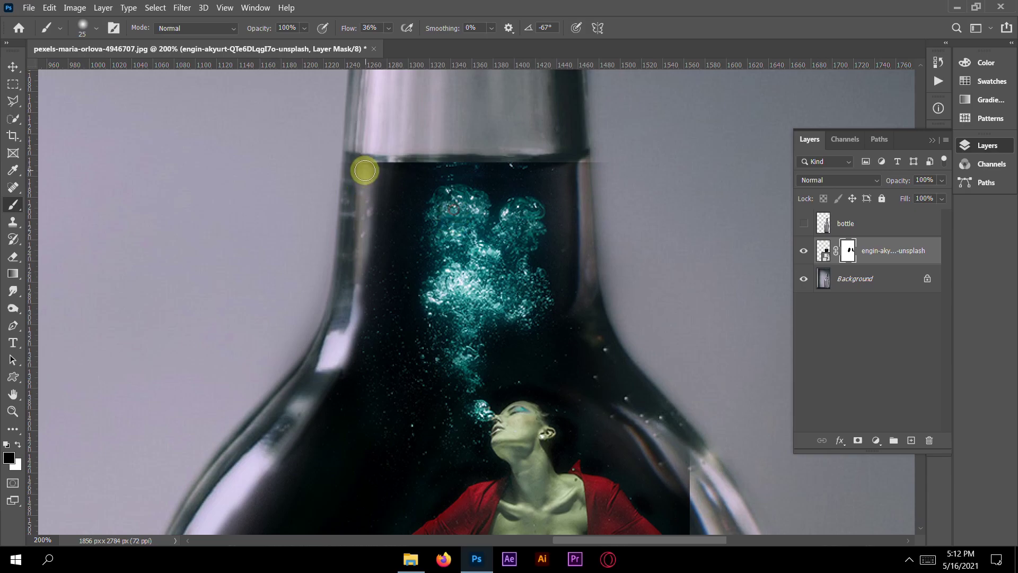
{"action": "left_click", "coordinate": [432, 184]}
{"action": "left_click_drag", "start_coordinate": [406, 142], "coordinate": [550, 141]}
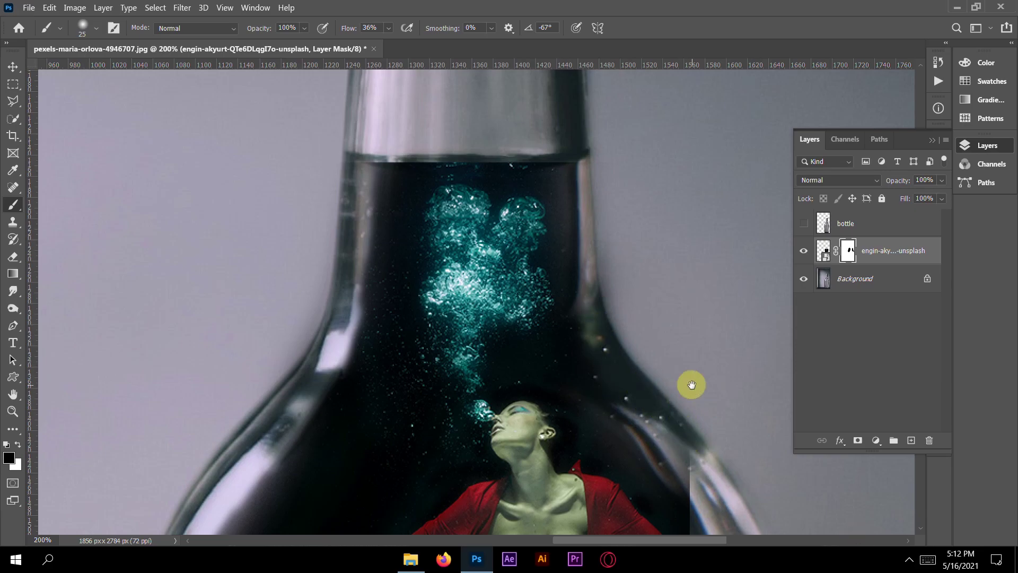
Paint black on the mask to reveal the glass reflections down the right side of the neck and along the right shoulder
{"action": "left_click_drag", "start_coordinate": [614, 364], "coordinate": [548, 244]}
{"action": "mouse_move", "coordinate": [584, 300]}
{"action": "left_mouse_down"}
{"action": "mouse_move", "coordinate": [609, 334]}
{"action": "mouse_move", "coordinate": [611, 325]}
{"action": "mouse_move", "coordinate": [625, 368]}
{"action": "mouse_move", "coordinate": [608, 332]}
{"action": "mouse_move", "coordinate": [620, 362]}
{"action": "left_mouse_up"}
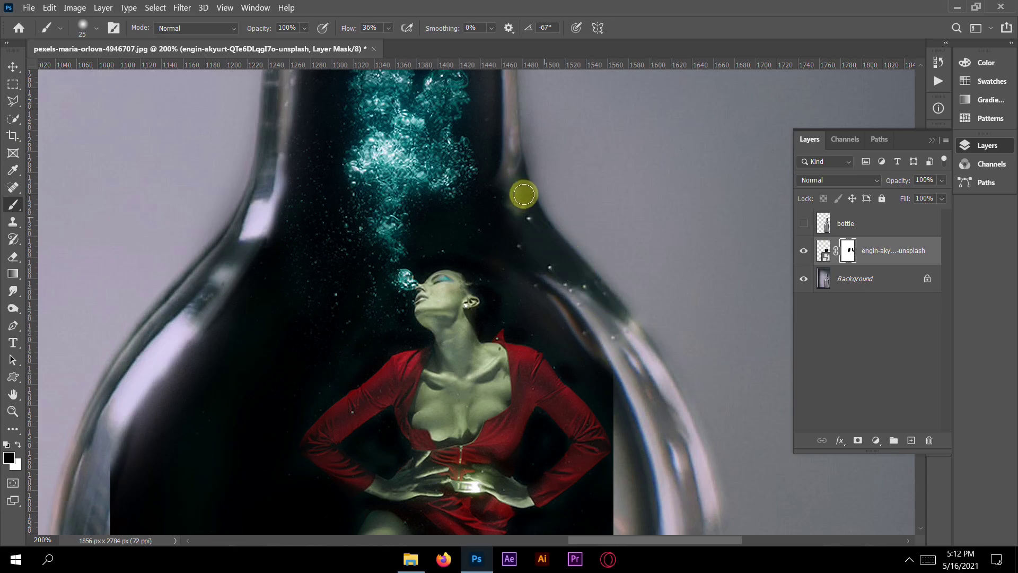
{"action": "left_click_drag", "start_coordinate": [519, 182], "coordinate": [542, 250]}
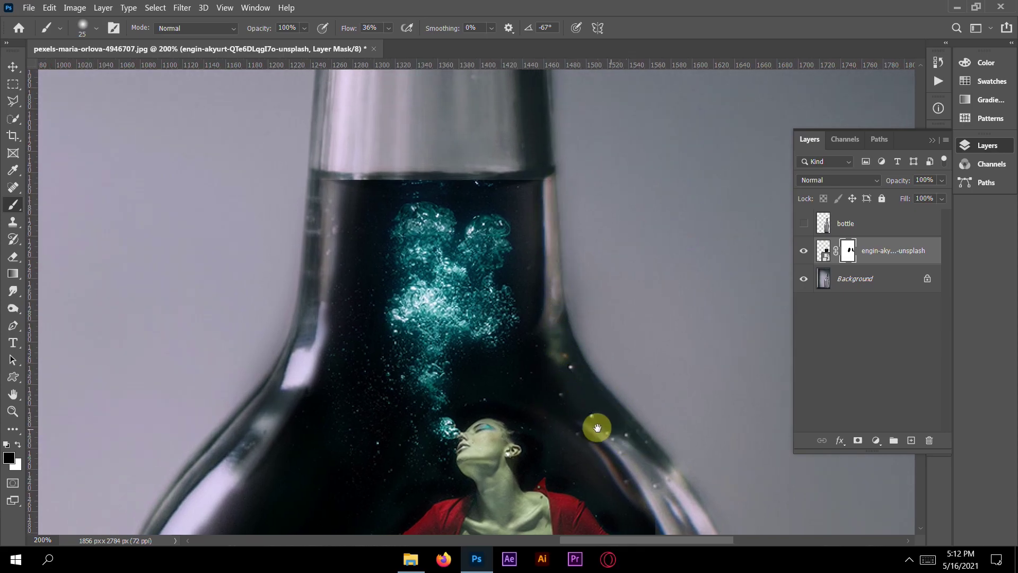
{"action": "left_click_drag", "start_coordinate": [609, 444], "coordinate": [502, 182]}
{"action": "left_click_drag", "start_coordinate": [640, 165], "coordinate": [638, 165]}
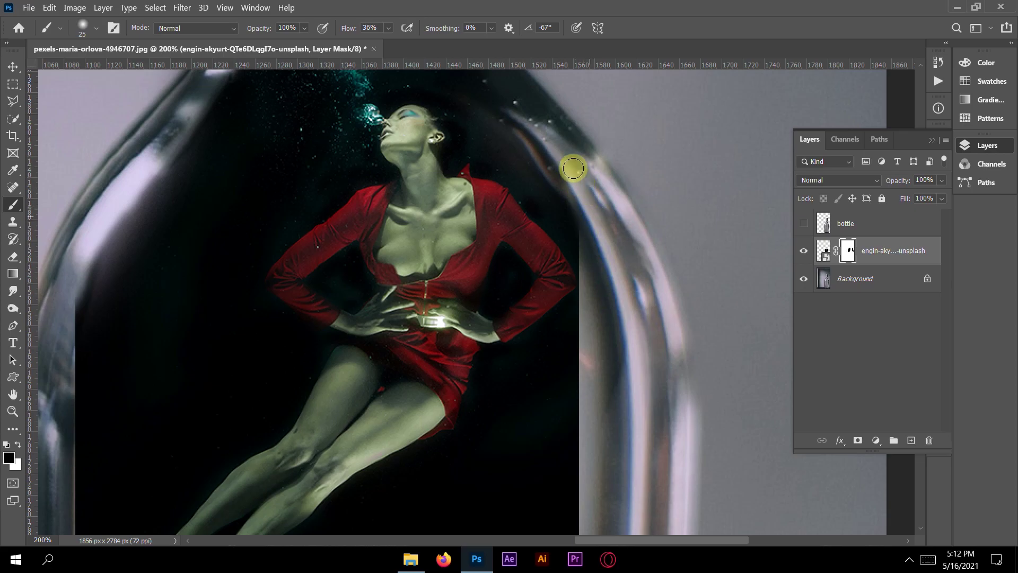
{"action": "left_click_drag", "start_coordinate": [566, 158], "coordinate": [629, 303]}
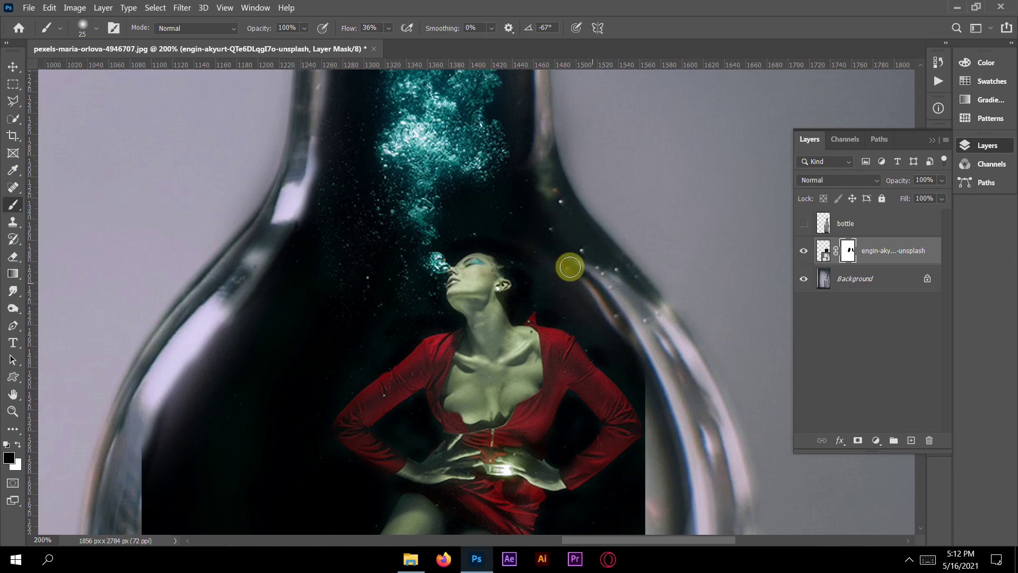
Reveal more of the right shoulder's inner reflection, and paint white on the mask to restore the dark water just inside it
{"action": "mouse_move", "coordinate": [611, 311]}
{"action": "left_mouse_down"}
{"action": "mouse_move", "coordinate": [547, 228]}
{"action": "mouse_move", "coordinate": [538, 152]}
{"action": "left_mouse_up"}
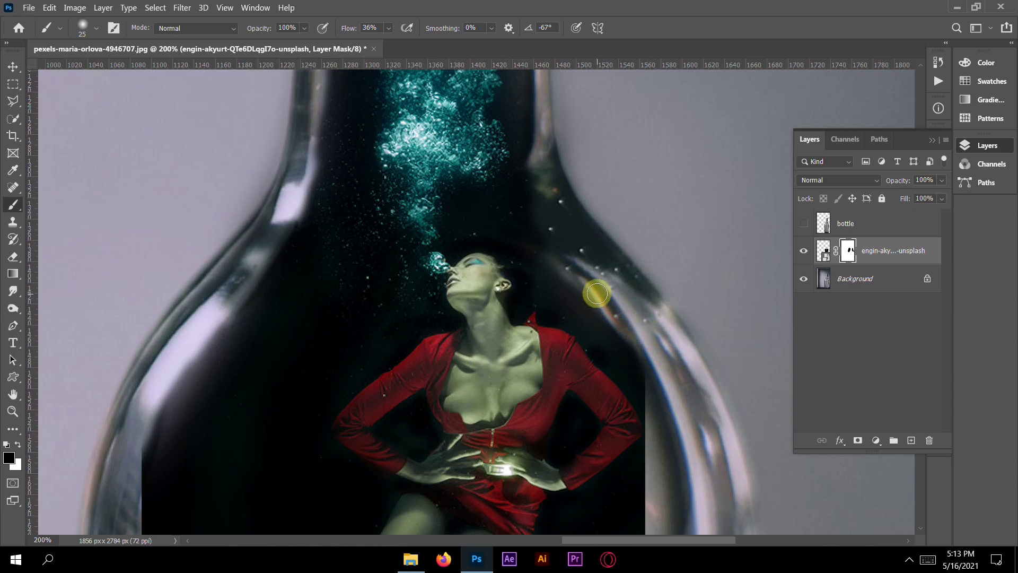
{"action": "key", "text": "x"}
{"action": "mouse_move", "coordinate": [566, 283]}
{"action": "left_mouse_down"}
{"action": "mouse_move", "coordinate": [583, 288]}
{"action": "mouse_move", "coordinate": [622, 340]}
{"action": "left_mouse_up"}
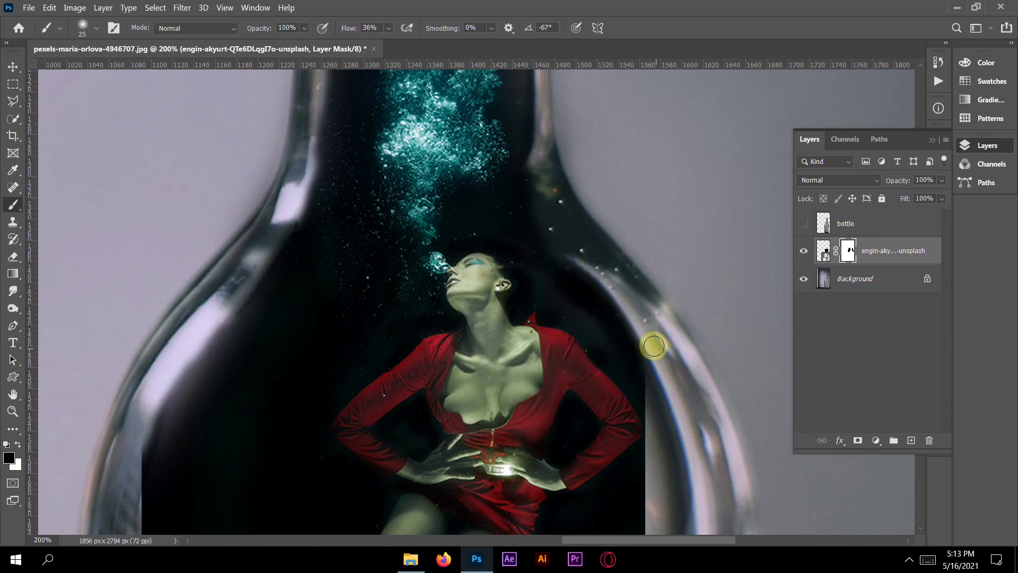
{"action": "key", "text": "ctrl+bracketright"}
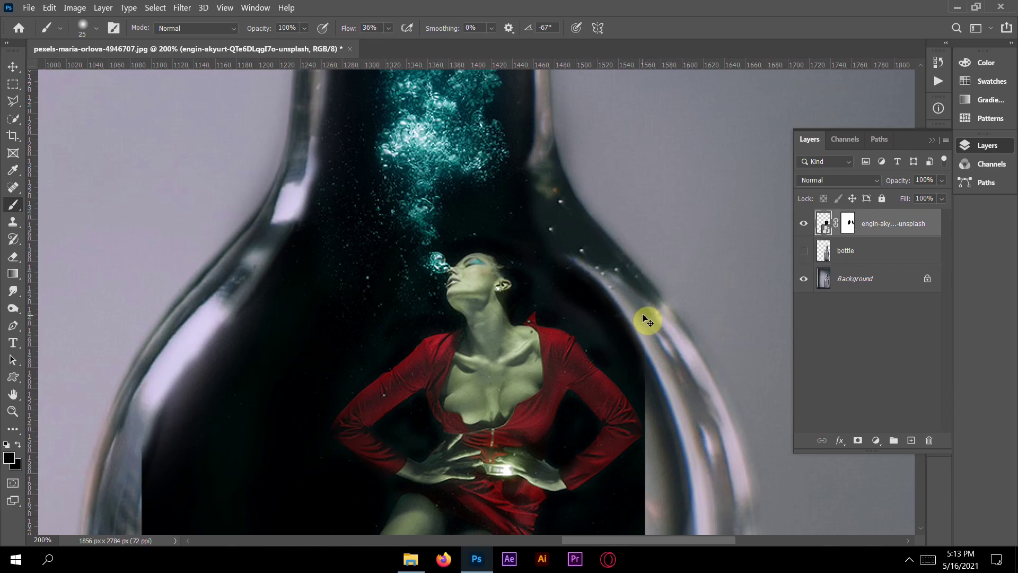
{"action": "key", "text": "ctrl+plus"}
{"action": "left_click_drag", "start_coordinate": [622, 320], "coordinate": [415, 247]}
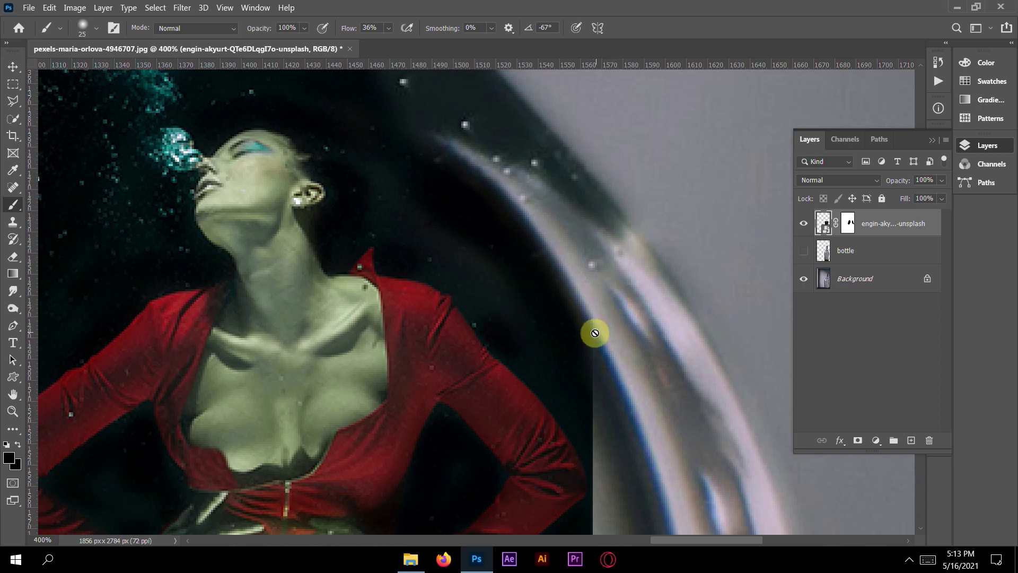
{"action": "key", "text": "ctrl+z"}
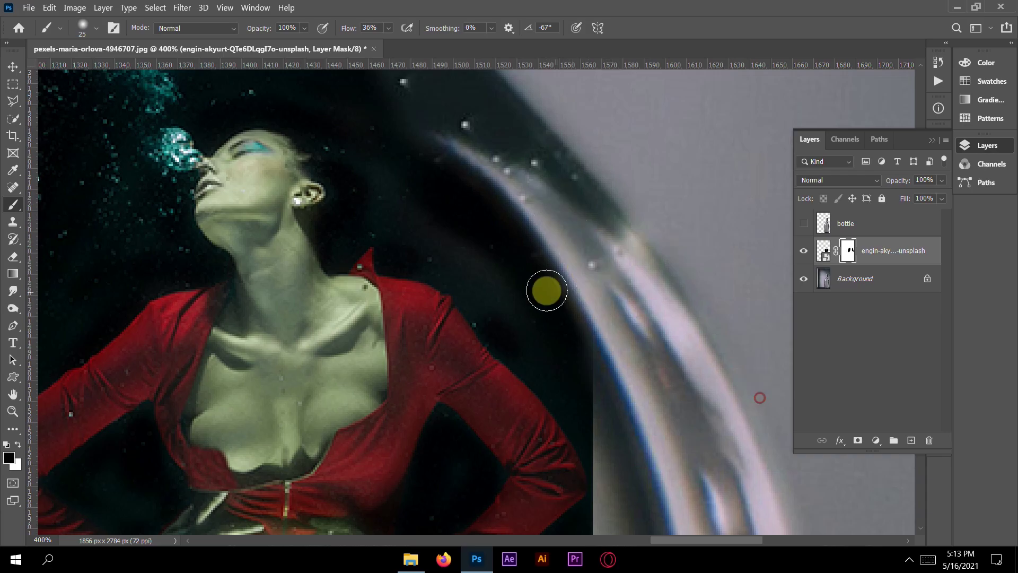
Refine the mask along the right shoulder's inner glass edge with the brush reduced to 9 px
{"action": "left_click_drag", "start_coordinate": [551, 298], "coordinate": [599, 302]}
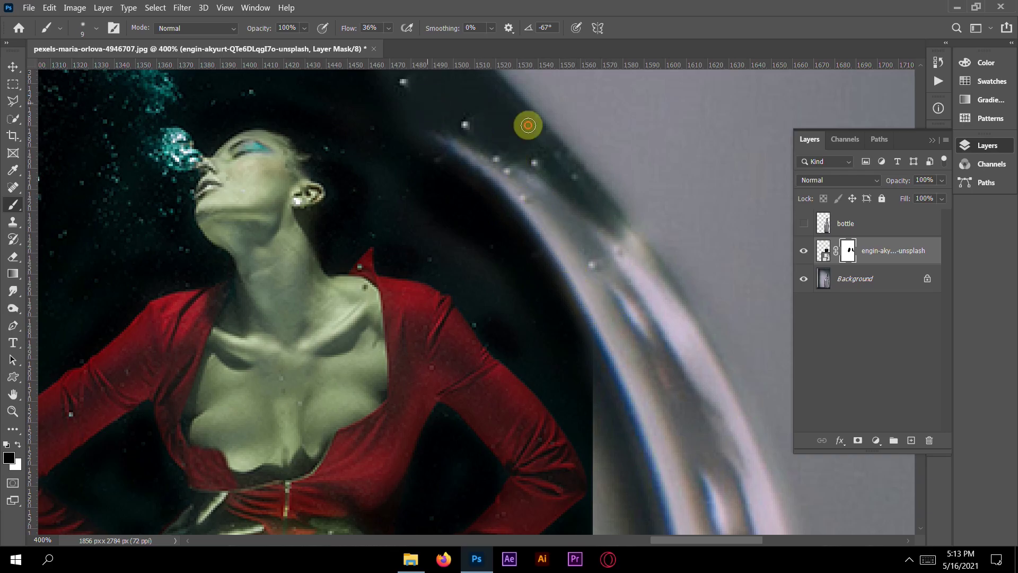
{"action": "left_click_drag", "start_coordinate": [423, 168], "coordinate": [586, 148]}
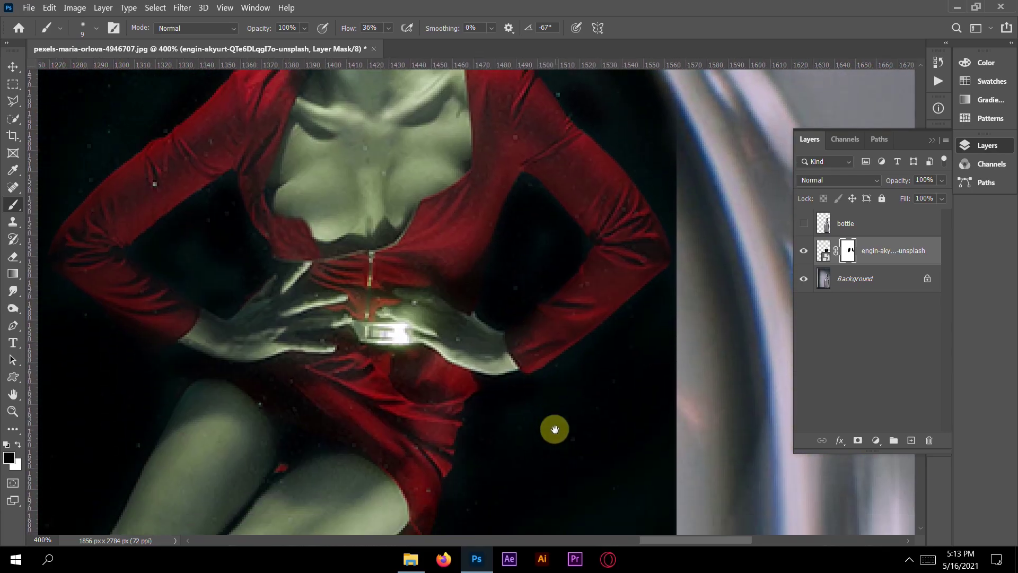
{"action": "mouse_move", "coordinate": [554, 429]}
{"action": "left_mouse_down"}
{"action": "mouse_move", "coordinate": [561, 377]}
{"action": "mouse_move", "coordinate": [548, 500]}
{"action": "left_mouse_up"}
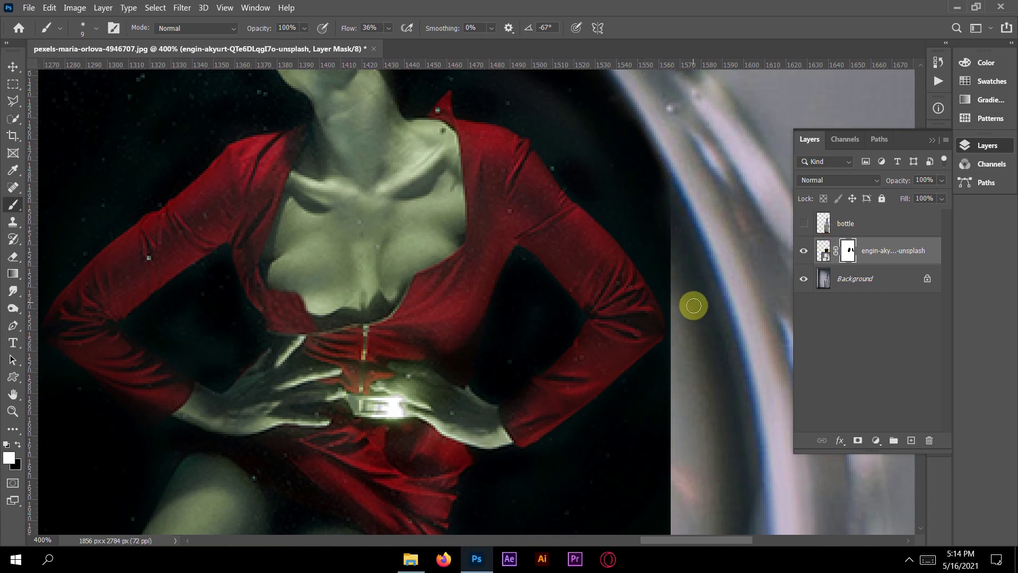
{"action": "scroll", "coordinate": [697, 312], "scroll_direction": "down", "scroll_amount": 3}
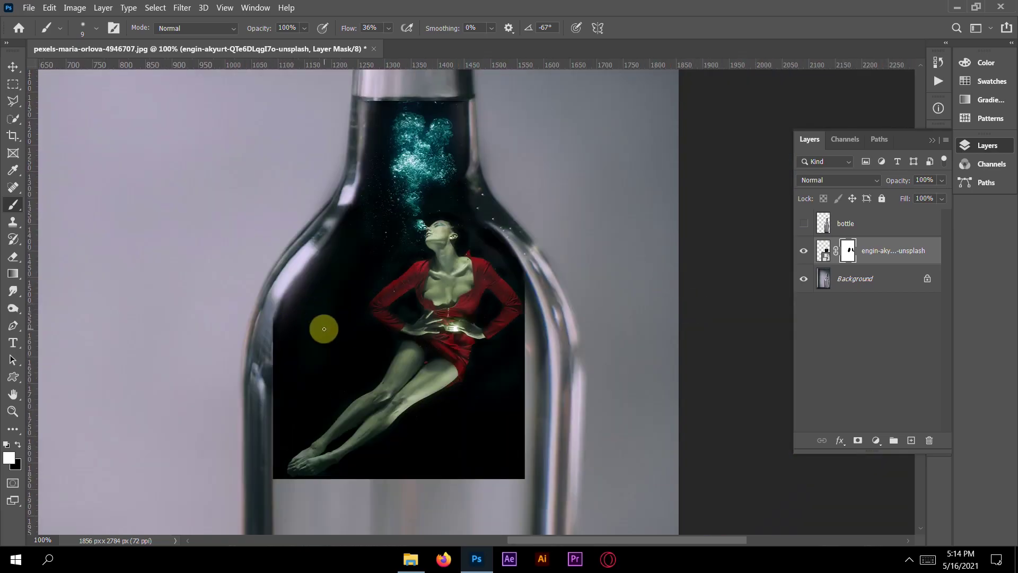
{"action": "scroll", "coordinate": [329, 335], "scroll_direction": "up", "scroll_amount": 3}
{"action": "mouse_move", "coordinate": [221, 346]}
{"action": "left_mouse_down"}
{"action": "mouse_move", "coordinate": [566, 282]}
{"action": "mouse_move", "coordinate": [742, 283]}
{"action": "left_mouse_up"}
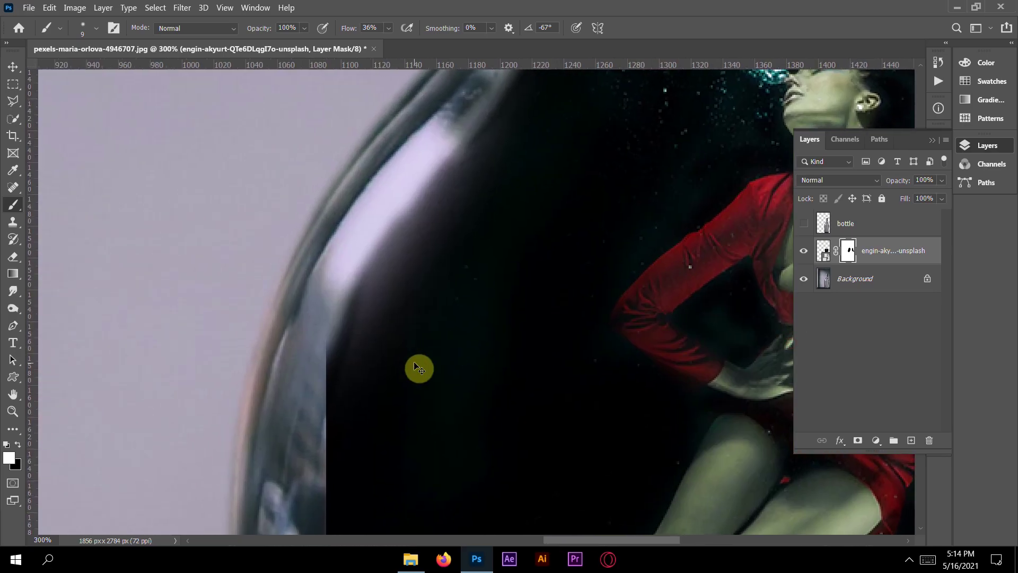
{"action": "key", "text": "ctrl+]"}
{"action": "key", "text": "x"}
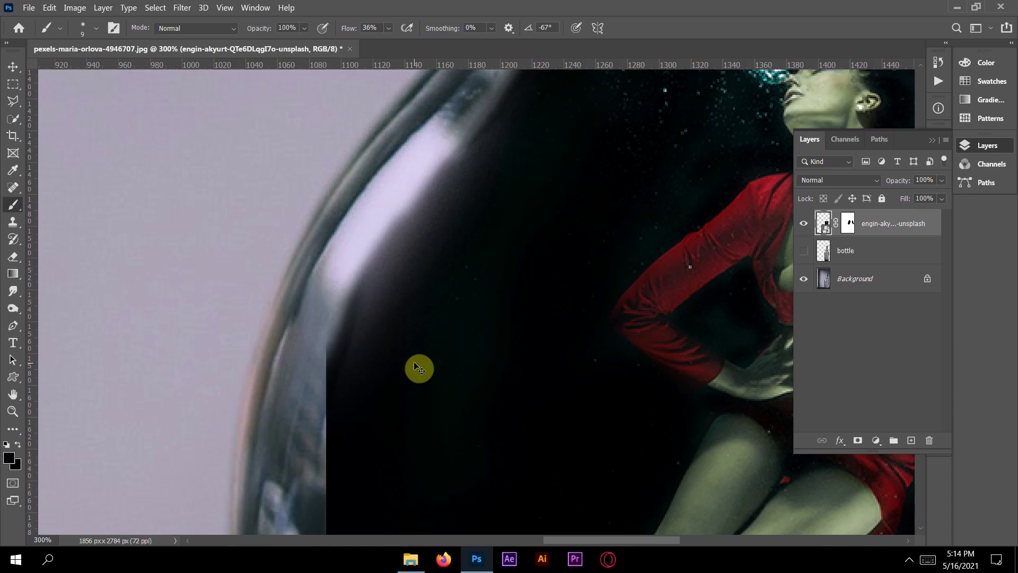
{"action": "scroll", "coordinate": [417, 366], "scroll_direction": "up", "scroll_amount": 3}
{"action": "left_click_drag", "start_coordinate": [393, 516], "coordinate": [446, 273]}
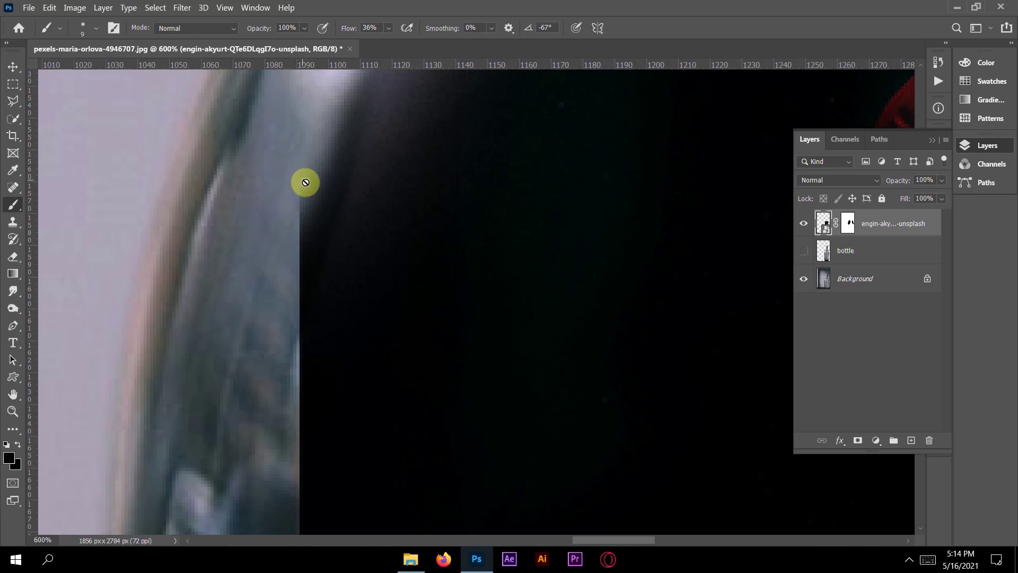
{"action": "left_click", "coordinate": [18, 446]}
{"action": "key", "text": "ctrl+["}
{"action": "key", "text": "ctrl+\\"}
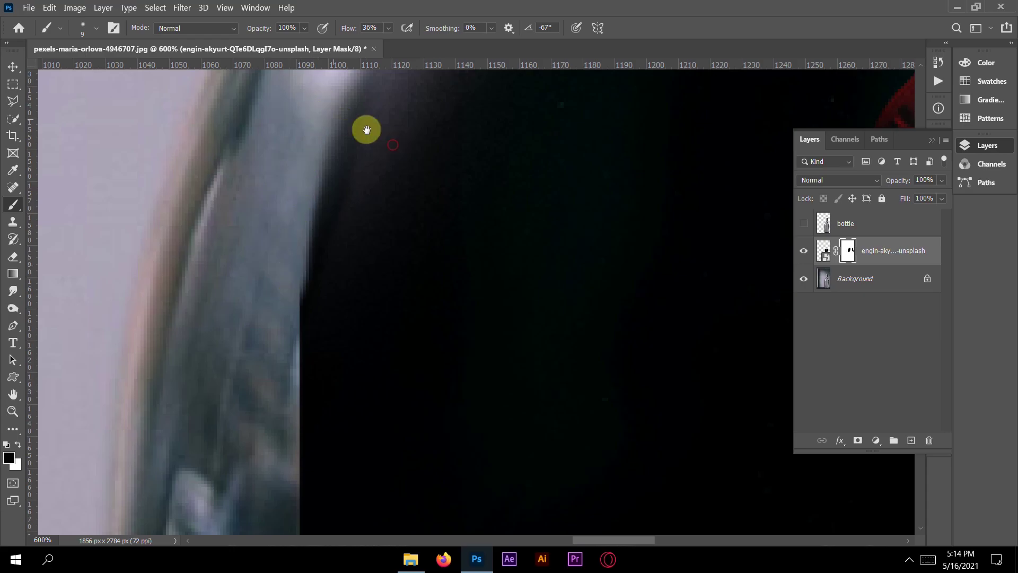
Paint black on the mask to reveal more of the white highlight and glass along the left shoulder's inner edge
{"action": "scroll", "coordinate": [411, 327], "scroll_direction": "up", "scroll_amount": 3}
{"action": "left_click_drag", "start_coordinate": [411, 327], "coordinate": [399, 357]}
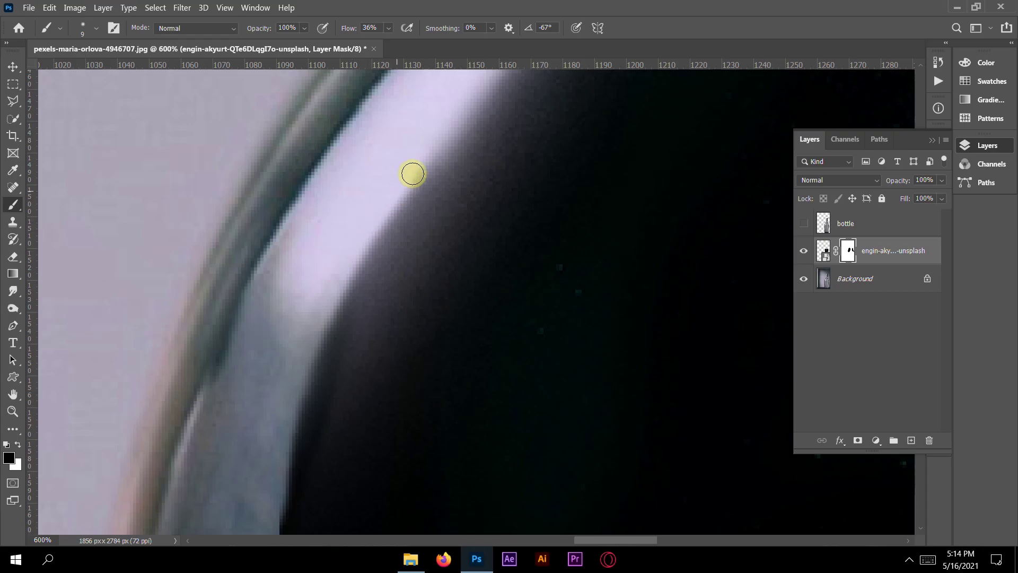
{"action": "left_click_drag", "start_coordinate": [579, 196], "coordinate": [485, 412]}
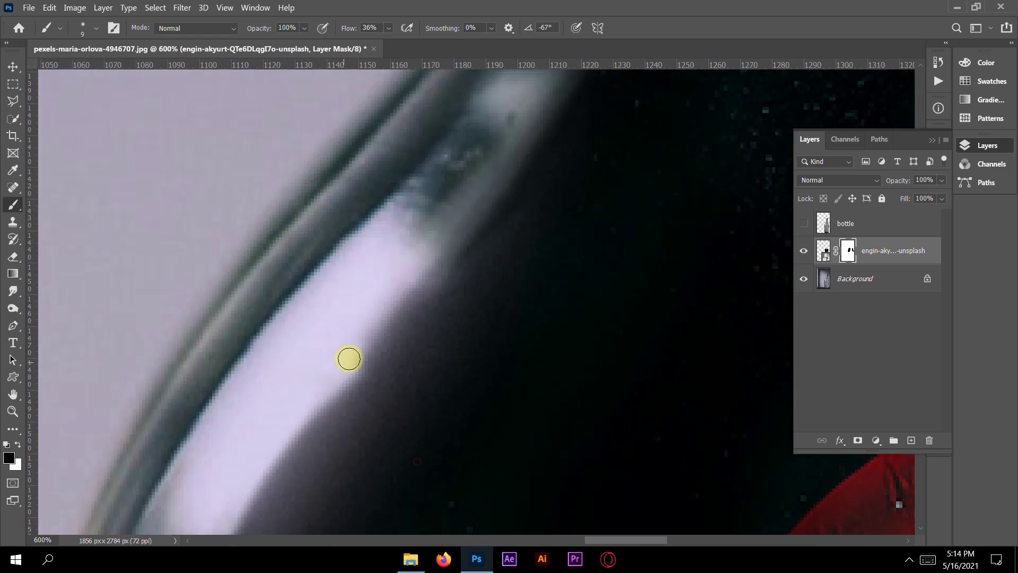
{"action": "mouse_move", "coordinate": [412, 301]}
{"action": "left_mouse_down"}
{"action": "mouse_move", "coordinate": [438, 263]}
{"action": "mouse_move", "coordinate": [332, 352]}
{"action": "left_mouse_up"}
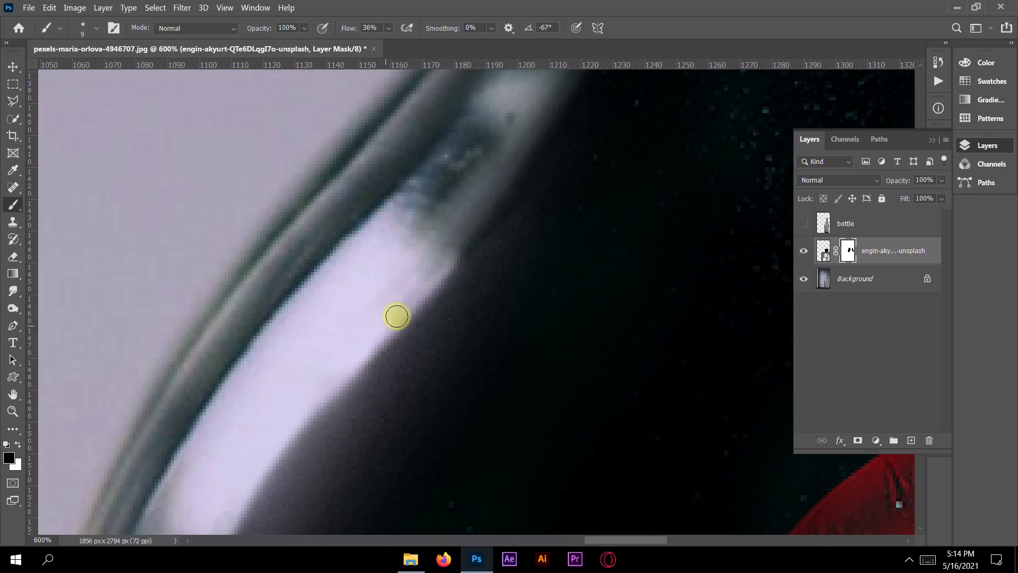
{"action": "left_click_drag", "start_coordinate": [595, 186], "coordinate": [475, 330]}
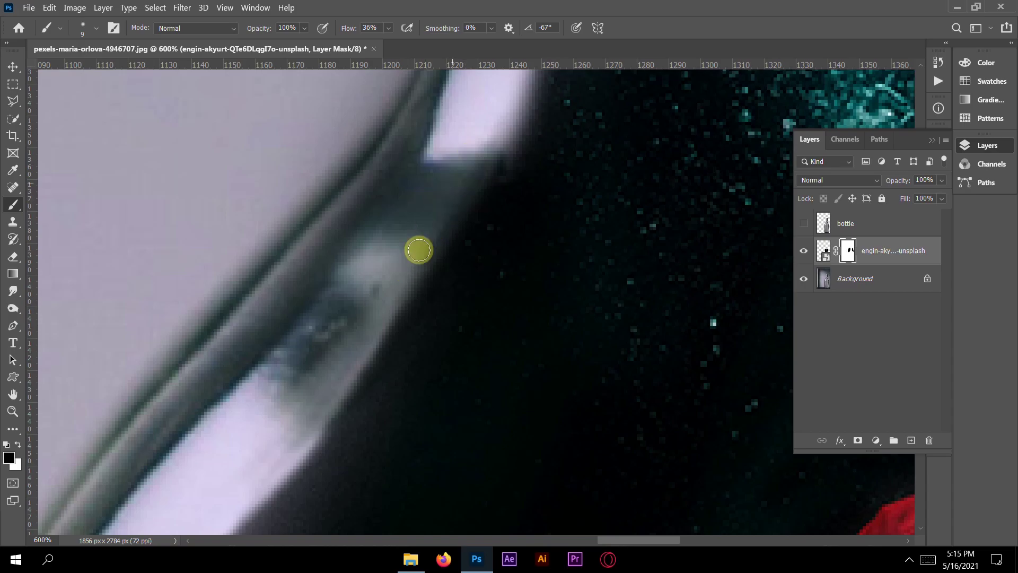
Paint white on the mask with a progressively larger brush to restore the dark water just inside the left shoulder's highlight
{"action": "left_click_drag", "start_coordinate": [416, 410], "coordinate": [511, 211]}
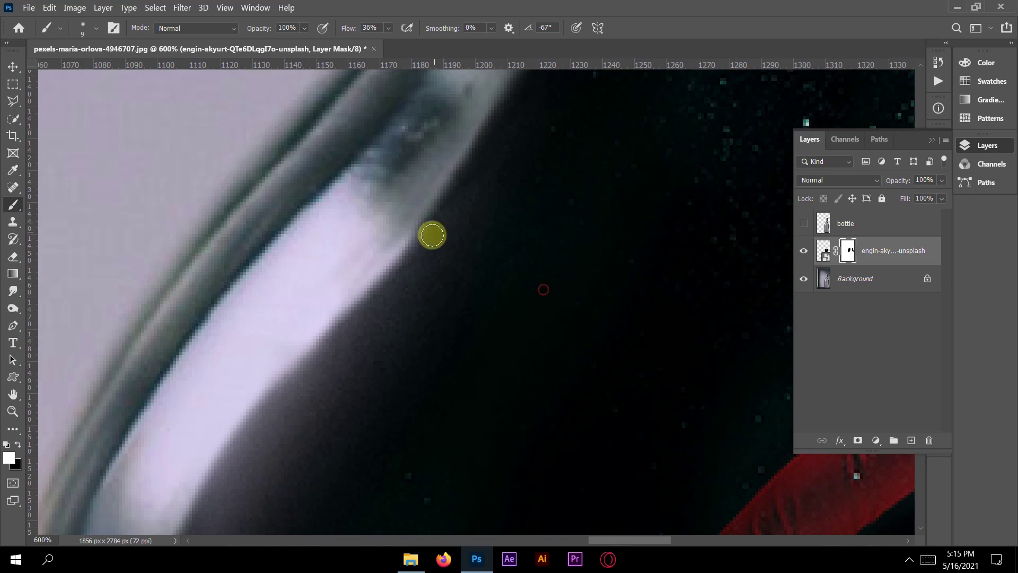
{"action": "mouse_move", "coordinate": [426, 245]}
{"action": "left_mouse_down"}
{"action": "mouse_move", "coordinate": [408, 266]}
{"action": "mouse_move", "coordinate": [422, 240]}
{"action": "mouse_move", "coordinate": [531, 296]}
{"action": "mouse_move", "coordinate": [413, 251]}
{"action": "mouse_move", "coordinate": [284, 394]}
{"action": "mouse_move", "coordinate": [344, 357]}
{"action": "mouse_move", "coordinate": [401, 348]}
{"action": "mouse_move", "coordinate": [450, 265]}
{"action": "mouse_move", "coordinate": [340, 397]}
{"action": "mouse_move", "coordinate": [411, 305]}
{"action": "mouse_move", "coordinate": [377, 327]}
{"action": "mouse_move", "coordinate": [466, 233]}
{"action": "mouse_move", "coordinate": [397, 325]}
{"action": "mouse_move", "coordinate": [456, 210]}
{"action": "mouse_move", "coordinate": [429, 243]}
{"action": "mouse_move", "coordinate": [437, 291]}
{"action": "mouse_move", "coordinate": [371, 427]}
{"action": "mouse_move", "coordinate": [409, 388]}
{"action": "mouse_move", "coordinate": [558, 400]}
{"action": "mouse_move", "coordinate": [560, 344]}
{"action": "mouse_move", "coordinate": [530, 288]}
{"action": "mouse_move", "coordinate": [666, 318]}
{"action": "mouse_move", "coordinate": [485, 279]}
{"action": "mouse_move", "coordinate": [513, 218]}
{"action": "mouse_move", "coordinate": [367, 436]}
{"action": "mouse_move", "coordinate": [385, 395]}
{"action": "mouse_move", "coordinate": [356, 431]}
{"action": "mouse_move", "coordinate": [371, 401]}
{"action": "mouse_move", "coordinate": [365, 414]}
{"action": "mouse_move", "coordinate": [455, 282]}
{"action": "mouse_move", "coordinate": [383, 383]}
{"action": "mouse_move", "coordinate": [306, 452]}
{"action": "mouse_move", "coordinate": [269, 509]}
{"action": "mouse_move", "coordinate": [356, 467]}
{"action": "mouse_move", "coordinate": [439, 377]}
{"action": "mouse_move", "coordinate": [490, 252]}
{"action": "mouse_move", "coordinate": [341, 386]}
{"action": "mouse_move", "coordinate": [321, 520]}
{"action": "mouse_move", "coordinate": [443, 454]}
{"action": "mouse_move", "coordinate": [586, 289]}
{"action": "mouse_move", "coordinate": [368, 284]}
{"action": "mouse_move", "coordinate": [314, 338]}
{"action": "mouse_move", "coordinate": [307, 366]}
{"action": "mouse_move", "coordinate": [320, 446]}
{"action": "mouse_move", "coordinate": [278, 380]}
{"action": "mouse_move", "coordinate": [288, 398]}
{"action": "mouse_move", "coordinate": [254, 398]}
{"action": "mouse_move", "coordinate": [227, 371]}
{"action": "mouse_move", "coordinate": [211, 308]}
{"action": "mouse_move", "coordinate": [231, 319]}
{"action": "mouse_move", "coordinate": [239, 307]}
{"action": "mouse_move", "coordinate": [237, 341]}
{"action": "mouse_move", "coordinate": [236, 312]}
{"action": "mouse_move", "coordinate": [293, 393]}
{"action": "mouse_move", "coordinate": [234, 331]}
{"action": "left_mouse_up"}
{"action": "key", "text": "bracketright"}
{"action": "key", "text": "bracketright"}
{"action": "key", "text": "bracketright"}
{"action": "key", "text": "bracketright"}
{"action": "key", "text": "bracketright"}
{"action": "key", "text": "bracketright"}
{"action": "key", "text": "bracketright"}
{"action": "key", "text": "bracketright"}
Refine the mask in black with an 8 px brush where the left shoulder's inner edge meets the bottle's straight side
{"action": "scroll", "coordinate": [488, 245], "scroll_direction": "left", "scroll_amount": 2}
{"action": "scroll", "coordinate": [587, 289], "scroll_direction": "down", "scroll_amount": 8}
{"action": "key", "text": "bracketleft"}
{"action": "key", "text": "bracketleft"}
{"action": "key", "text": "x"}
{"action": "key", "text": "bracketleft"}
{"action": "key", "text": "bracketleft"}
{"action": "key", "text": "bracketleft"}
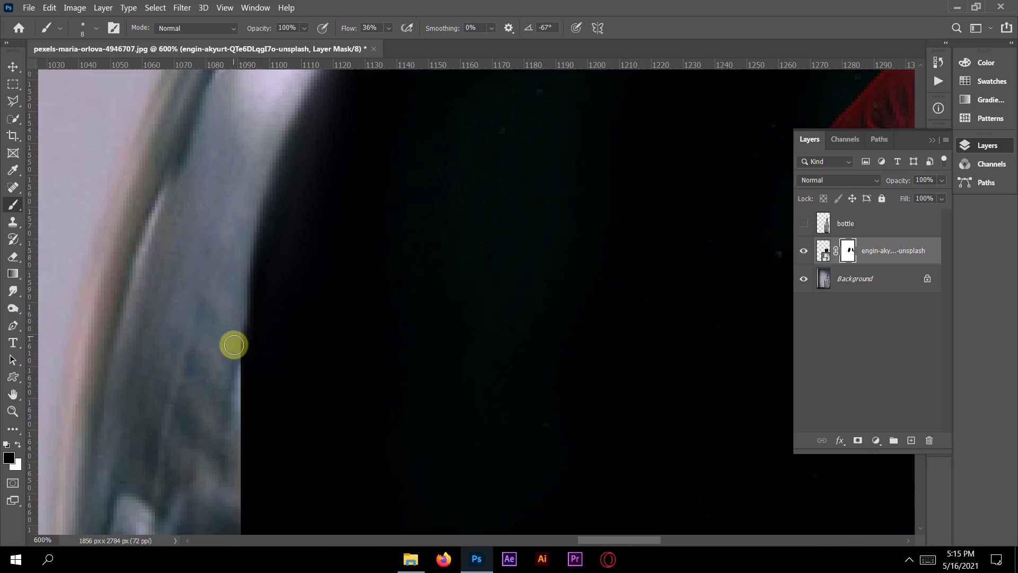
{"action": "scroll", "coordinate": [377, 347], "scroll_direction": "down", "scroll_amount": 1}
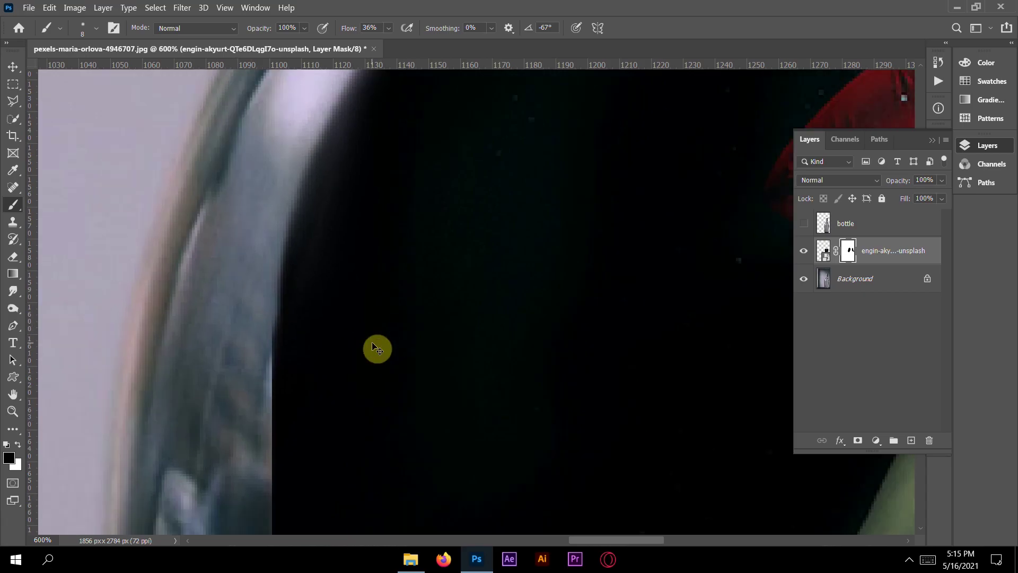
{"action": "scroll", "coordinate": [377, 347], "scroll_direction": "down", "scroll_amount": 4}
{"action": "mouse_move", "coordinate": [372, 330]}
{"action": "left_mouse_down"}
{"action": "mouse_move", "coordinate": [406, 324]}
{"action": "mouse_move", "coordinate": [397, 308]}
{"action": "mouse_move", "coordinate": [396, 336]}
{"action": "left_mouse_up"}
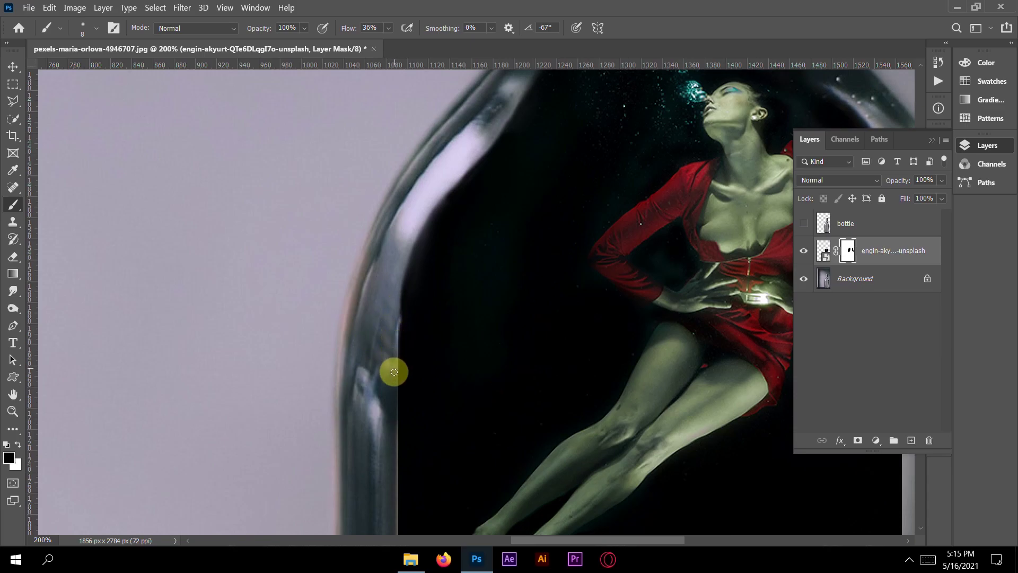
{"action": "left_click_drag", "start_coordinate": [483, 396], "coordinate": [473, 301]}
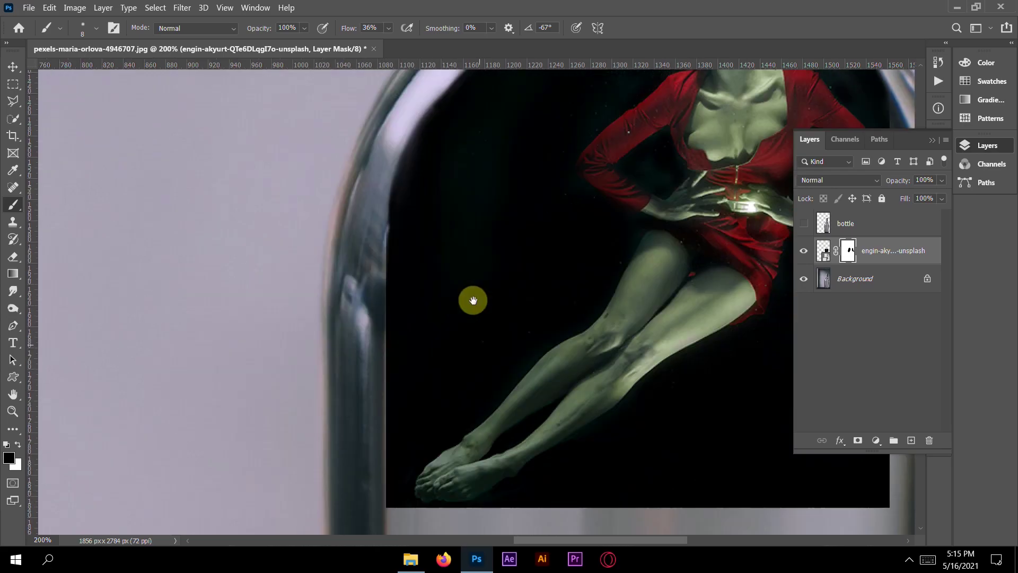
{"action": "mouse_move", "coordinate": [588, 356]}
{"action": "left_mouse_down"}
{"action": "mouse_move", "coordinate": [431, 303]}
{"action": "mouse_move", "coordinate": [415, 338]}
{"action": "left_mouse_up"}
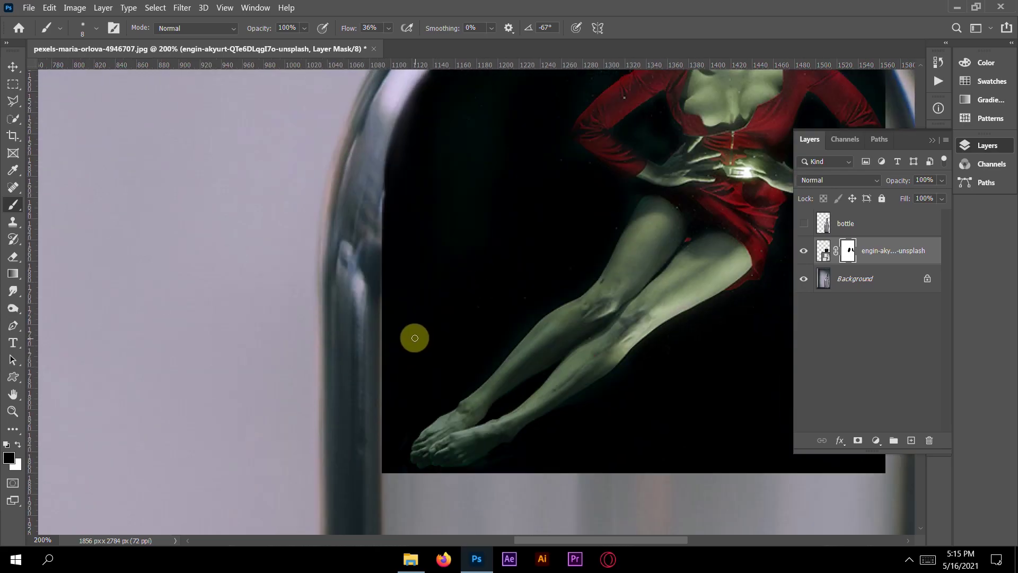
{"action": "left_click_drag", "start_coordinate": [447, 212], "coordinate": [449, 266]}
{"action": "key", "text": "ctrl+bracketright"}
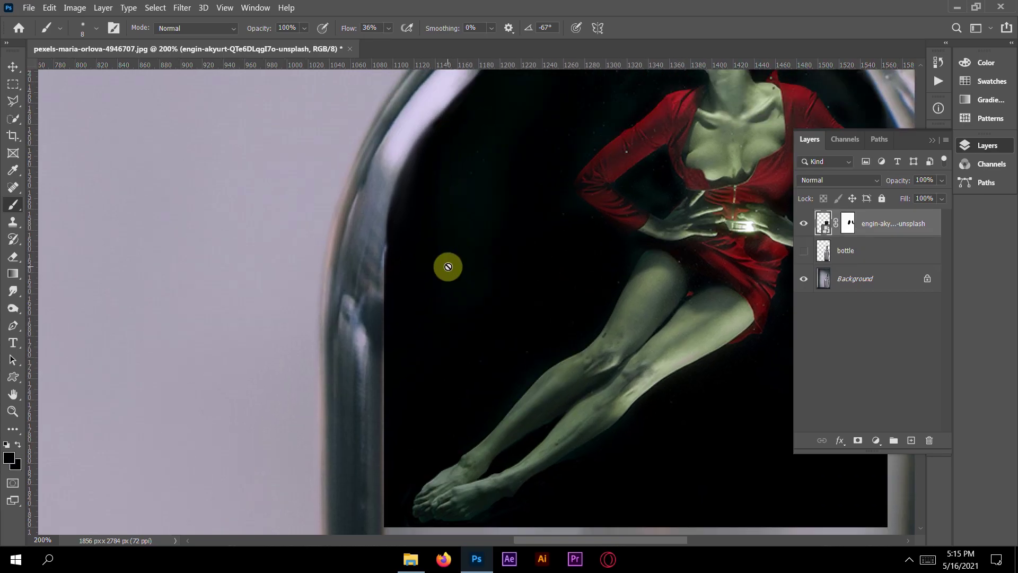
{"action": "scroll", "coordinate": [448, 267], "scroll_direction": "up", "scroll_amount": 3}
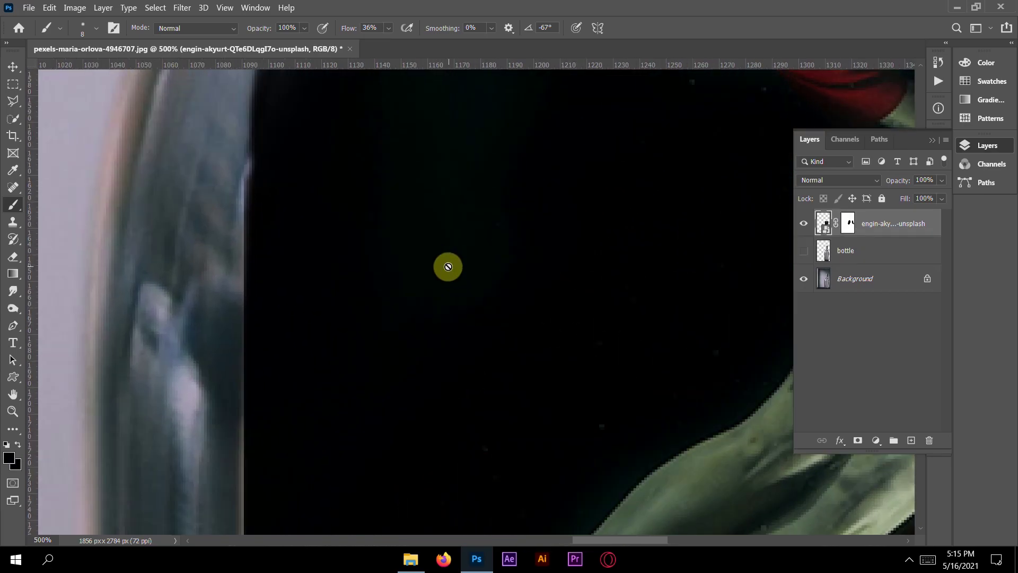
{"action": "left_click_drag", "start_coordinate": [392, 236], "coordinate": [421, 402]}
{"action": "key", "text": "ctrl+z"}
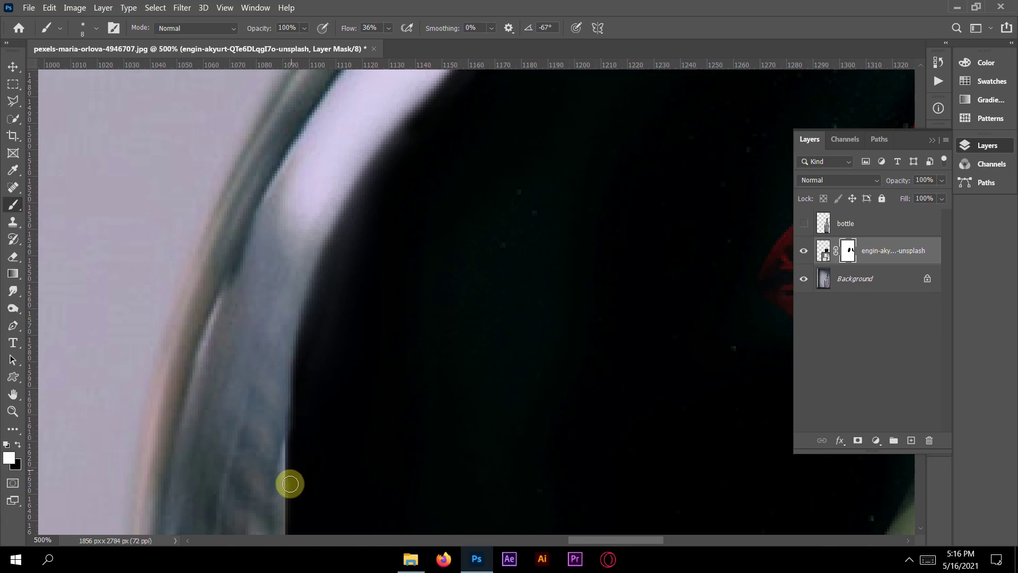
Examine the image's left edge from the shoulder down to the woman's feet, and the overall blend inside the bottle
{"action": "left_click_drag", "start_coordinate": [349, 409], "coordinate": [350, 157]}
{"action": "mouse_move", "coordinate": [393, 405]}
{"action": "left_mouse_down"}
{"action": "mouse_move", "coordinate": [398, 177]}
{"action": "mouse_move", "coordinate": [389, 284]}
{"action": "mouse_move", "coordinate": [387, 237]}
{"action": "left_mouse_up"}
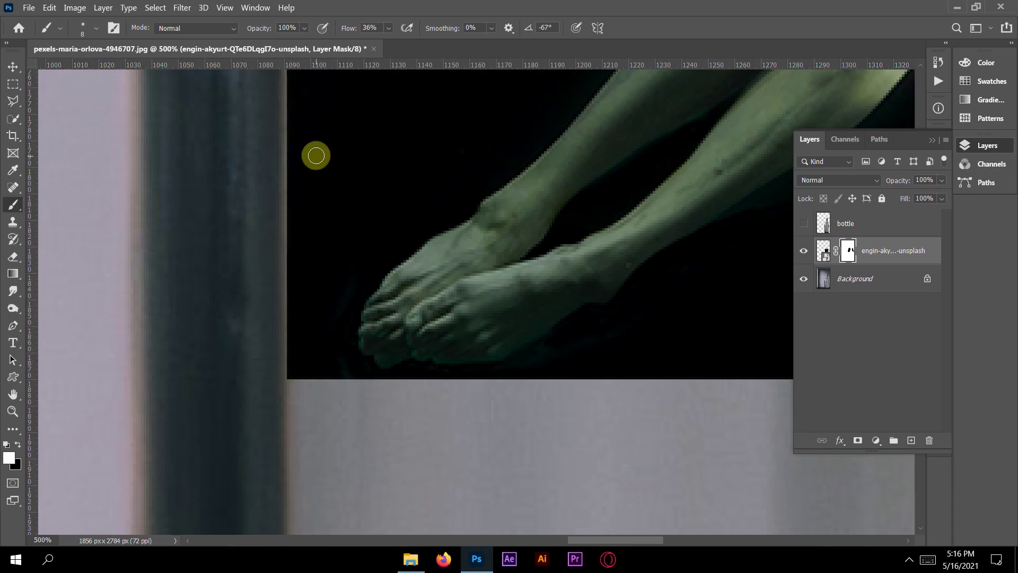
{"action": "scroll", "coordinate": [393, 341], "scroll_direction": "up", "scroll_amount": 10}
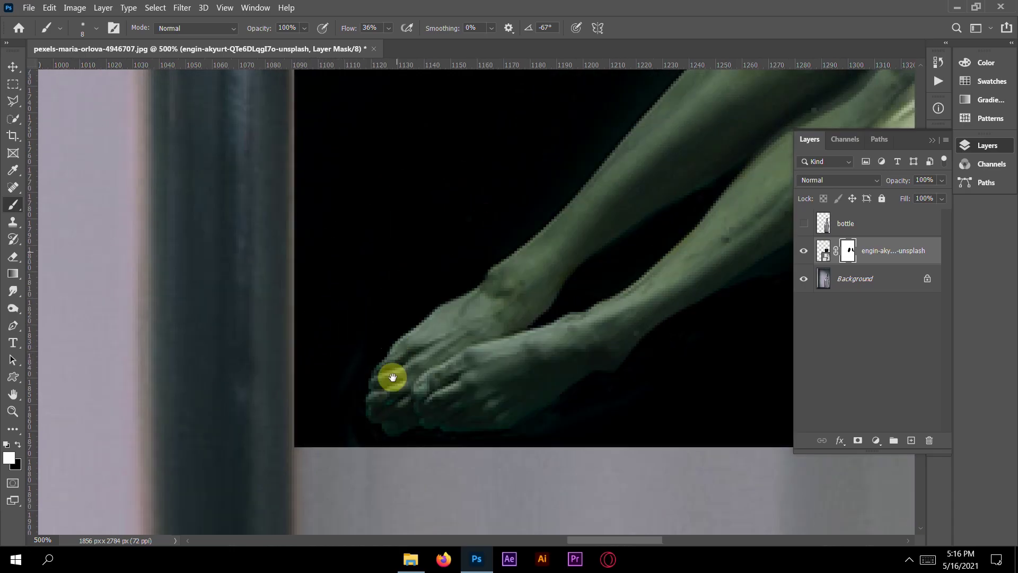
{"action": "left_click_drag", "start_coordinate": [508, 264], "coordinate": [386, 448]}
{"action": "key", "text": "ctrl+minus"}
{"action": "key", "text": "ctrl+minus"}
{"action": "key", "text": "ctrl+minus"}
{"action": "key", "text": "ctrl+minus"}
{"action": "key", "text": "ctrl+minus"}
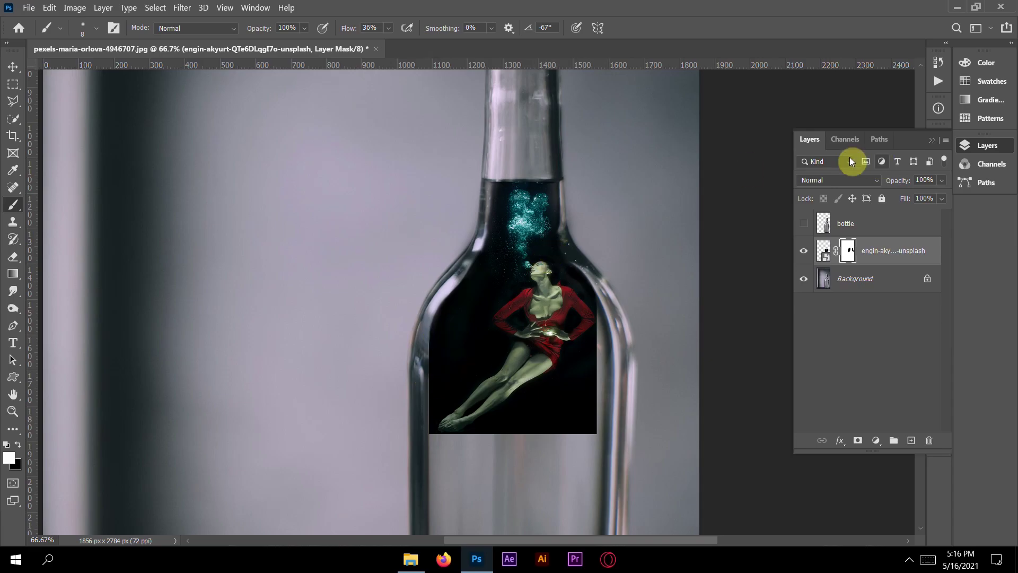
Show the bottle layer and set its blend mode to Soft Light
{"action": "left_click", "coordinate": [807, 229]}
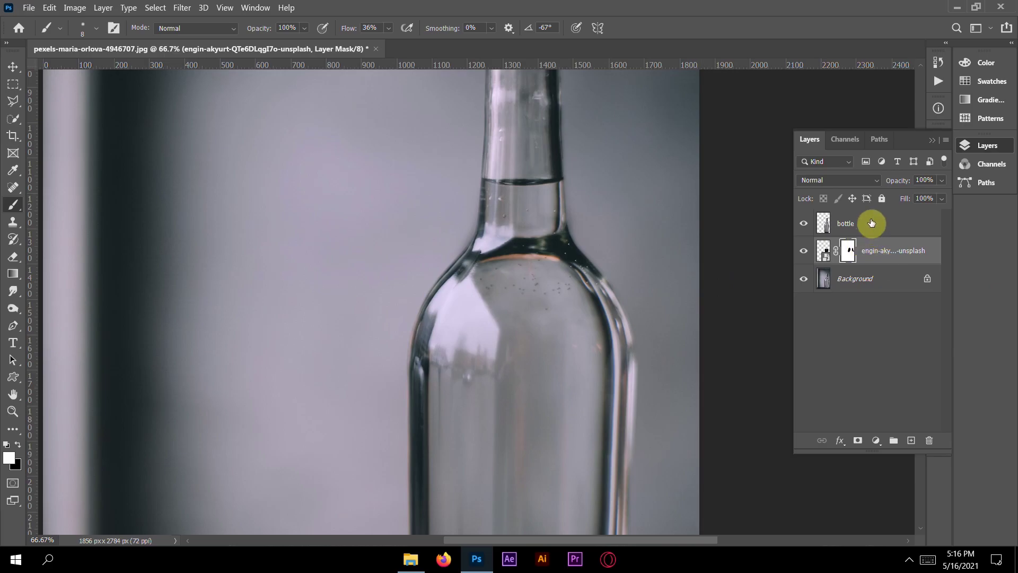
{"action": "left_click", "coordinate": [902, 226]}
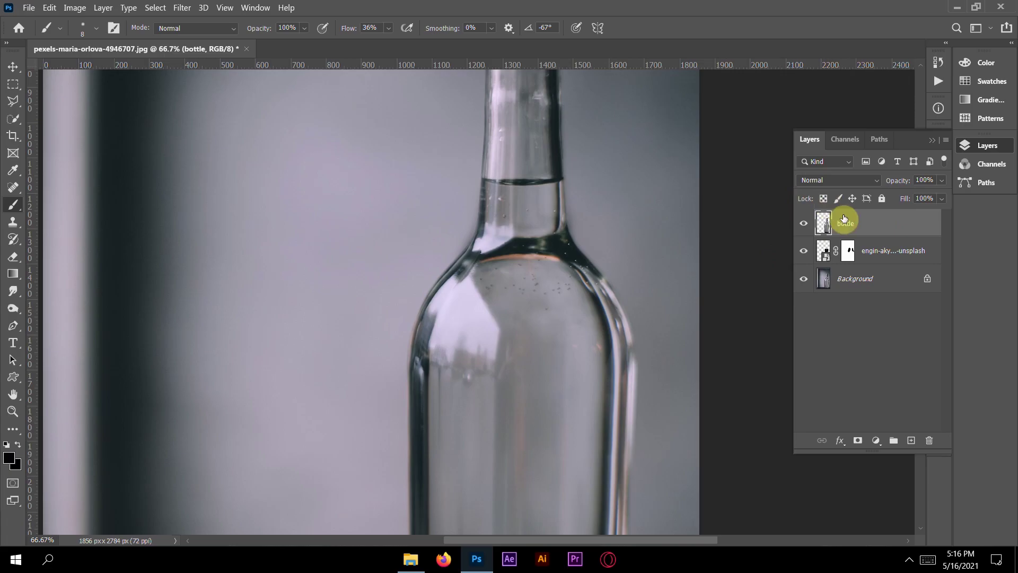
{"action": "left_click", "coordinate": [868, 181]}
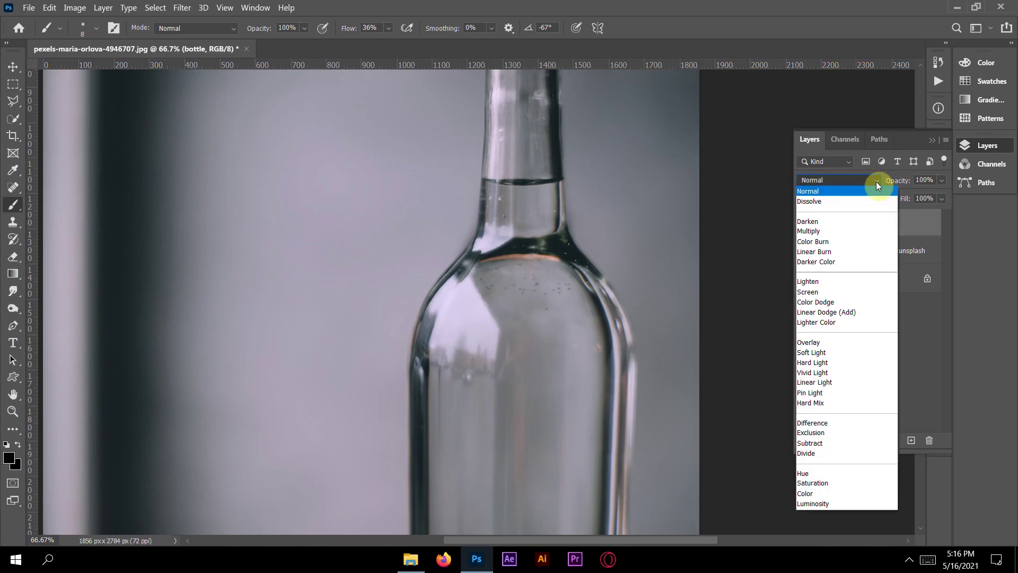
{"action": "left_click", "coordinate": [860, 352]}
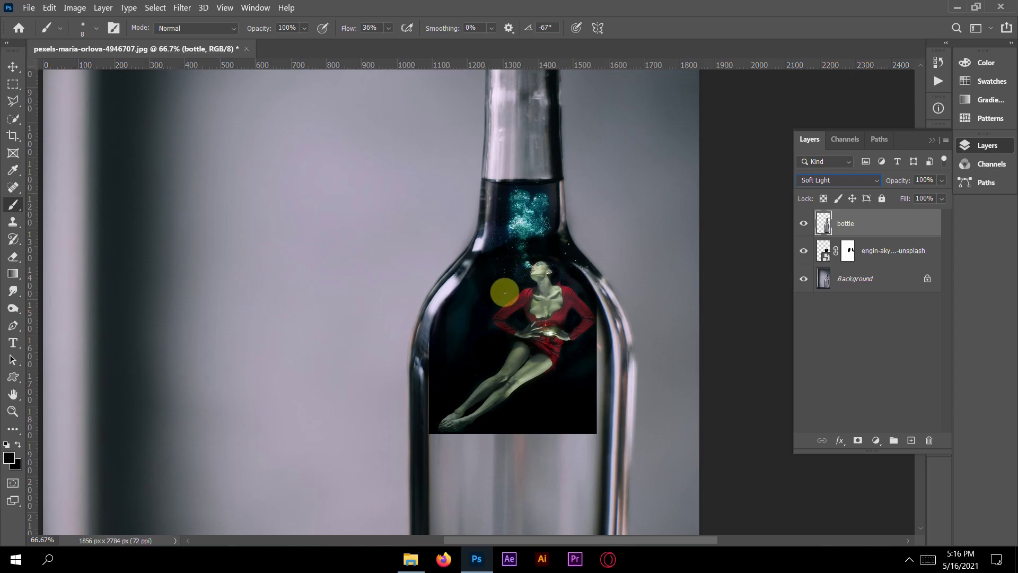
Start a Pen tool shape above the Background layer, placing anchor points along the inner glass edge of the right shoulder
{"action": "left_click", "coordinate": [890, 259]}
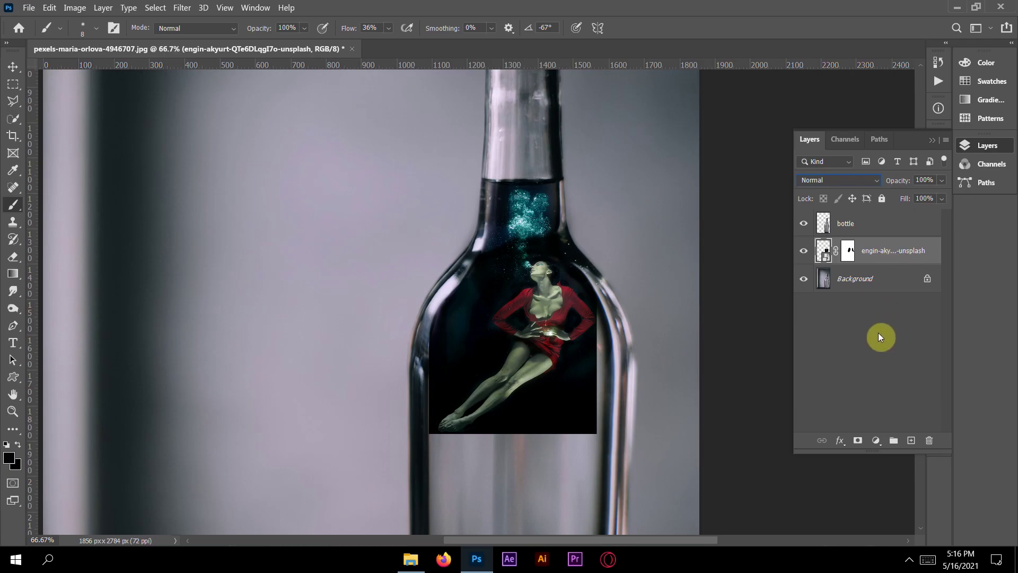
{"action": "left_click", "coordinate": [881, 280]}
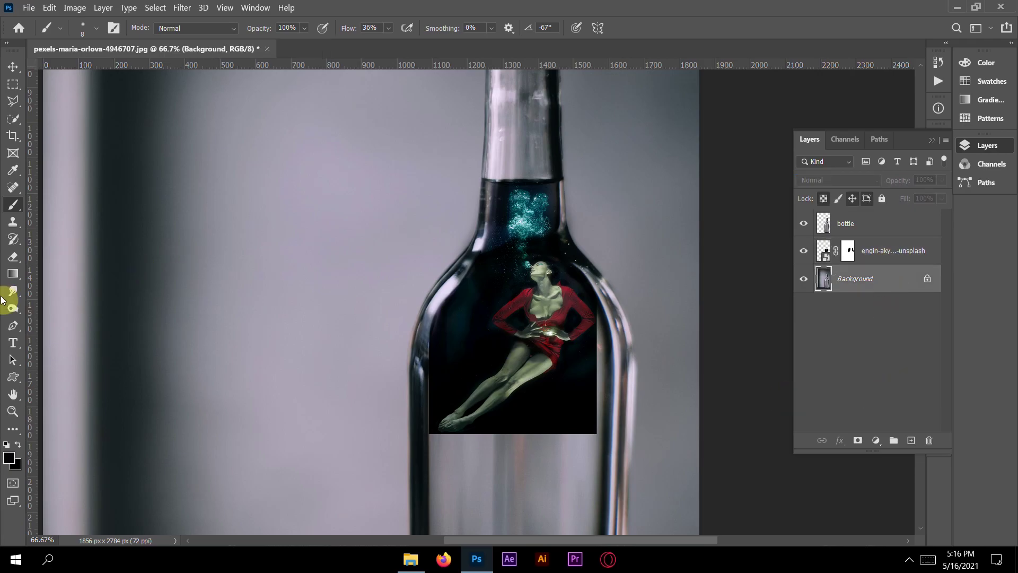
{"action": "left_click", "coordinate": [14, 326]}
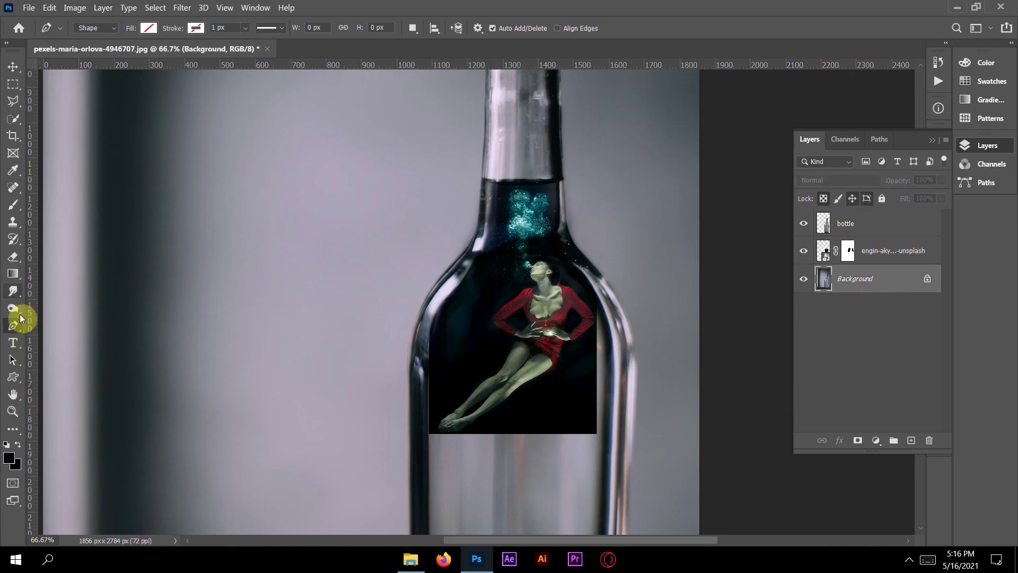
{"action": "left_click", "coordinate": [595, 297]}
{"action": "left_click", "coordinate": [603, 311]}
{"action": "left_click", "coordinate": [610, 356]}
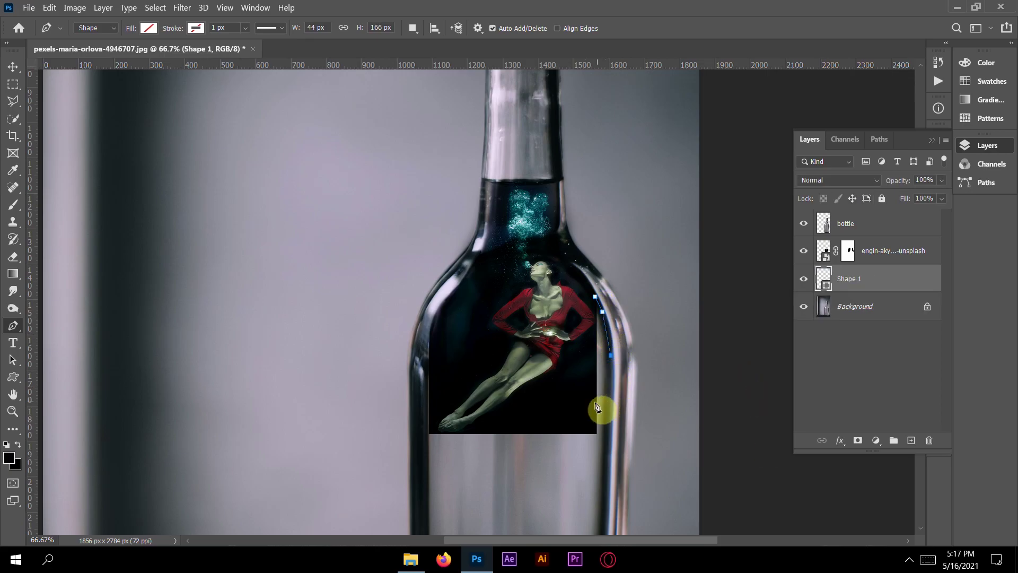
{"action": "key", "text": "ctrl+z"}
{"action": "left_click", "coordinate": [609, 326]}
{"action": "left_click", "coordinate": [613, 347]}
{"action": "left_click_drag", "start_coordinate": [597, 297], "coordinate": [594, 256]}
{"action": "left_click_drag", "start_coordinate": [612, 343], "coordinate": [595, 247]}
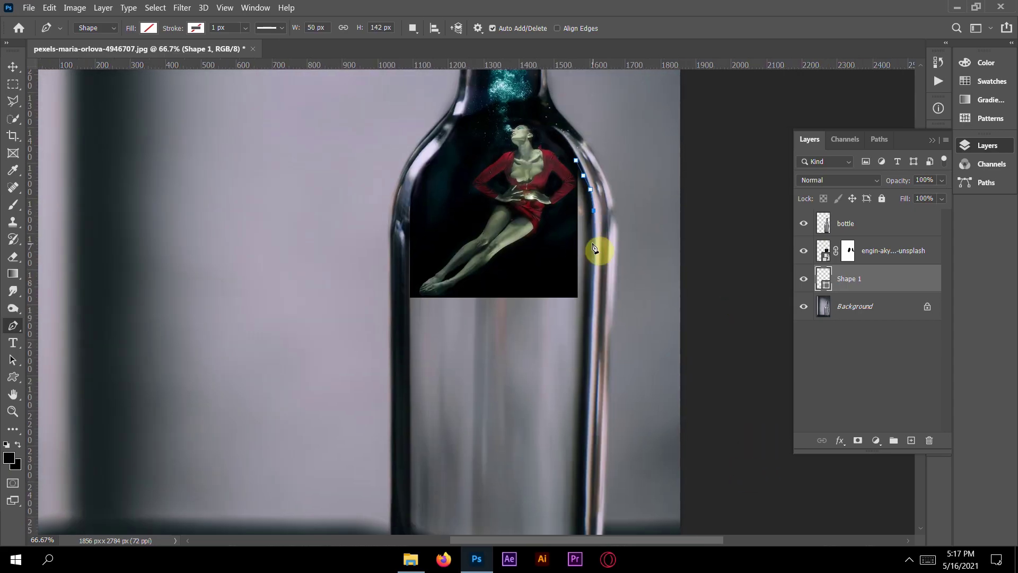
Extend the shape's path down the bottle's straight right side, following the inner glass edge past the woman's feet
{"action": "left_click", "coordinate": [594, 242]}
{"action": "left_click_drag", "start_coordinate": [715, 368], "coordinate": [702, 302]}
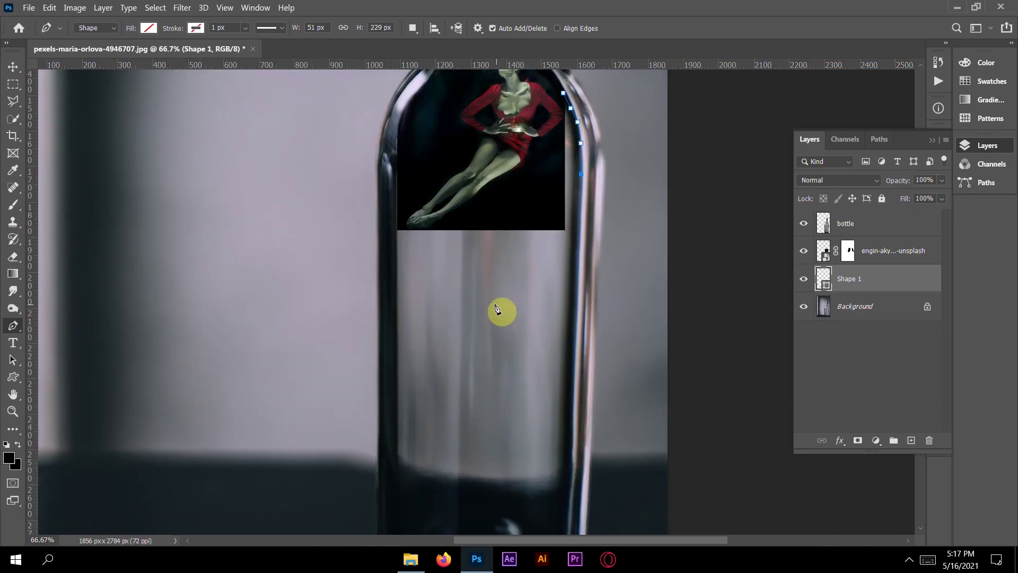
{"action": "left_click", "coordinate": [579, 208]}
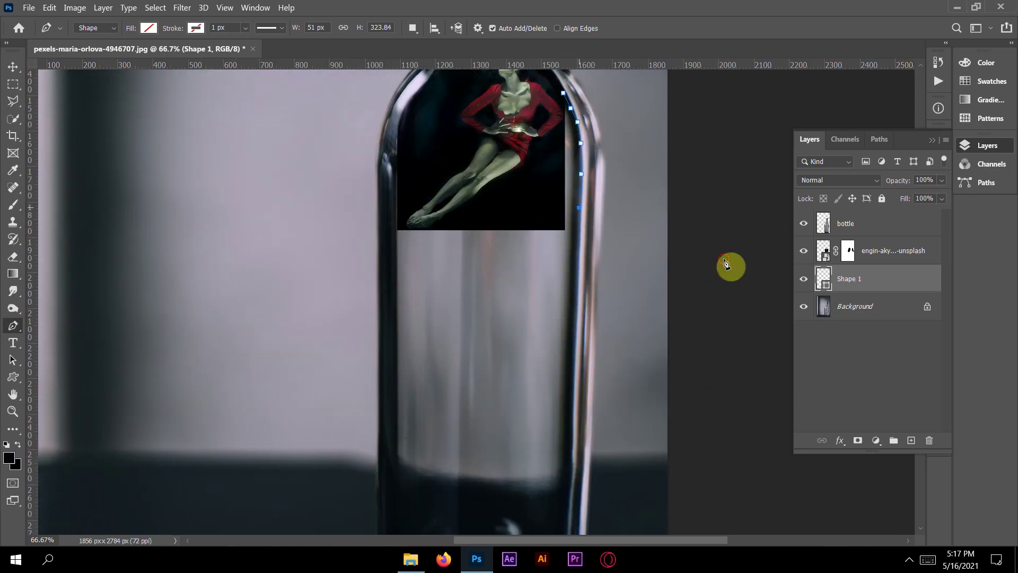
{"action": "left_click", "coordinate": [578, 268]}
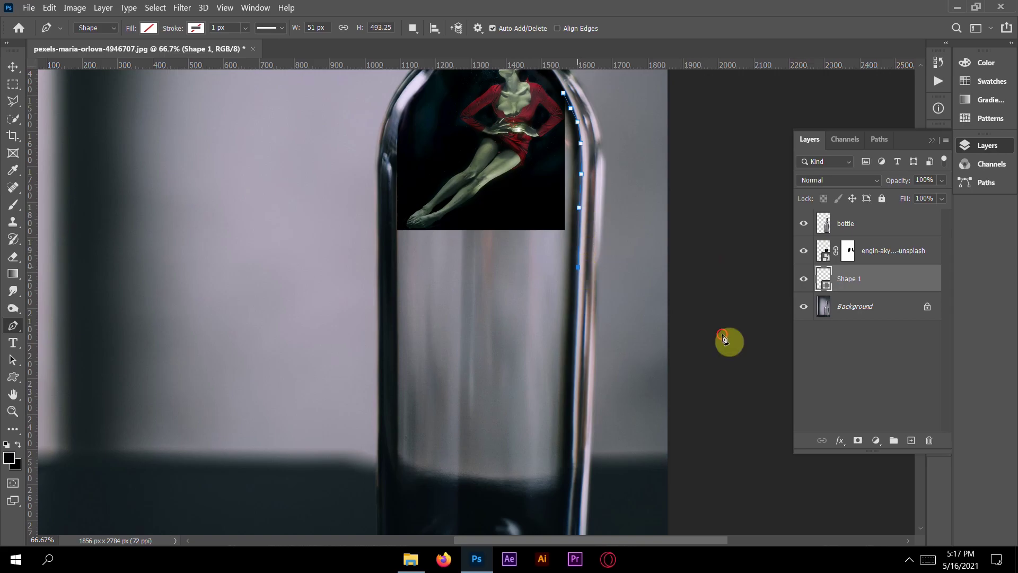
{"action": "left_click", "coordinate": [575, 327]}
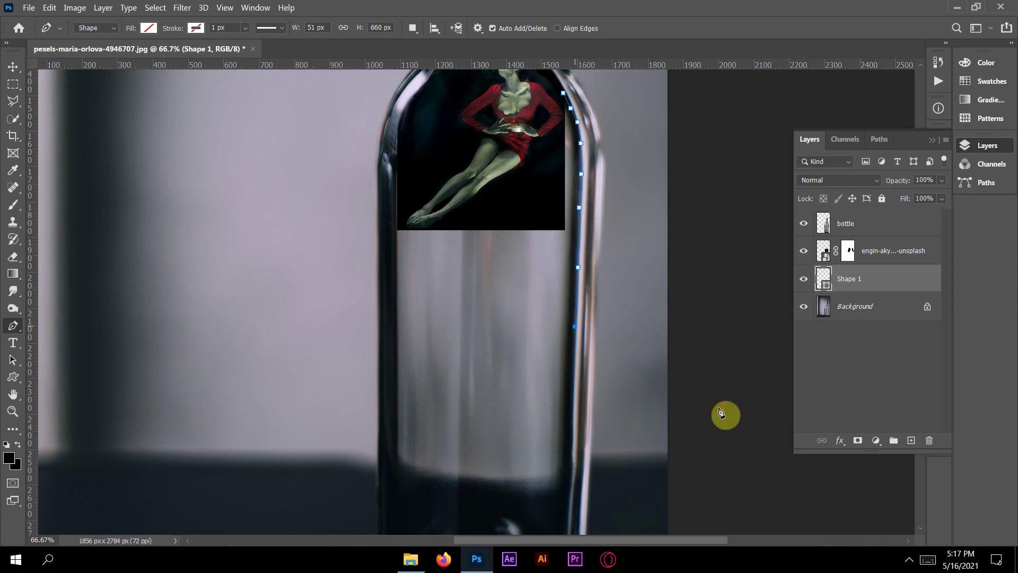
{"action": "left_click", "coordinate": [574, 374]}
Continue the path along the lower right inner glass edge to the bottom edge of the photo
{"action": "left_click_drag", "start_coordinate": [710, 506], "coordinate": [700, 391]}
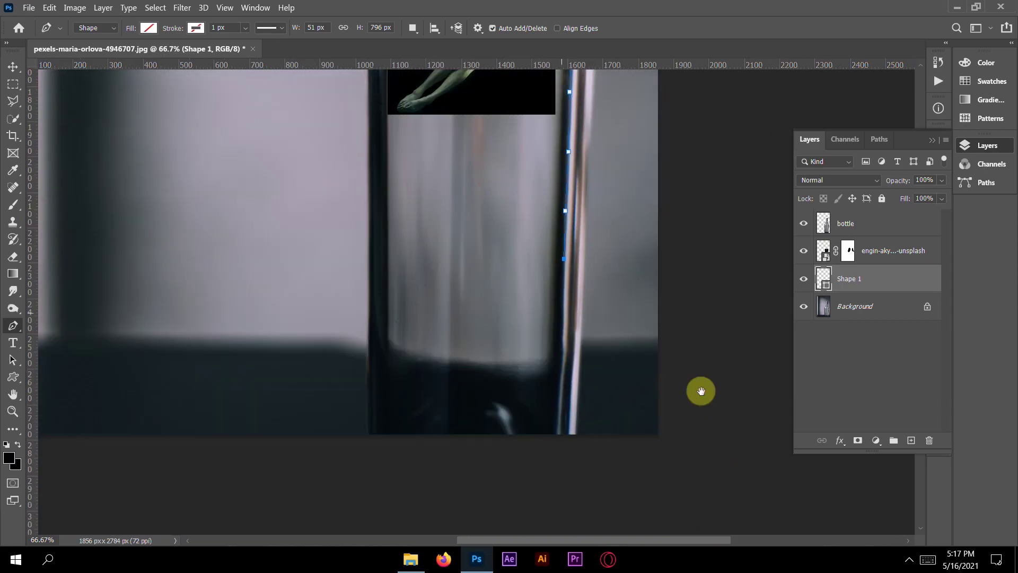
{"action": "left_click", "coordinate": [562, 307]}
{"action": "left_click", "coordinate": [563, 345]}
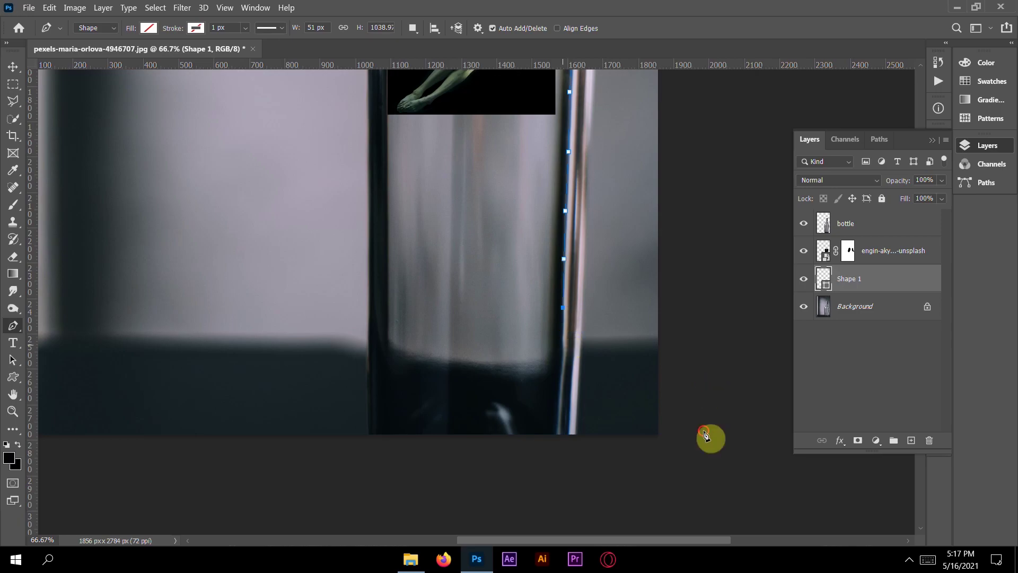
{"action": "left_click", "coordinate": [562, 366]}
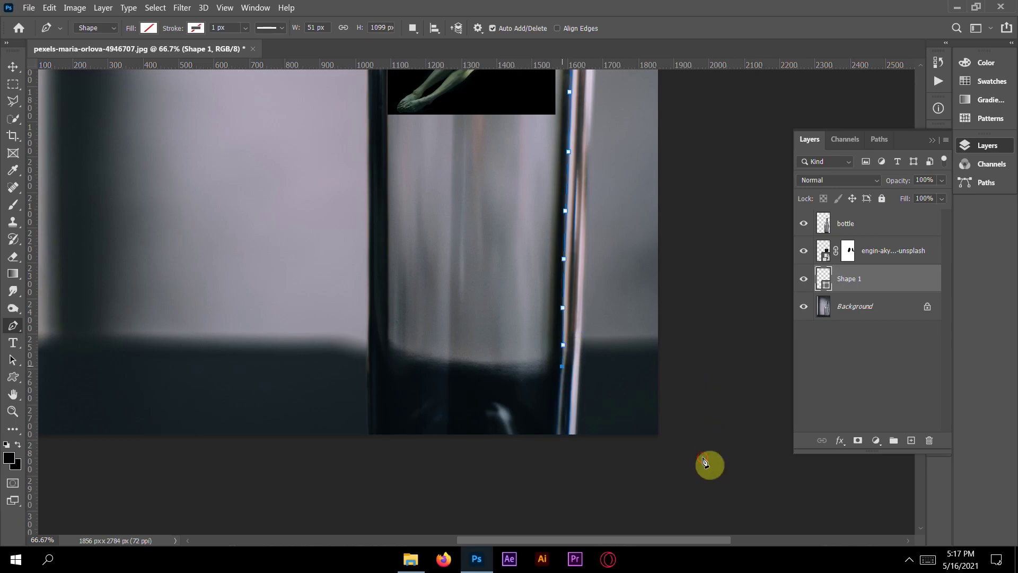
{"action": "left_click", "coordinate": [560, 383]}
{"action": "left_click", "coordinate": [559, 402]}
{"action": "left_click", "coordinate": [558, 420]}
{"action": "left_click", "coordinate": [557, 437]}
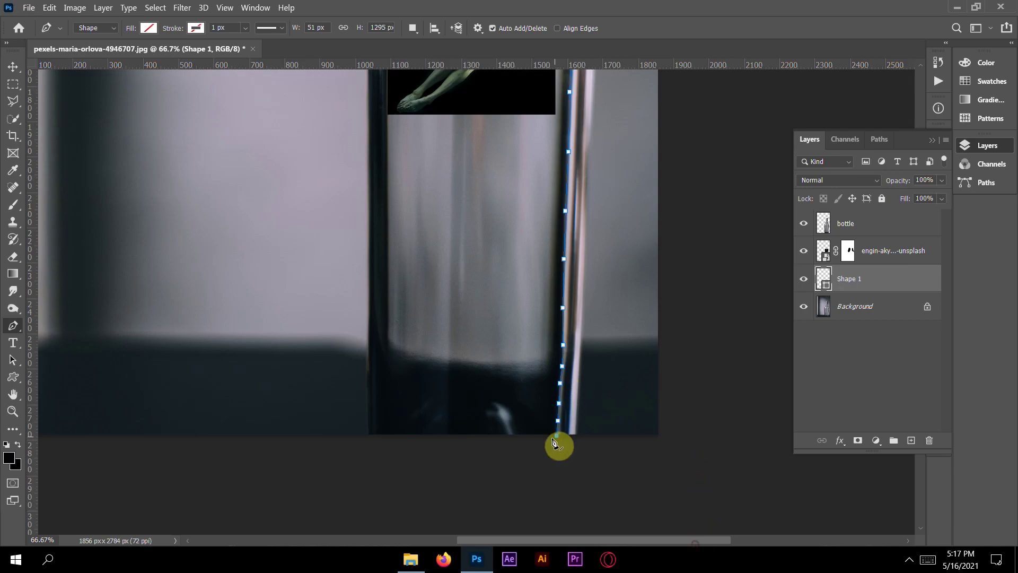
Carry the shape's path across the photo's bottom edge to the bottle's left side and up to the dark table line
{"action": "left_click", "coordinate": [371, 438]}
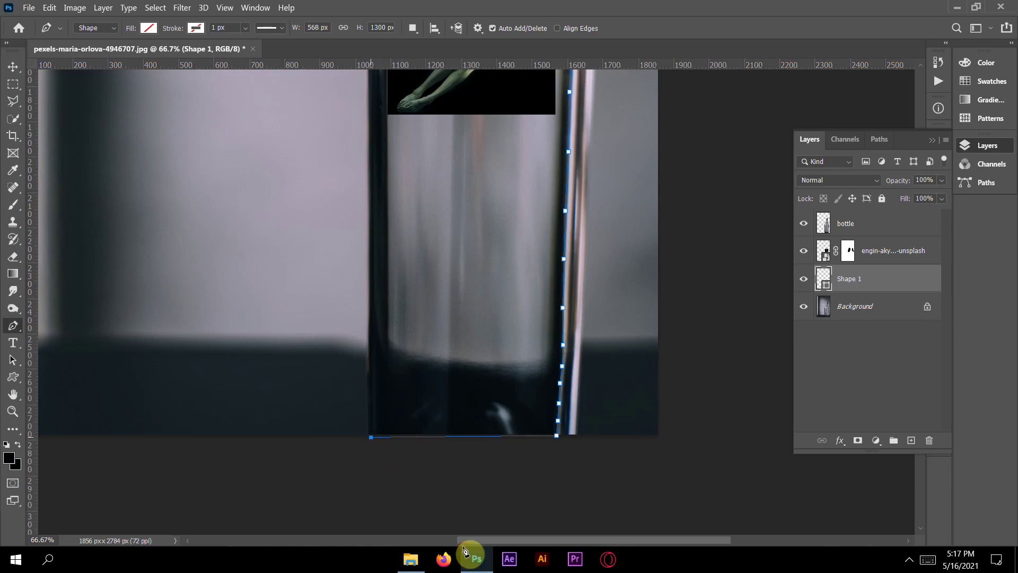
{"action": "left_click", "coordinate": [369, 417]}
{"action": "left_click", "coordinate": [368, 401]}
{"action": "left_click", "coordinate": [370, 386]}
{"action": "left_click", "coordinate": [369, 370]}
{"action": "left_click", "coordinate": [369, 351]}
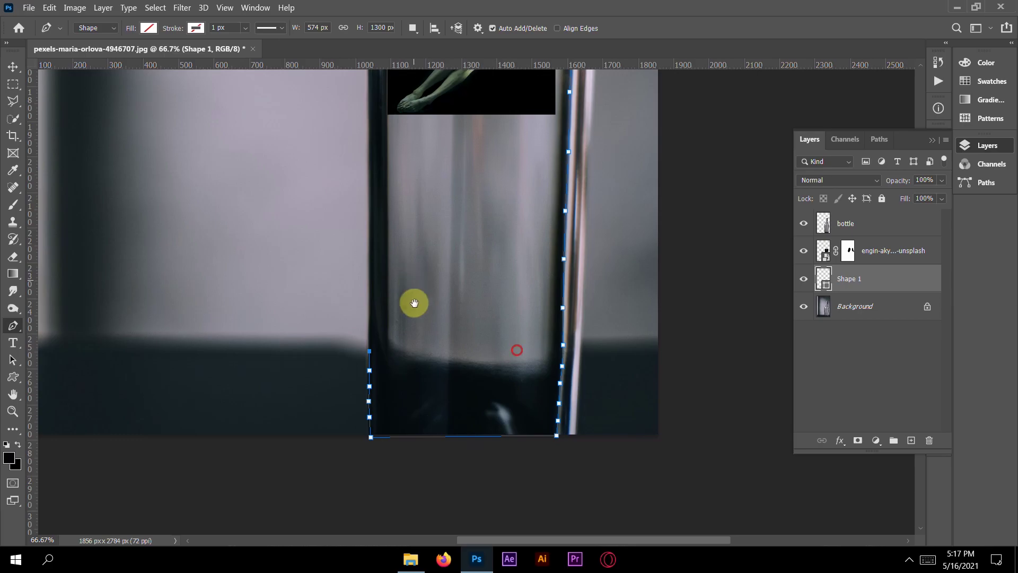
Extend the path with closely spaced anchor points up the bottle's straight left edge to the level of the woman's feet
{"action": "left_click_drag", "start_coordinate": [517, 350], "coordinate": [525, 468]}
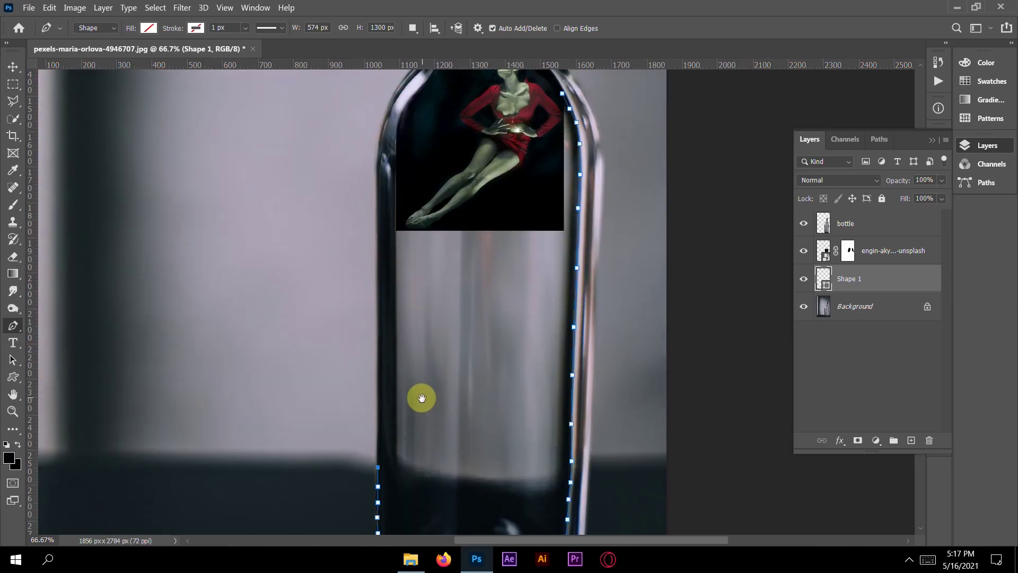
{"action": "left_click", "coordinate": [378, 454]}
{"action": "left_click", "coordinate": [379, 436]}
{"action": "left_click", "coordinate": [379, 412]}
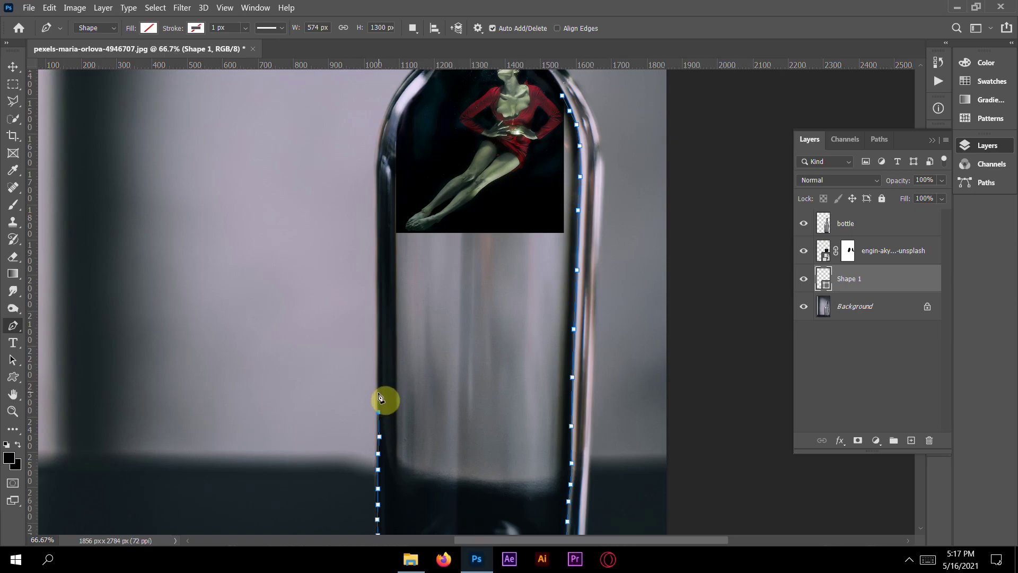
{"action": "left_click", "coordinate": [379, 393]}
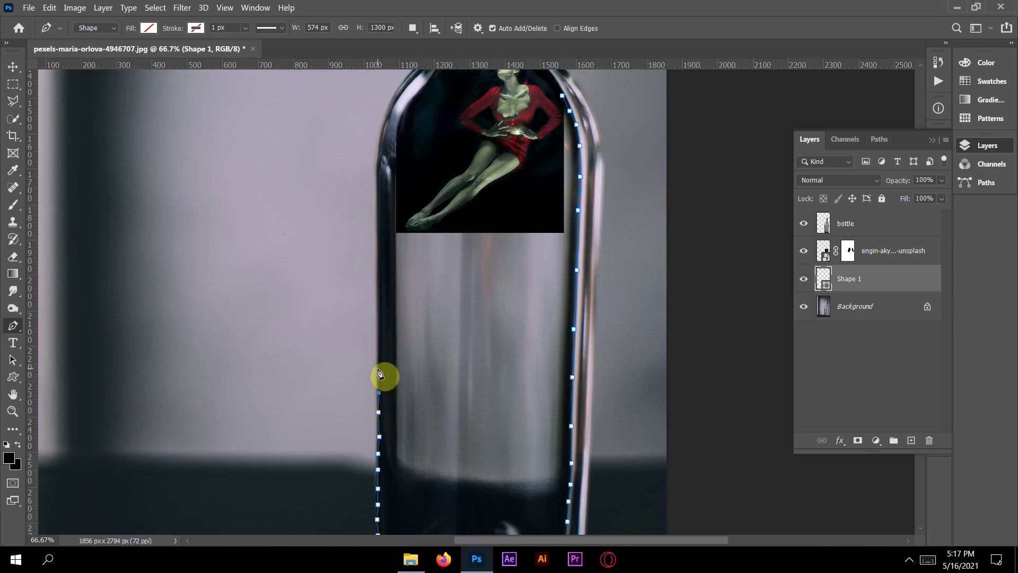
{"action": "left_click", "coordinate": [380, 366]}
{"action": "left_click", "coordinate": [378, 347]}
{"action": "left_click", "coordinate": [379, 327]}
{"action": "left_click", "coordinate": [378, 309]}
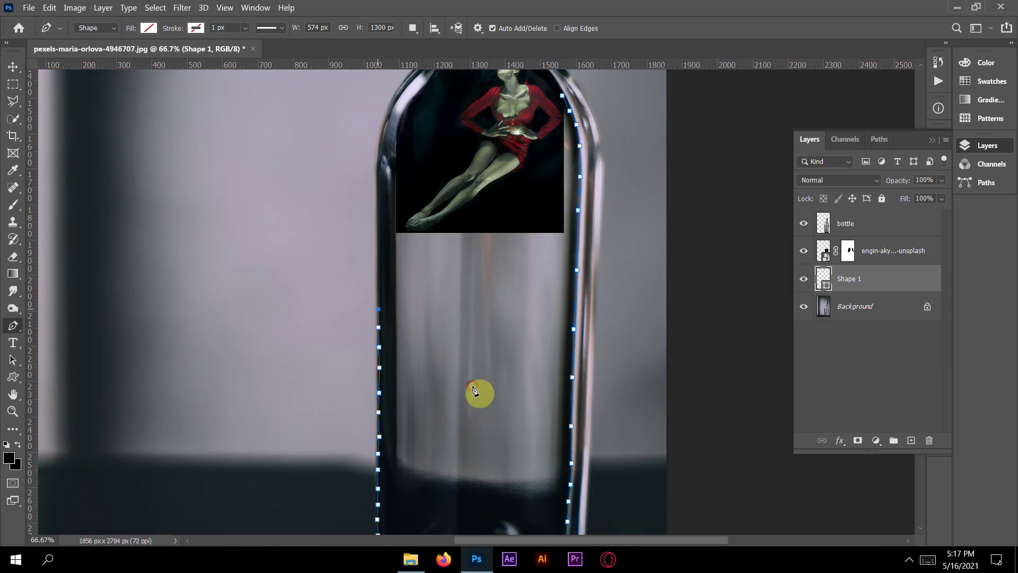
{"action": "left_click", "coordinate": [378, 288]}
{"action": "left_click", "coordinate": [378, 259]}
{"action": "left_click", "coordinate": [378, 234]}
{"action": "left_click", "coordinate": [379, 216]}
{"action": "left_click", "coordinate": [379, 197]}
{"action": "left_click", "coordinate": [379, 184]}
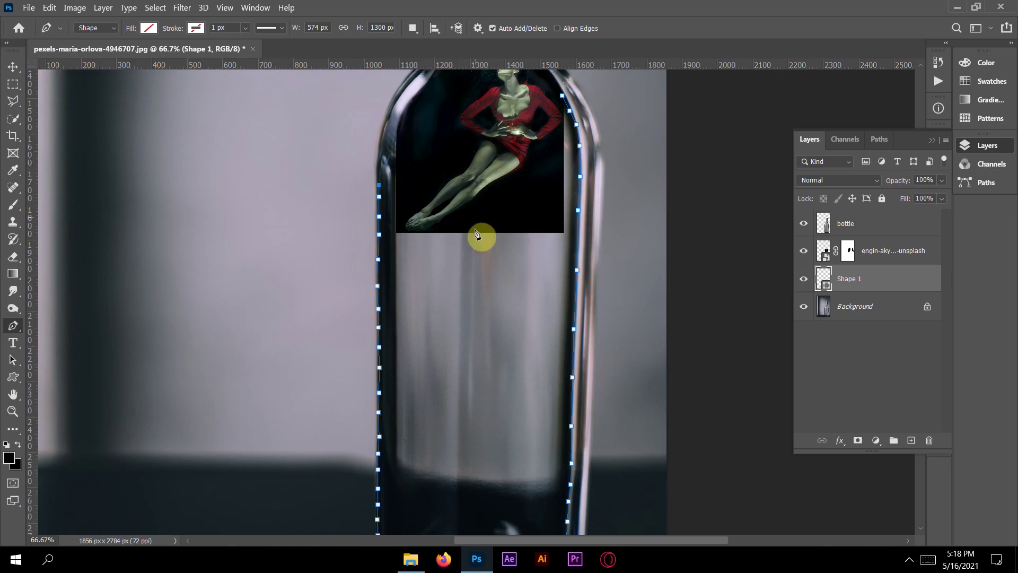
{"action": "key", "text": "BackSpace"}
{"action": "key", "text": "BackSpace"}
{"action": "key", "text": "BackSpace"}
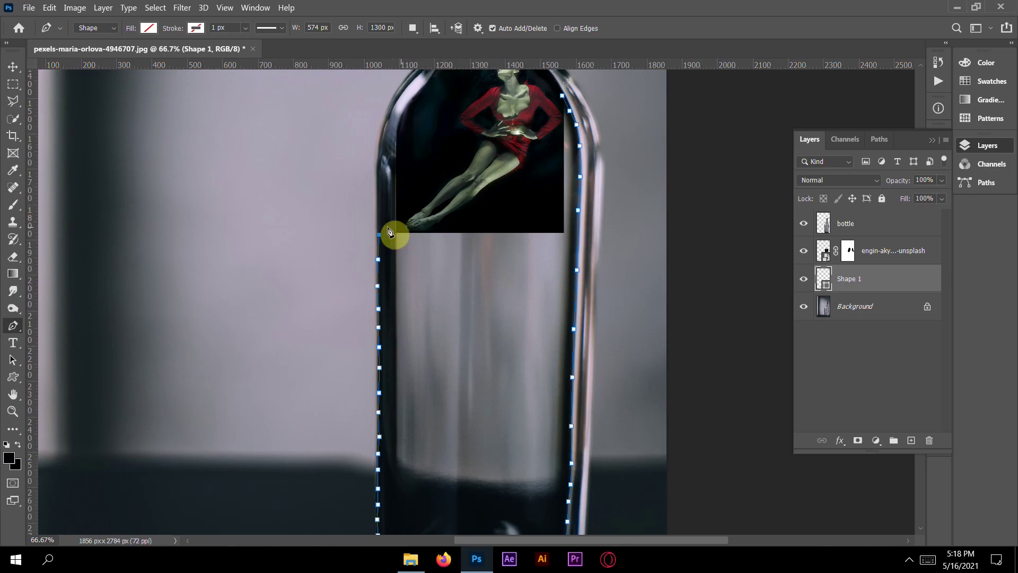
Bend the path inward past the feet and along the left shoulder's inner glass edge, closing it across the woman's chest at the starting anchor
{"action": "left_click_drag", "start_coordinate": [378, 234], "coordinate": [382, 246]}
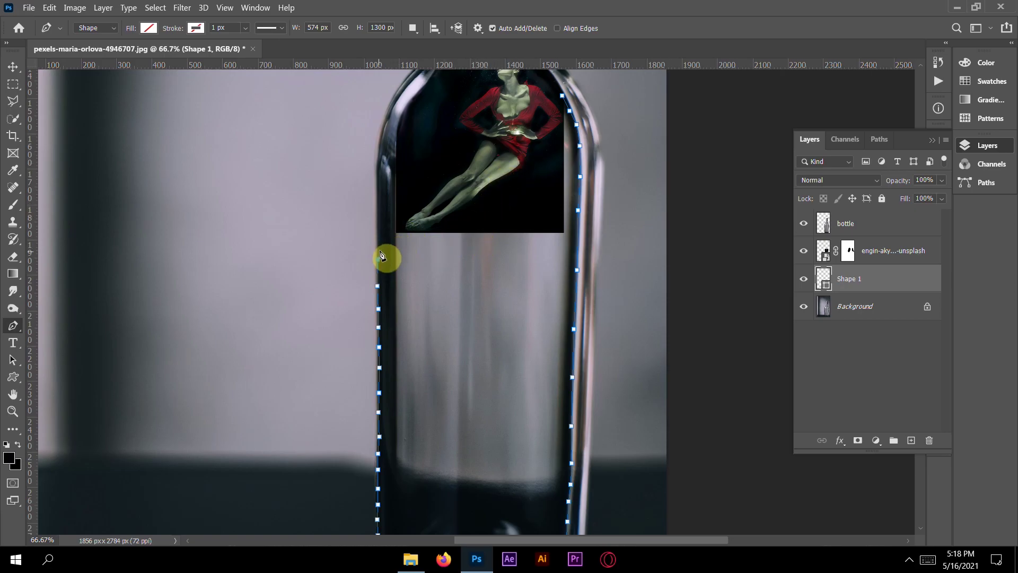
{"action": "left_click", "coordinate": [386, 223]}
{"action": "left_click", "coordinate": [393, 204]}
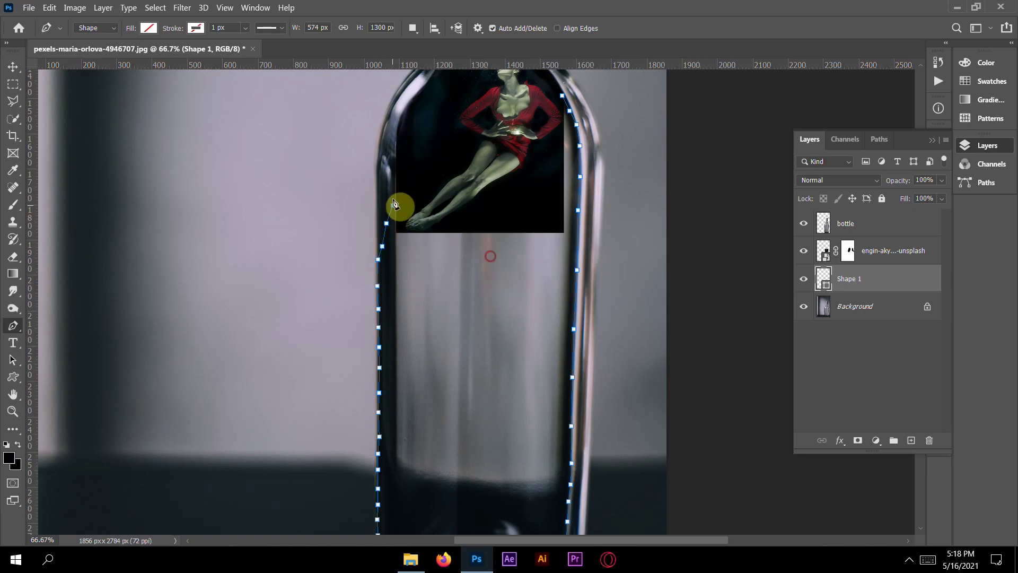
{"action": "left_click", "coordinate": [396, 163]}
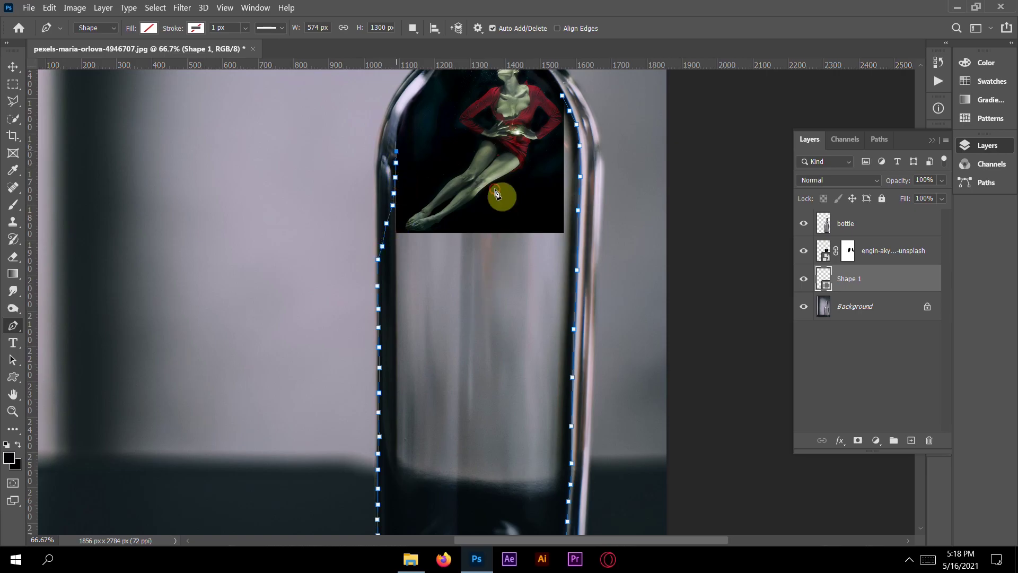
{"action": "left_click", "coordinate": [398, 137]}
{"action": "left_click", "coordinate": [405, 110]}
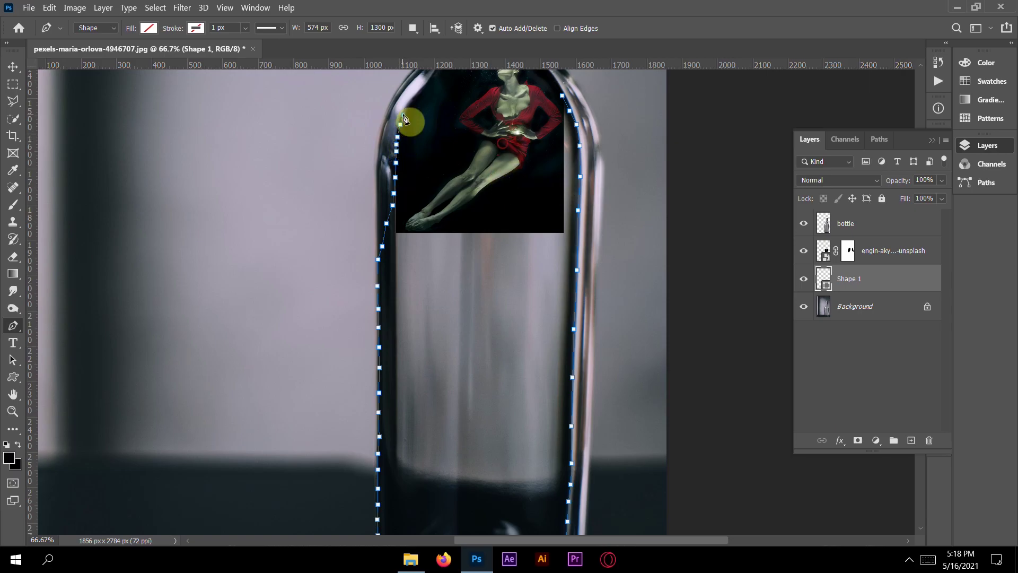
{"action": "left_click", "coordinate": [422, 102]}
{"action": "left_click", "coordinate": [465, 94]}
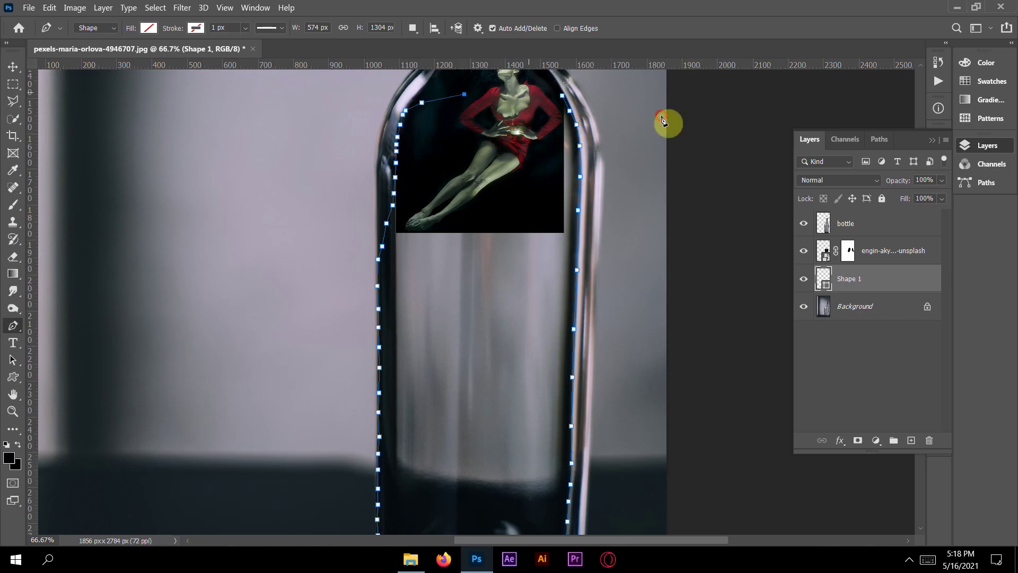
{"action": "left_click", "coordinate": [561, 98]}
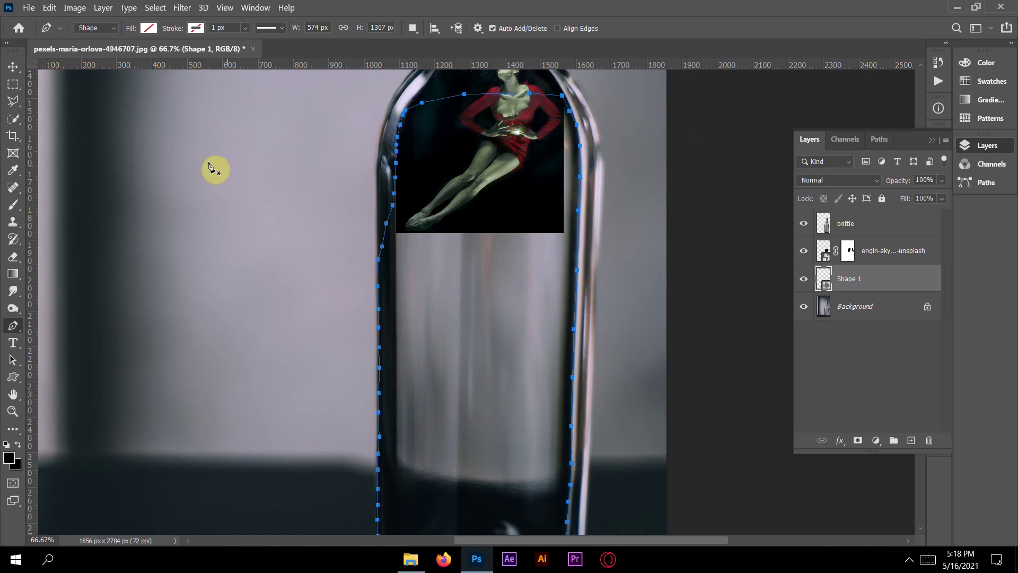
Fill the closed bottle shape with black (000000) sampled from the dark underwater photo, and leave path editing
{"action": "left_click", "coordinate": [183, 33]}
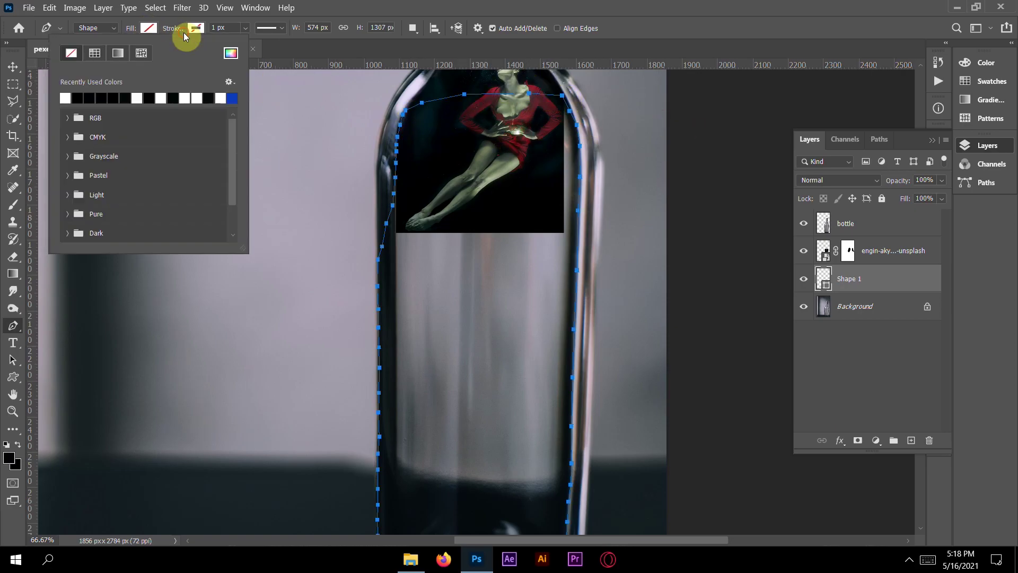
{"action": "left_click", "coordinate": [231, 53]}
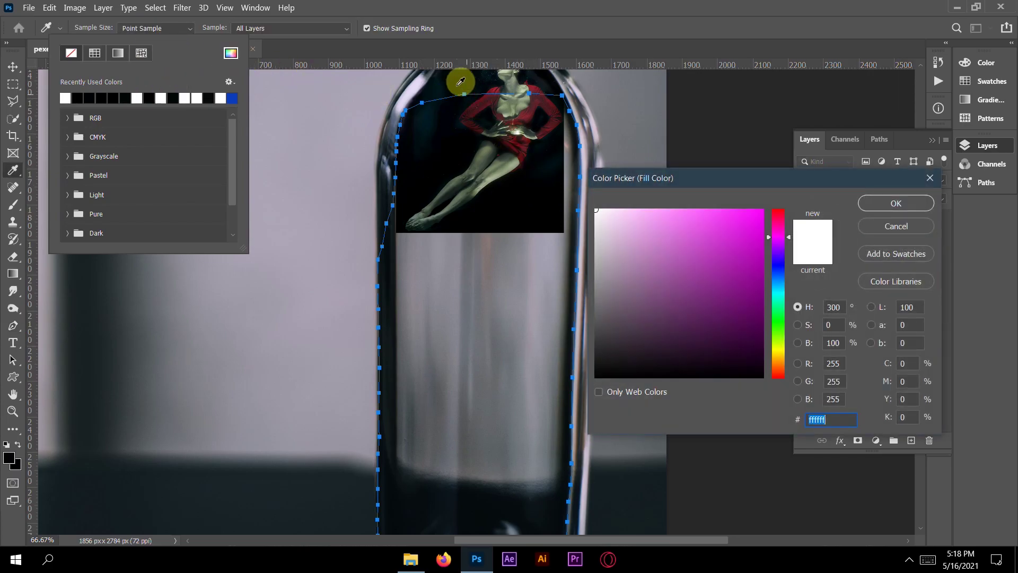
{"action": "left_click", "coordinate": [562, 231]}
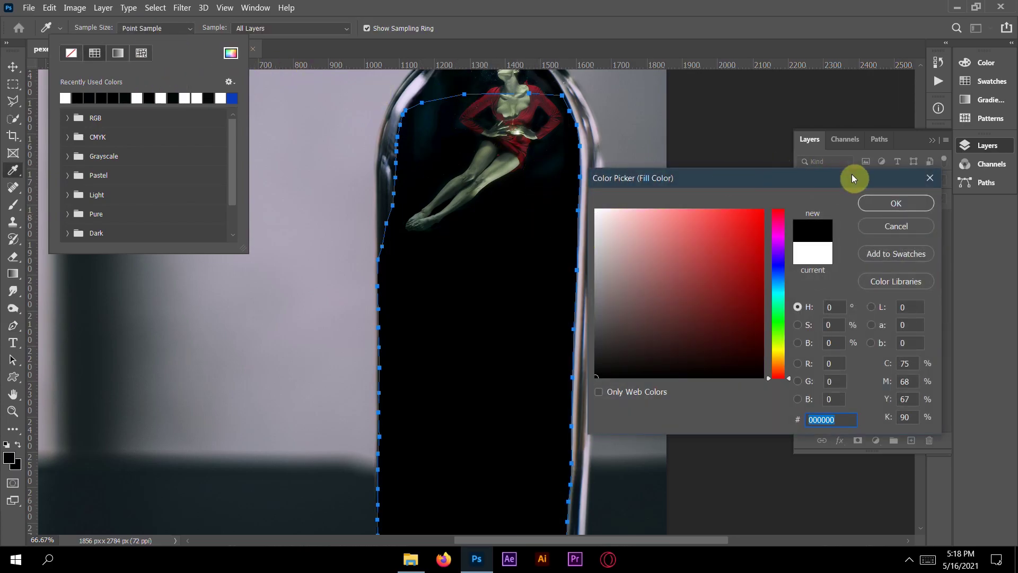
{"action": "left_click", "coordinate": [896, 203]}
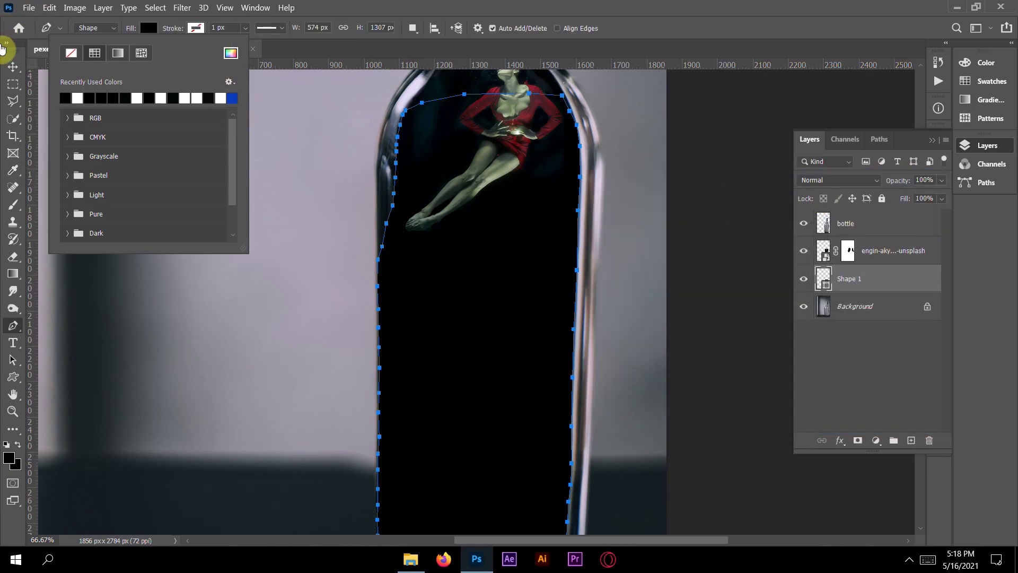
{"action": "left_click", "coordinate": [13, 67]}
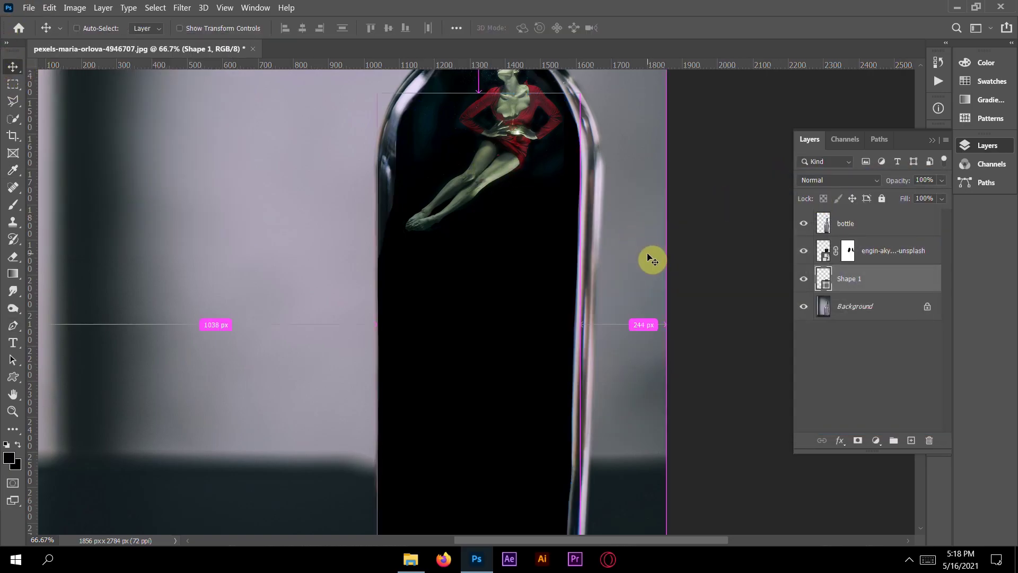
Examine how the black shape fits the bottle's glass edges, both overall and close up
{"action": "key", "text": "ctrl+minus"}
{"action": "key", "text": "ctrl+minus"}
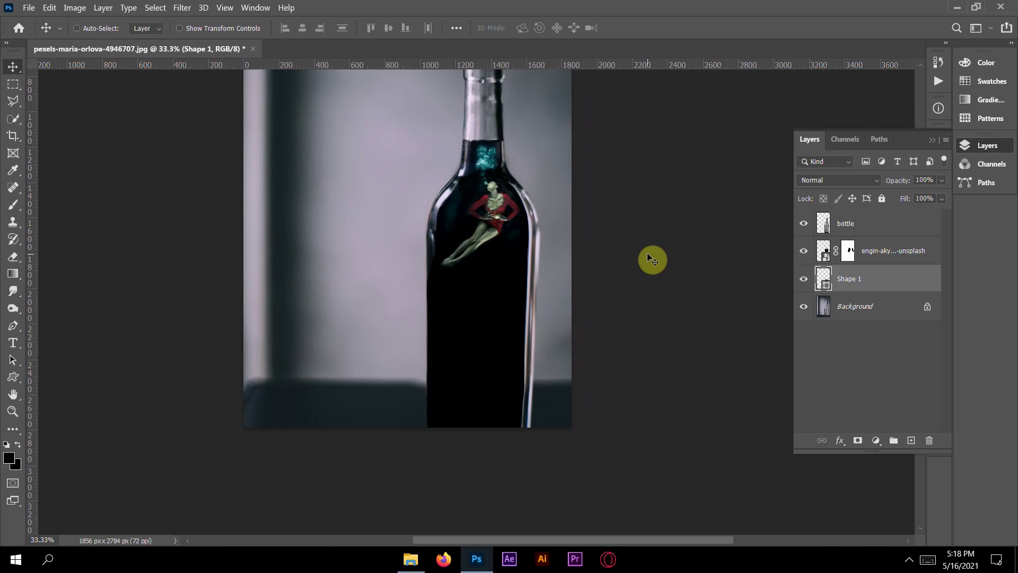
{"action": "key", "text": "ctrl+plus"}
{"action": "key", "text": "ctrl+plus"}
{"action": "key", "text": "ctrl+plus"}
{"action": "key", "text": "ctrl+plus"}
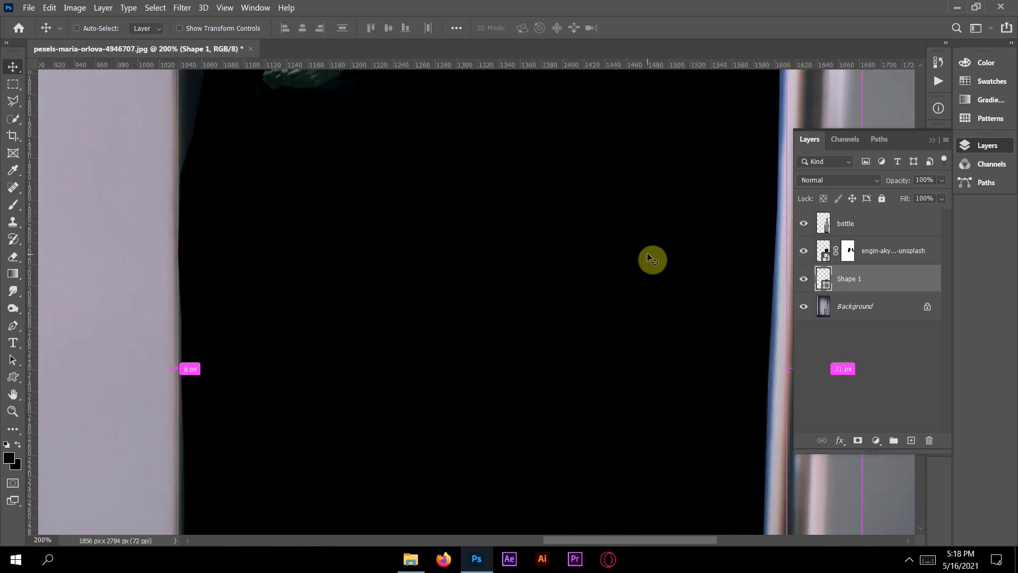
{"action": "key", "text": "ctrl+minus"}
{"action": "key", "text": "ctrl+minus"}
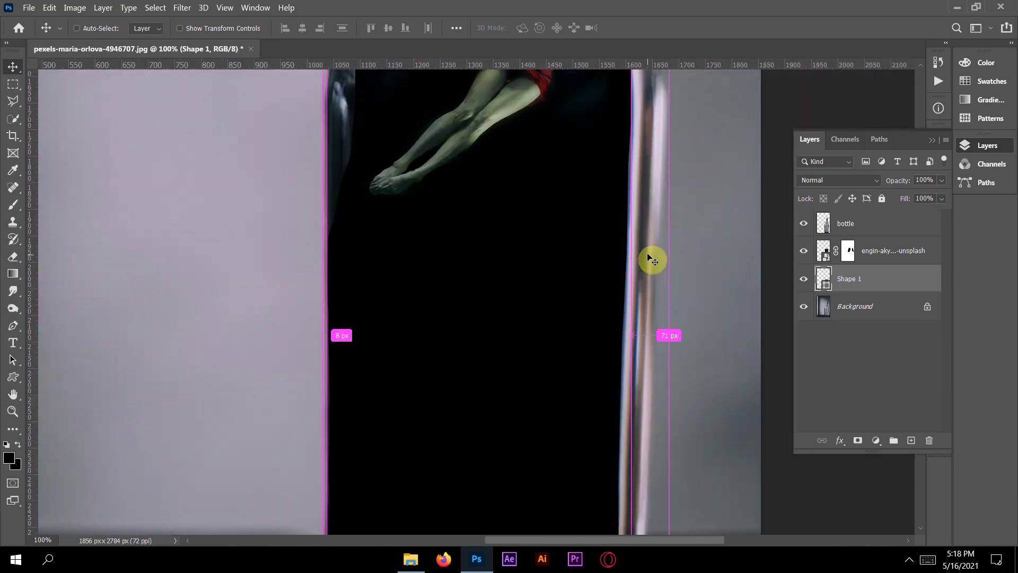
{"action": "key", "text": "ctrl+plus"}
{"action": "key", "text": "ctrl+minus"}
{"action": "key", "text": "ctrl"}
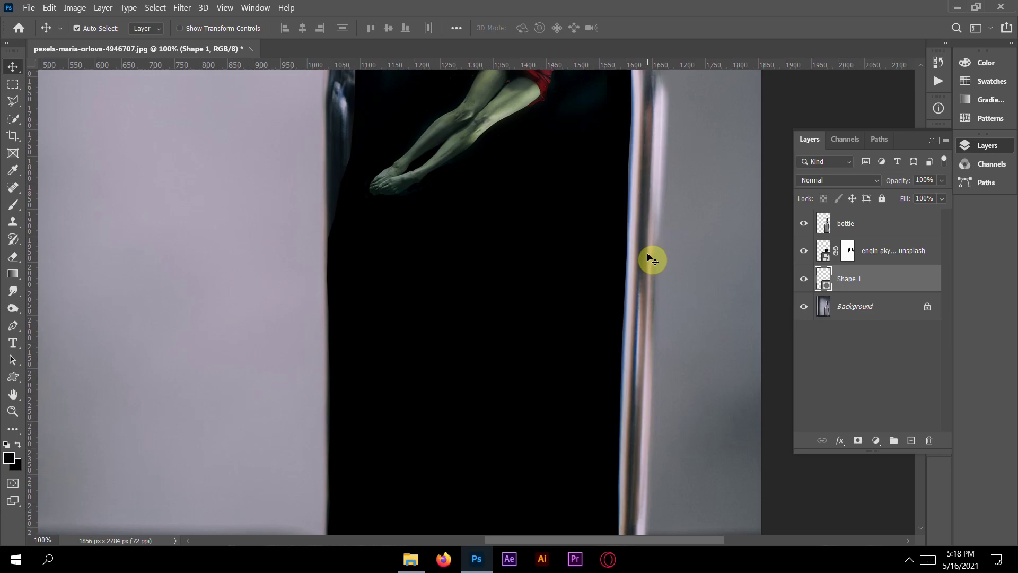
Add a new layer above Shape 1 and brush sampled black over the shape's hard left edge beside the woman's feet
{"action": "left_click_drag", "start_coordinate": [576, 159], "coordinate": [479, 53]}
{"action": "left_click_drag", "start_coordinate": [466, 300], "coordinate": [592, 443]}
{"action": "key", "text": "b"}
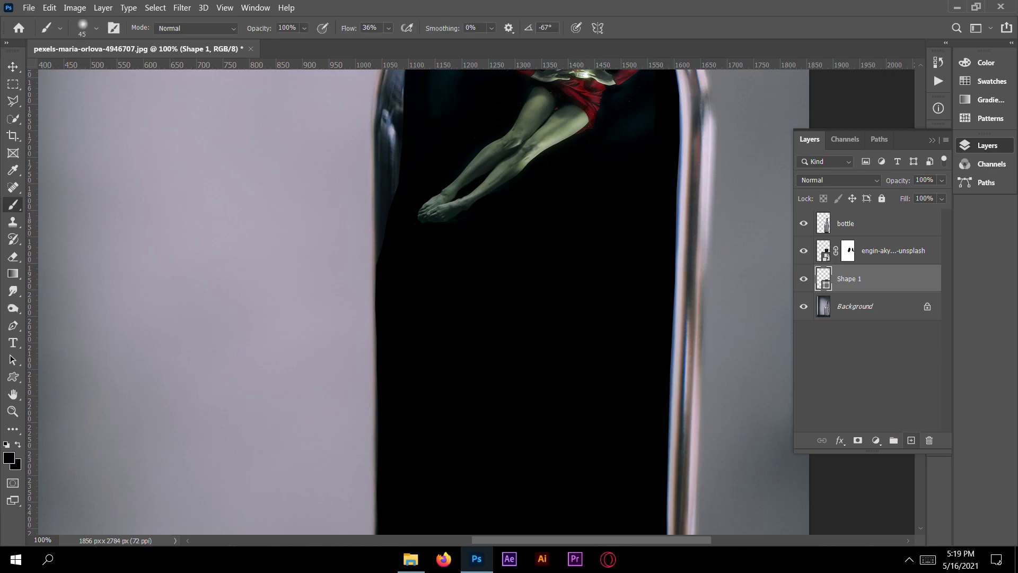
{"action": "left_click", "coordinate": [910, 440]}
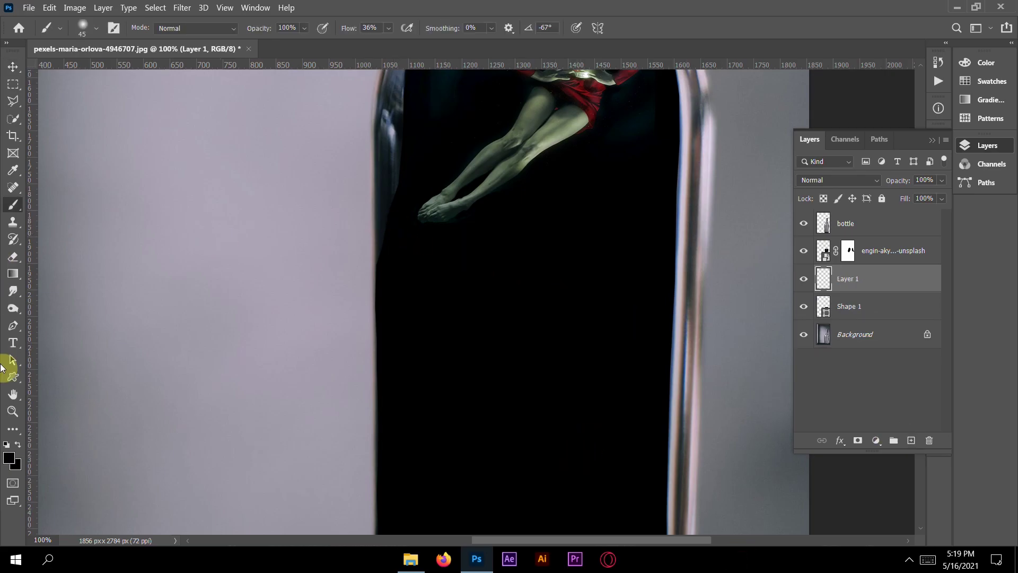
{"action": "left_click", "coordinate": [13, 170]}
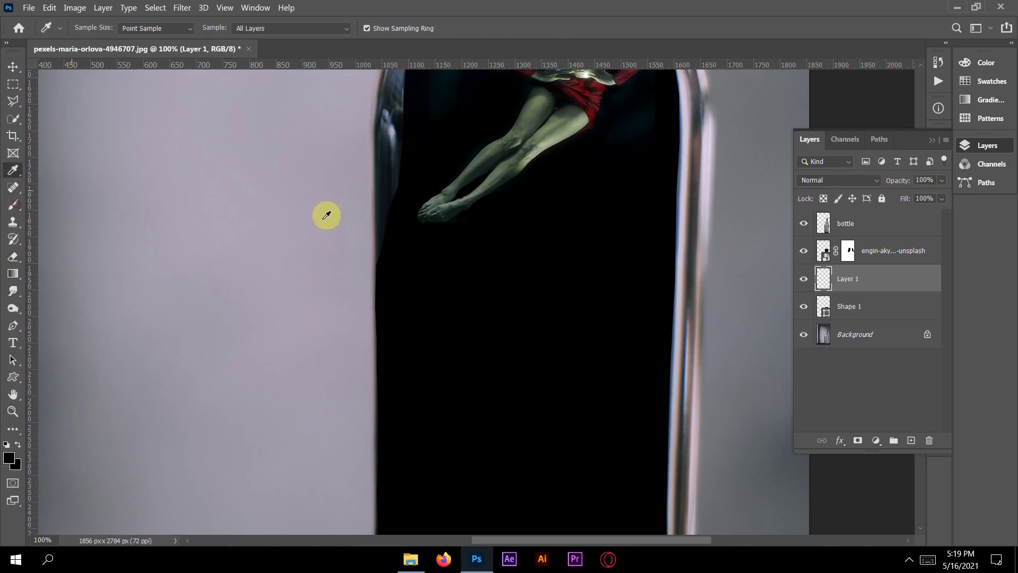
{"action": "left_click", "coordinate": [566, 221]}
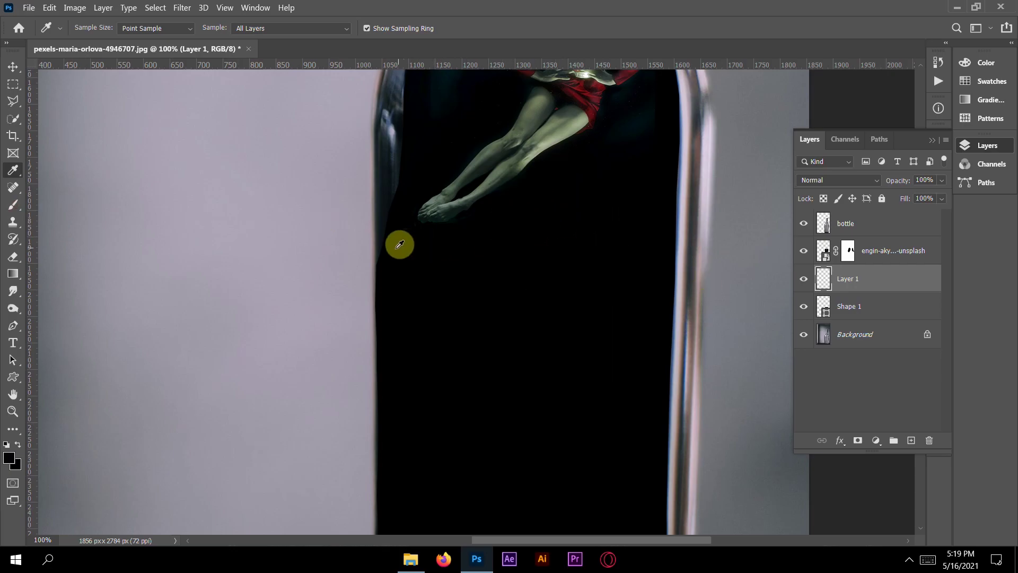
{"action": "key", "text": "b"}
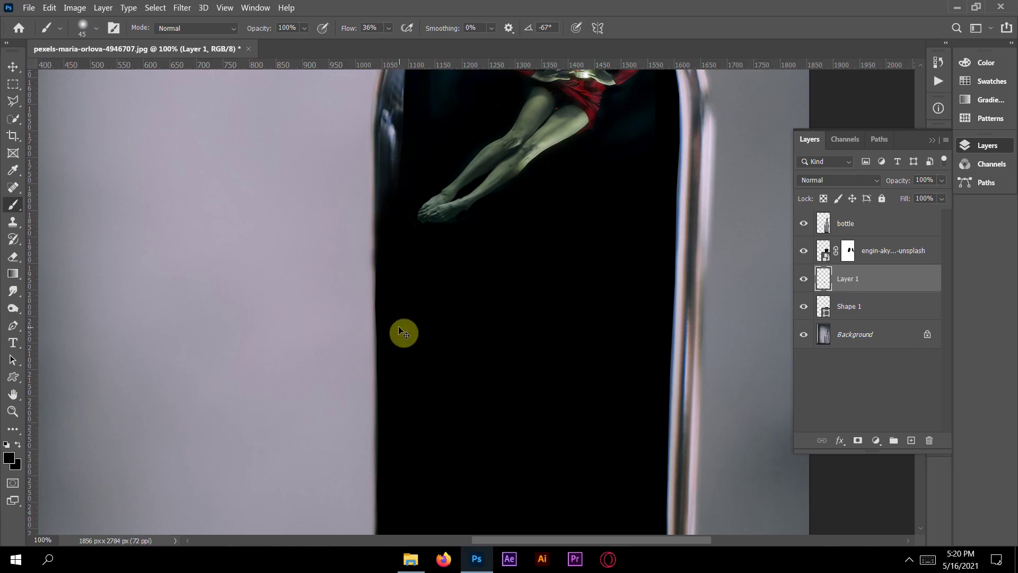
Add a layer mask to Layer 1 and refine the black paint over the glass reflection beside the woman's feet
{"action": "key", "text": "ctrl+plus"}
{"action": "key", "text": "ctrl+plus"}
{"action": "mouse_move", "coordinate": [460, 312]}
{"action": "left_mouse_down"}
{"action": "mouse_move", "coordinate": [457, 378]}
{"action": "mouse_move", "coordinate": [523, 516]}
{"action": "left_mouse_up"}
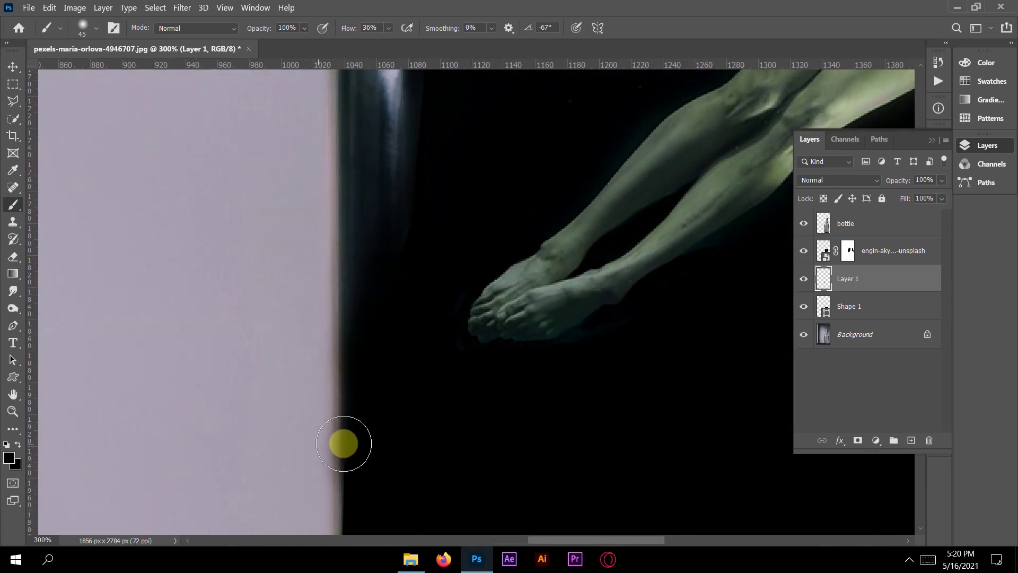
{"action": "left_click", "coordinate": [858, 440]}
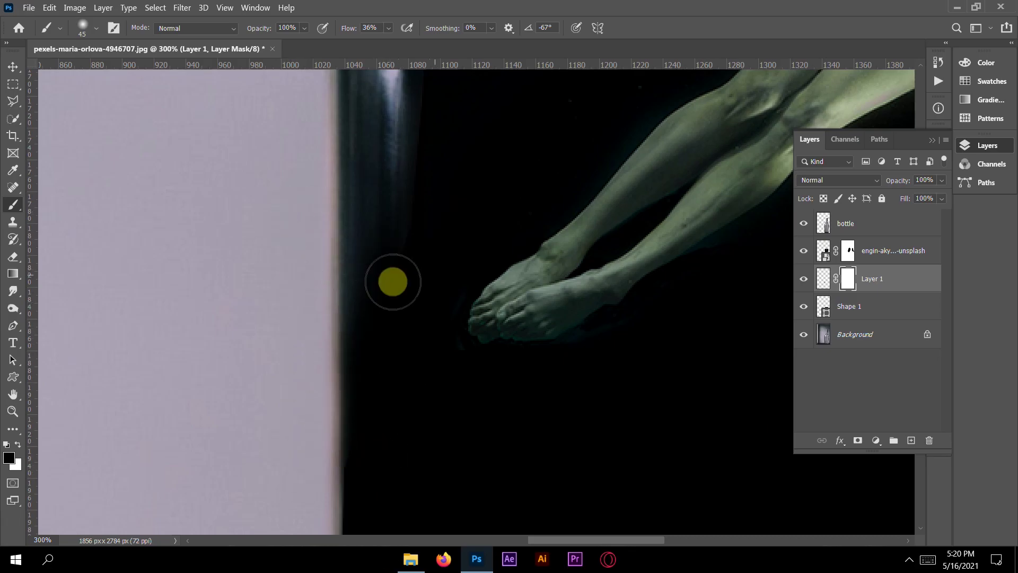
{"action": "key", "text": "x"}
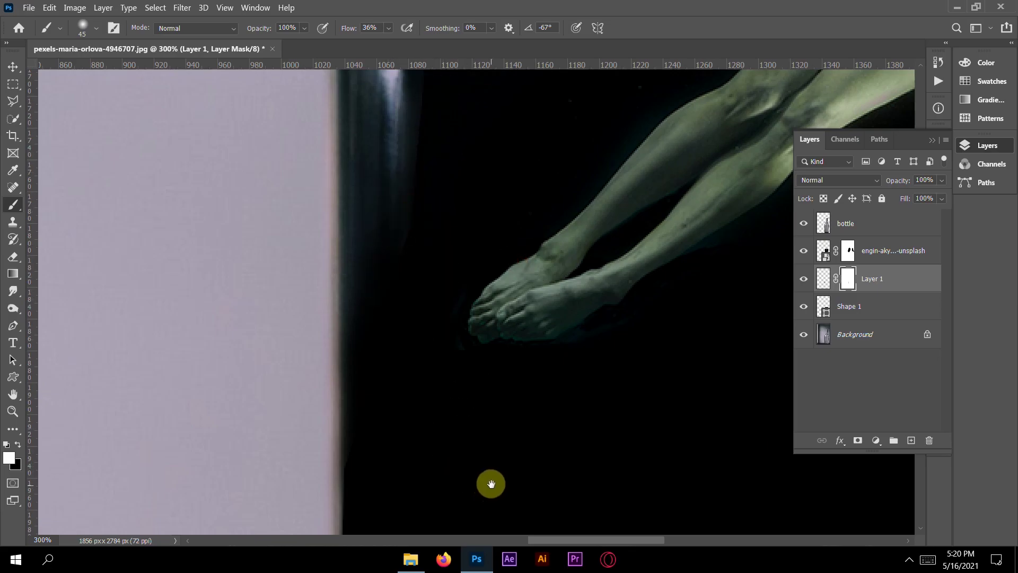
Brush black on Layer 1 along the bottle's inner left glass edge, from beside the woman's feet up to the shoulder
{"action": "left_click_drag", "start_coordinate": [488, 487], "coordinate": [439, 343]}
{"action": "scroll", "coordinate": [529, 366], "scroll_direction": "up", "scroll_amount": 6}
{"action": "left_click", "coordinate": [823, 280]}
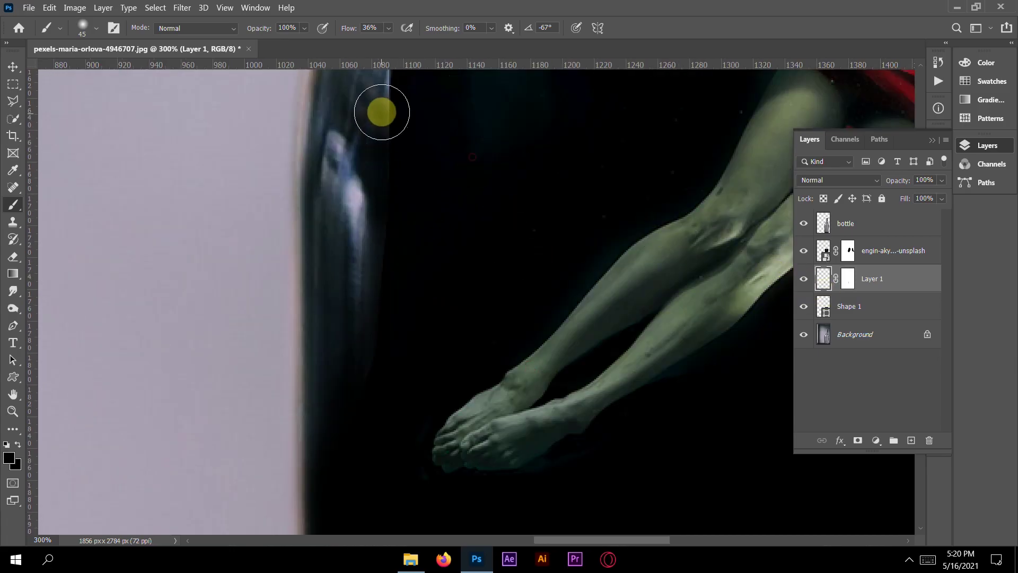
{"action": "scroll", "coordinate": [380, 265], "scroll_direction": "up", "scroll_amount": 5}
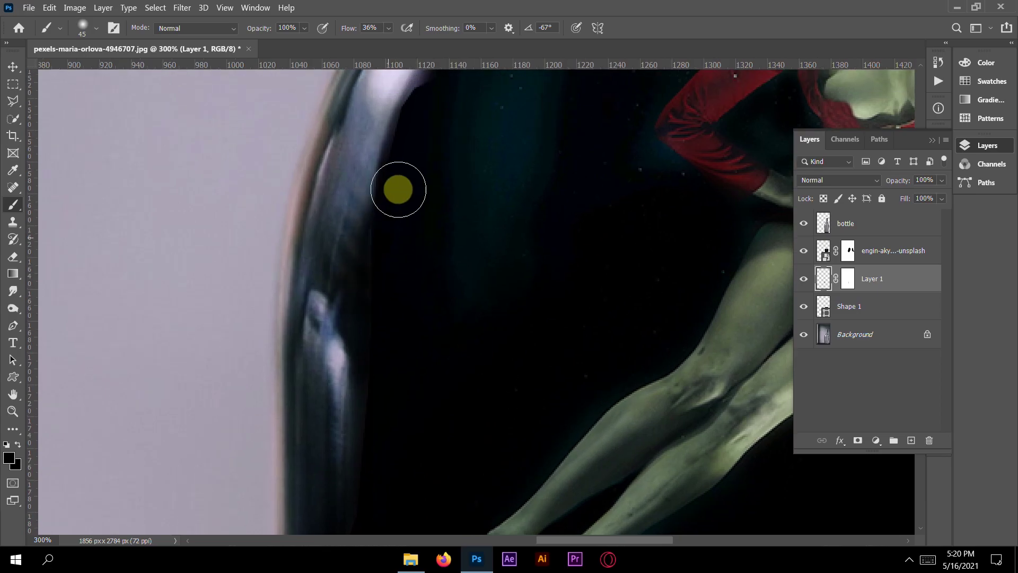
{"action": "left_click_drag", "start_coordinate": [433, 256], "coordinate": [428, 325]}
{"action": "left_click_drag", "start_coordinate": [401, 184], "coordinate": [445, 107]}
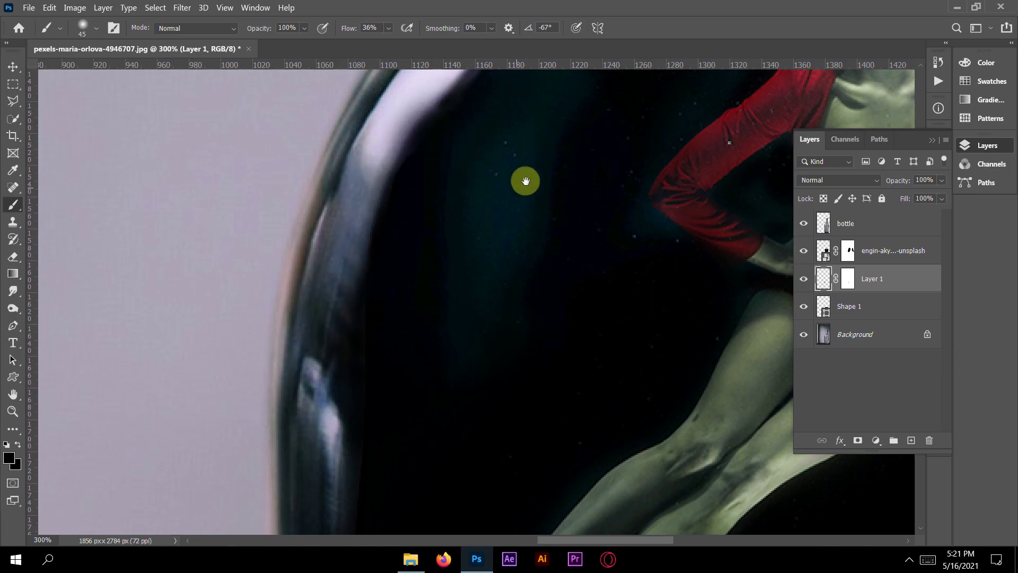
{"action": "left_click_drag", "start_coordinate": [523, 183], "coordinate": [508, 318]}
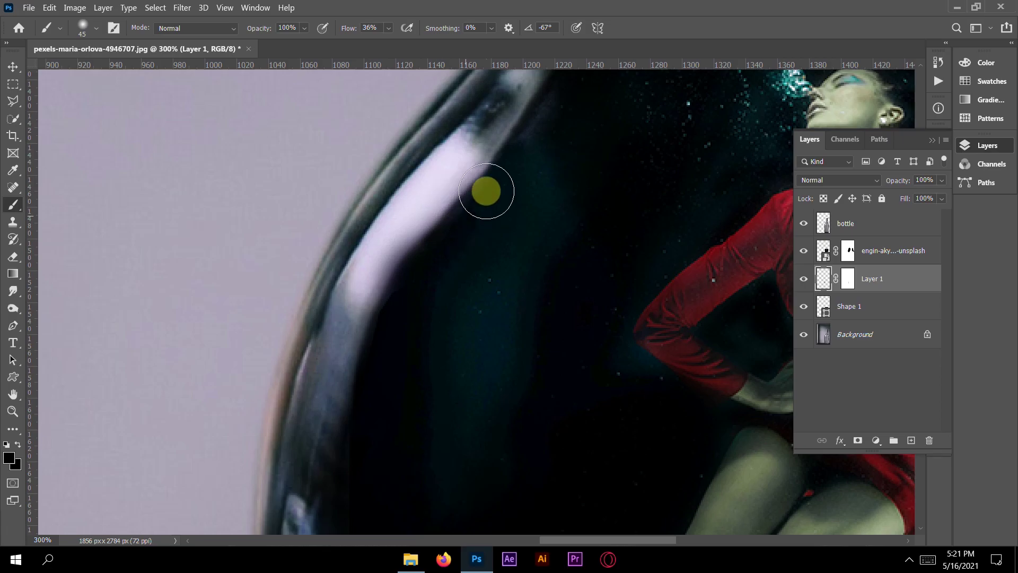
{"action": "left_click_drag", "start_coordinate": [573, 129], "coordinate": [495, 291]}
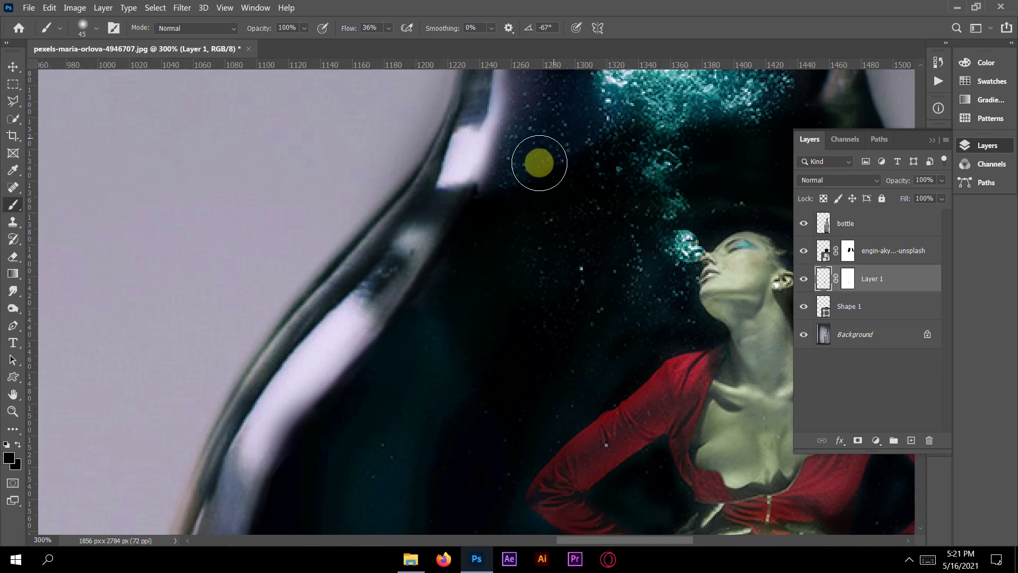
{"action": "left_click_drag", "start_coordinate": [511, 239], "coordinate": [468, 358]}
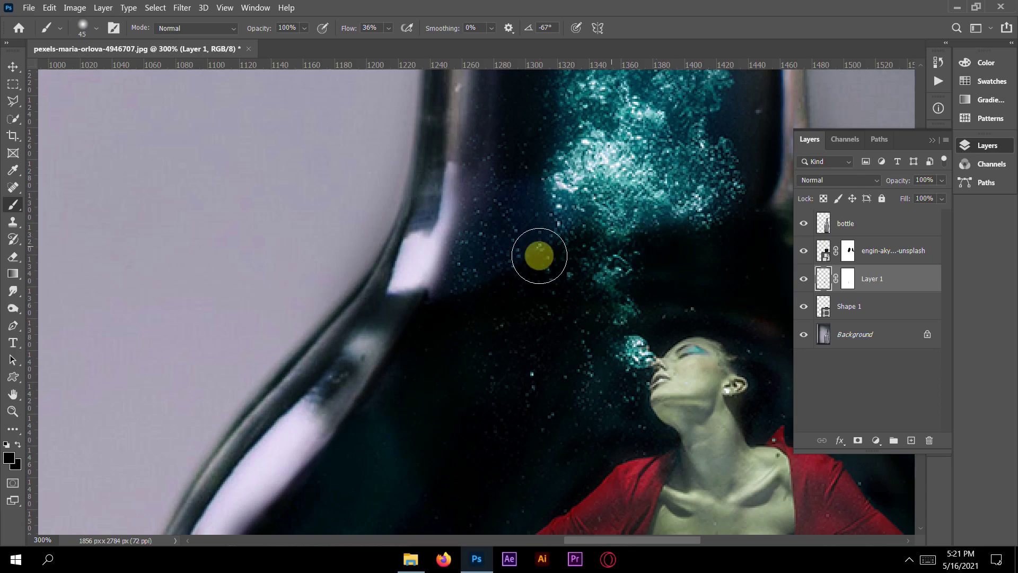
Sample the dark water color near the bottle's left shoulder and brush it on Layer 1 along the inner glass edge
{"action": "left_click", "coordinate": [12, 177]}
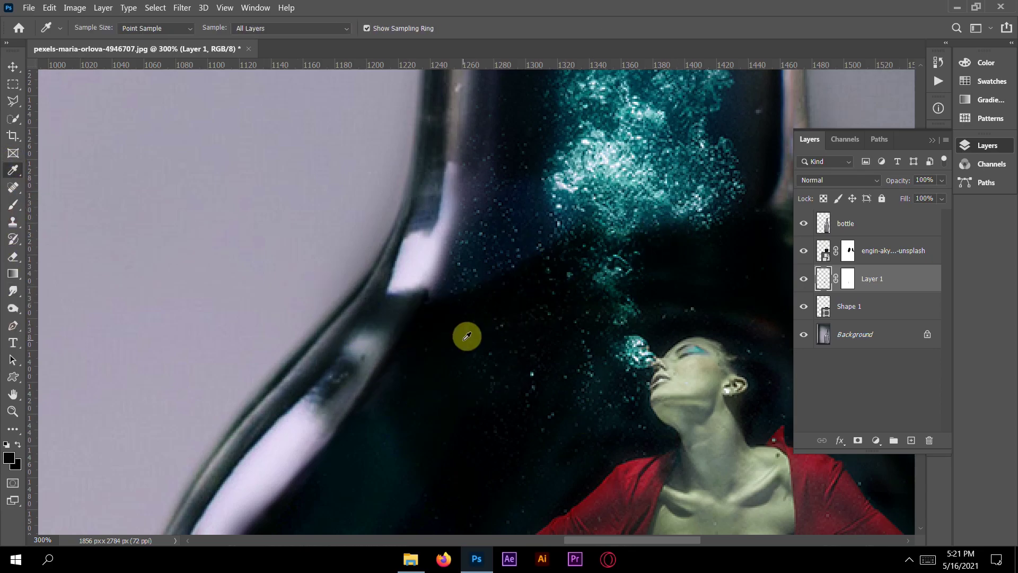
{"action": "left_click", "coordinate": [13, 204]}
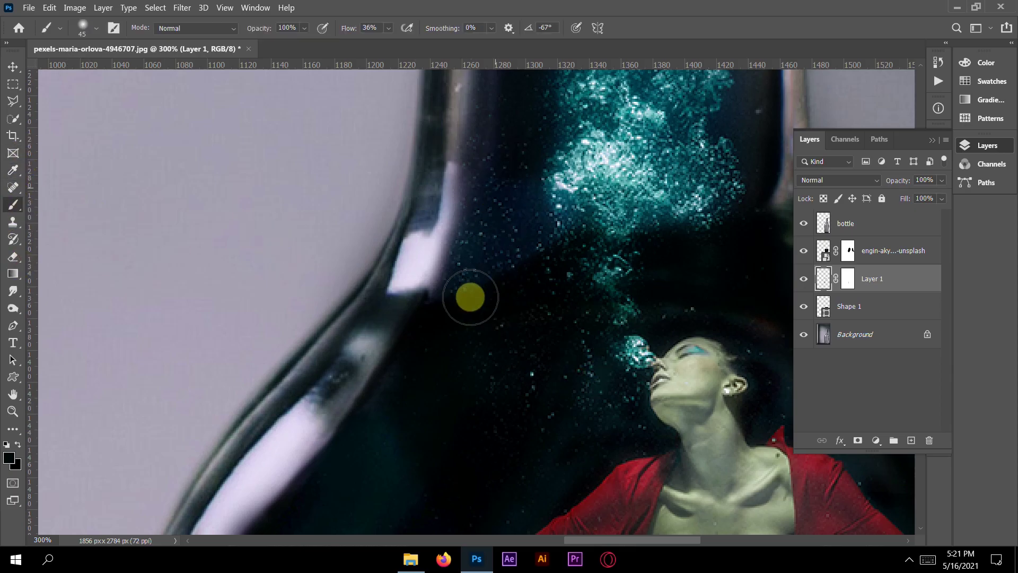
{"action": "left_click_drag", "start_coordinate": [603, 148], "coordinate": [581, 112]}
{"action": "left_click_drag", "start_coordinate": [480, 396], "coordinate": [479, 270]}
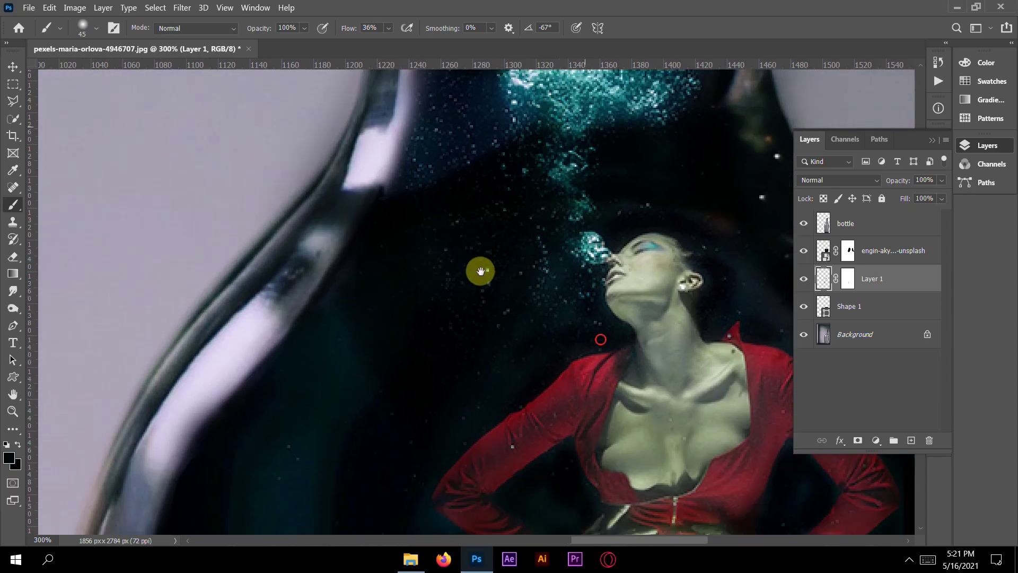
{"action": "mouse_move", "coordinate": [318, 408]}
{"action": "left_mouse_down"}
{"action": "mouse_move", "coordinate": [398, 208]}
{"action": "mouse_move", "coordinate": [400, 270]}
{"action": "left_mouse_up"}
{"action": "left_click_drag", "start_coordinate": [467, 90], "coordinate": [489, 136]}
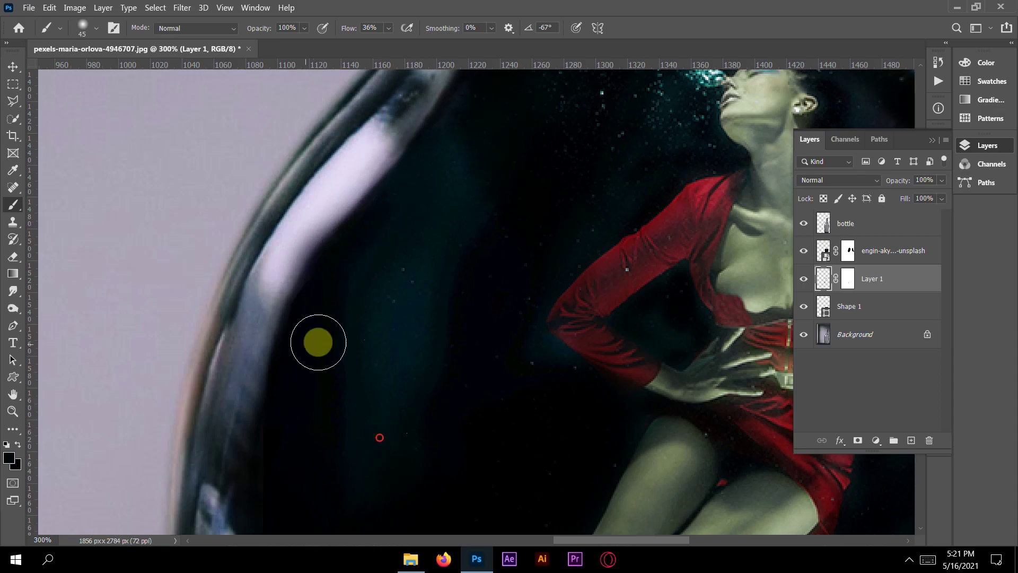
{"action": "left_click_drag", "start_coordinate": [416, 231], "coordinate": [457, 107]}
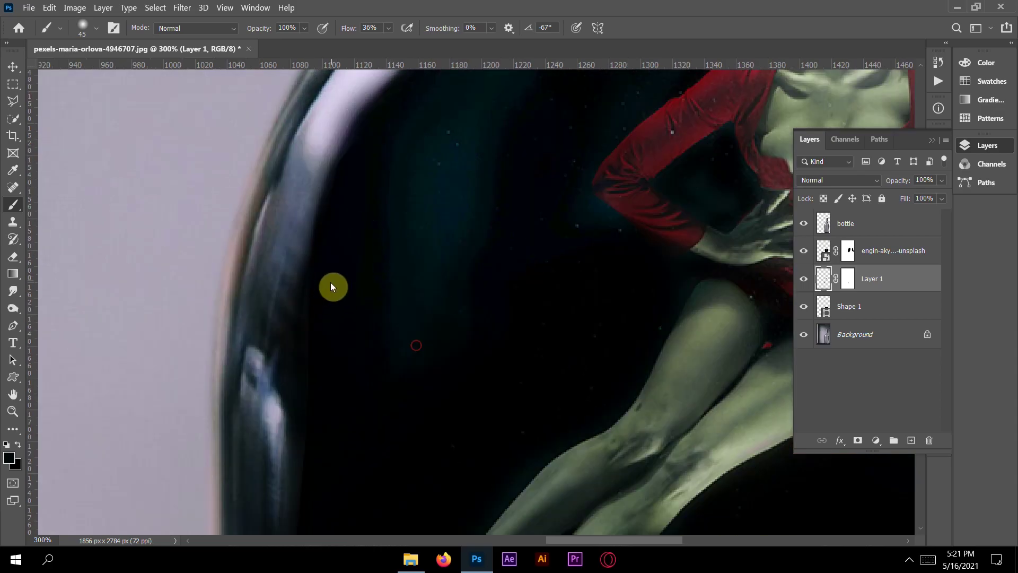
{"action": "mouse_move", "coordinate": [387, 345]}
{"action": "left_mouse_down"}
{"action": "mouse_move", "coordinate": [413, 180]}
{"action": "mouse_move", "coordinate": [380, 486]}
{"action": "mouse_move", "coordinate": [371, 466]}
{"action": "left_mouse_up"}
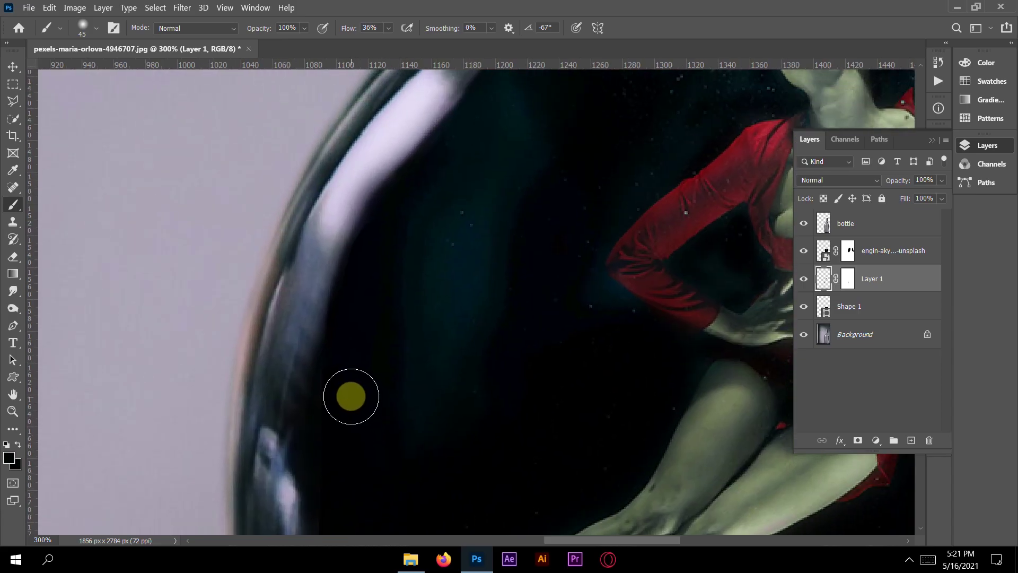
{"action": "scroll", "coordinate": [395, 339], "scroll_direction": "up", "scroll_amount": 5}
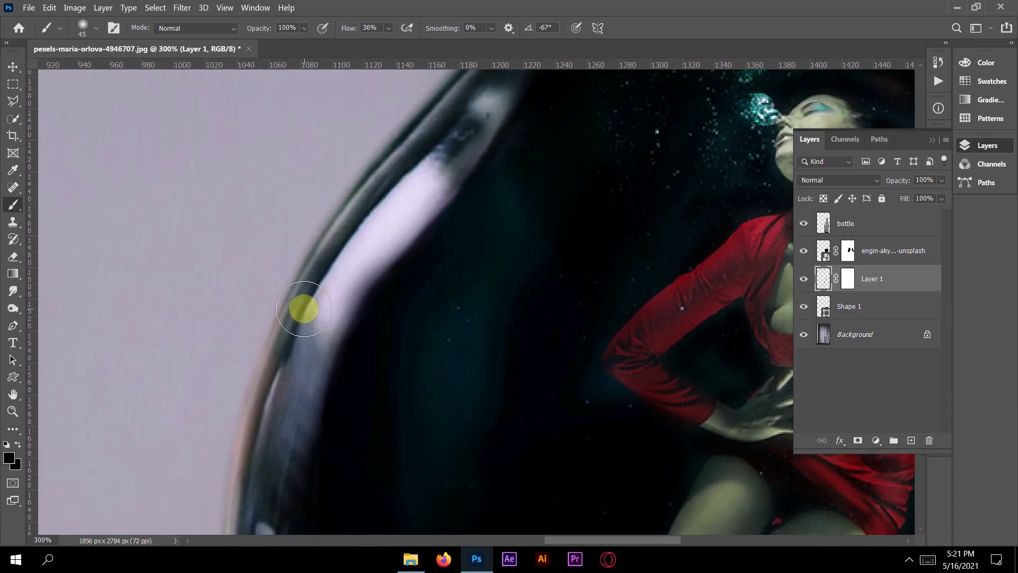
Reduce the brush to 15 px and paint white on Layer 1 over the bright reflection on the bottle's left shoulder
{"action": "key", "text": "bracketleft"}
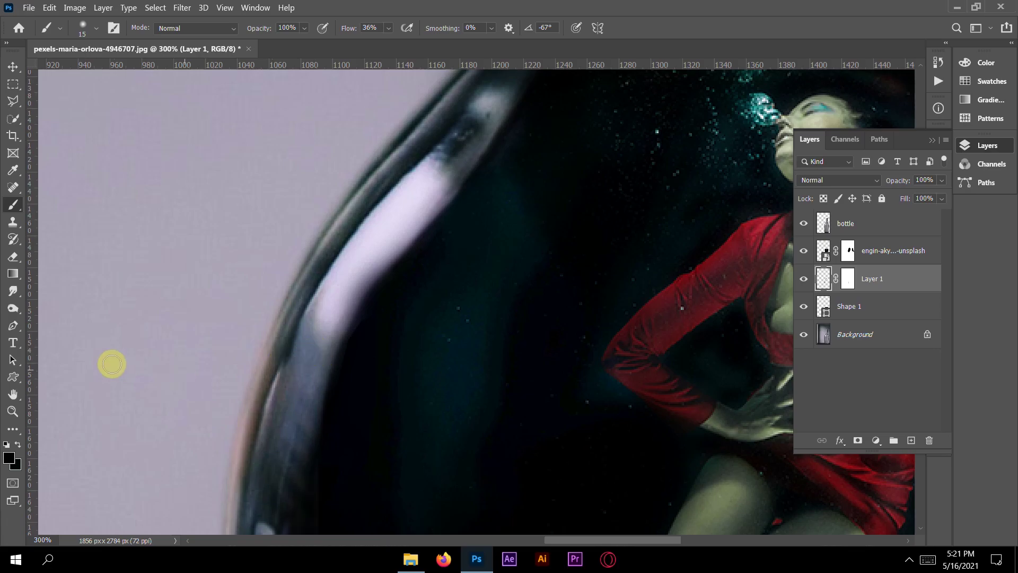
{"action": "left_click", "coordinate": [9, 457]}
{"action": "left_click_drag", "start_coordinate": [613, 343], "coordinate": [594, 206]}
{"action": "left_click", "coordinate": [895, 203]}
{"action": "key", "text": "b"}
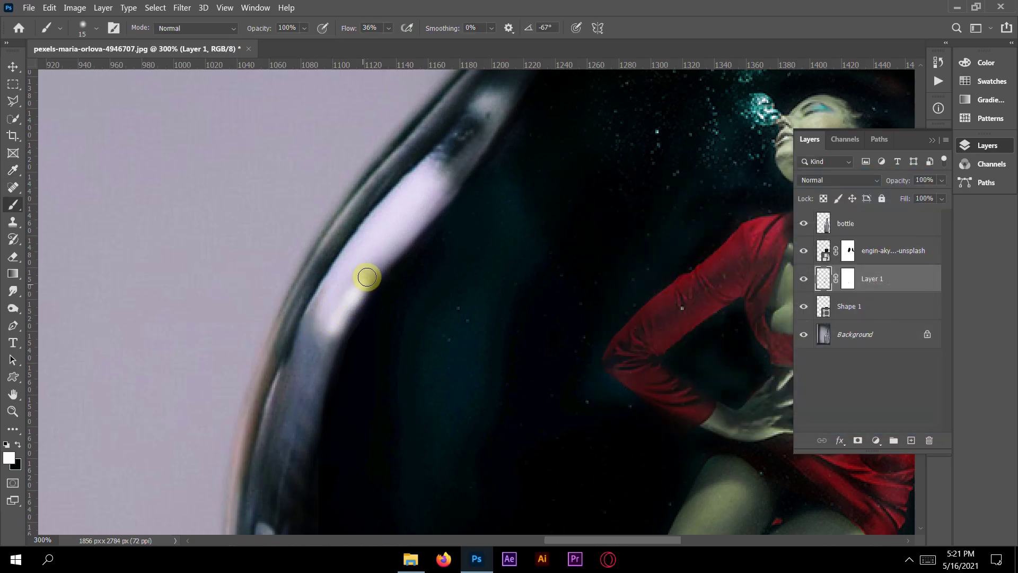
Refine Layer 1's mask over the lower edge of the left shoulder reflection, using white and black
{"action": "left_click", "coordinate": [847, 280]}
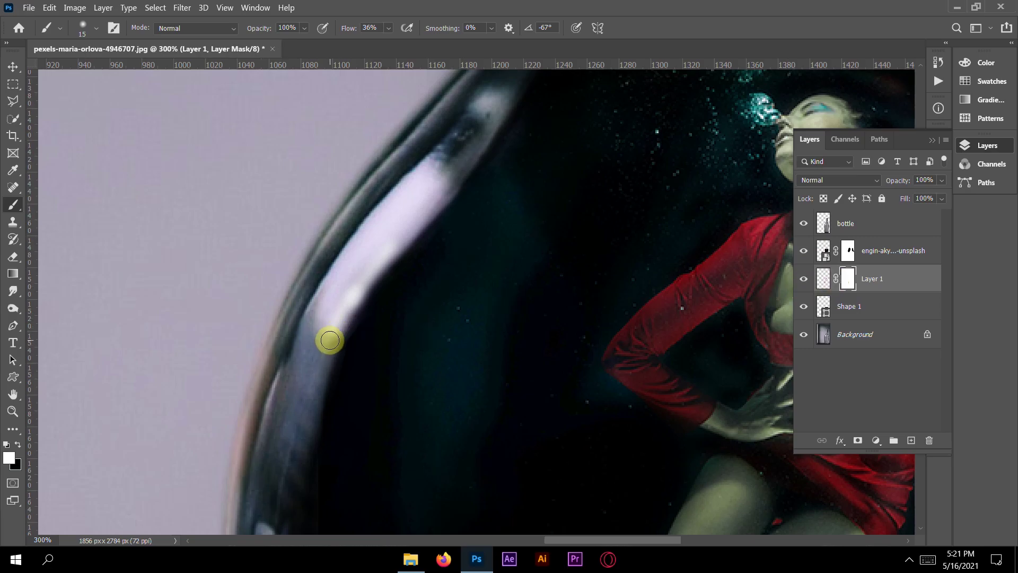
{"action": "left_click_drag", "start_coordinate": [332, 346], "coordinate": [328, 339]}
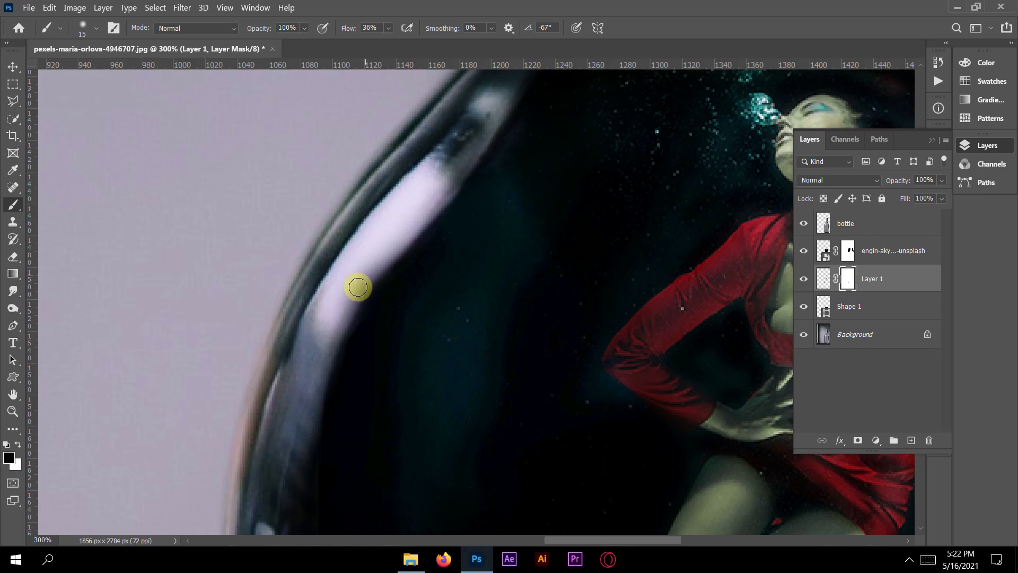
{"action": "left_click_drag", "start_coordinate": [420, 409], "coordinate": [356, 292]}
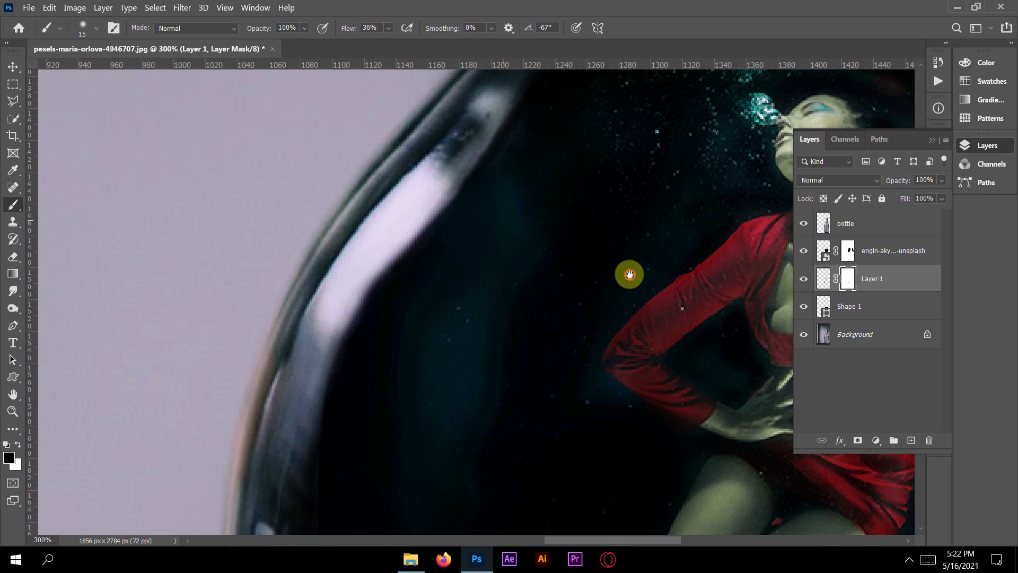
Sample black from the bottle interior and brush it on Layer 1 along the right glass edge beside the woman's arm
{"action": "left_click_drag", "start_coordinate": [618, 279], "coordinate": [579, 374]}
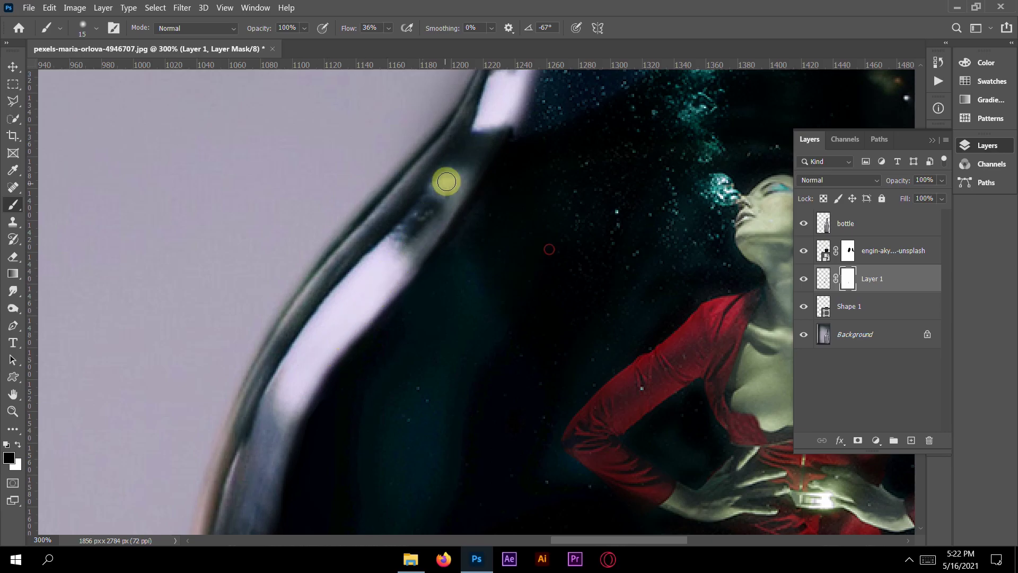
{"action": "left_click_drag", "start_coordinate": [532, 150], "coordinate": [422, 420]}
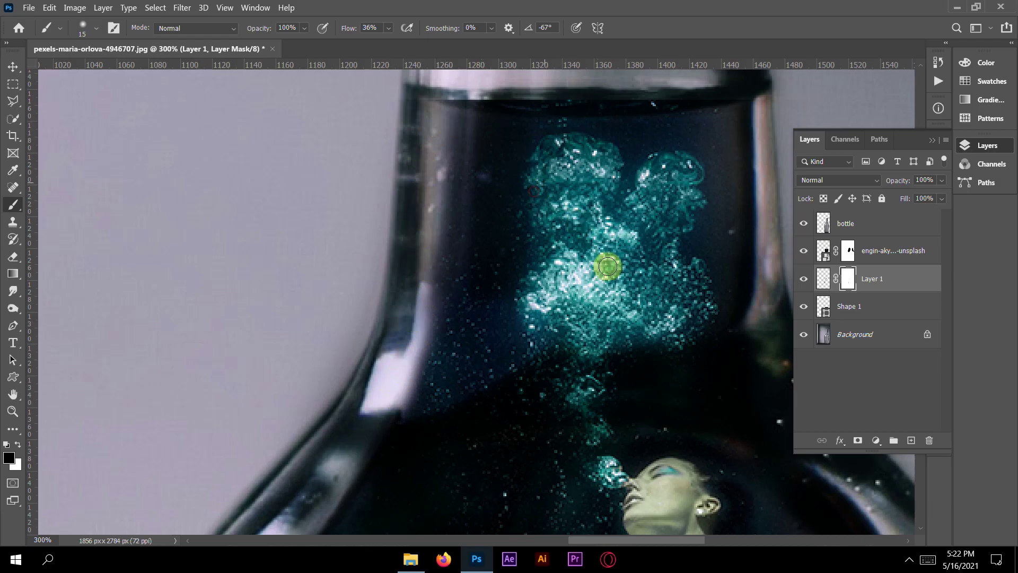
{"action": "left_click_drag", "start_coordinate": [682, 297], "coordinate": [670, 114]}
{"action": "mouse_move", "coordinate": [636, 375]}
{"action": "left_mouse_down"}
{"action": "mouse_move", "coordinate": [695, 409]}
{"action": "mouse_move", "coordinate": [688, 363]}
{"action": "mouse_move", "coordinate": [666, 334]}
{"action": "left_mouse_up"}
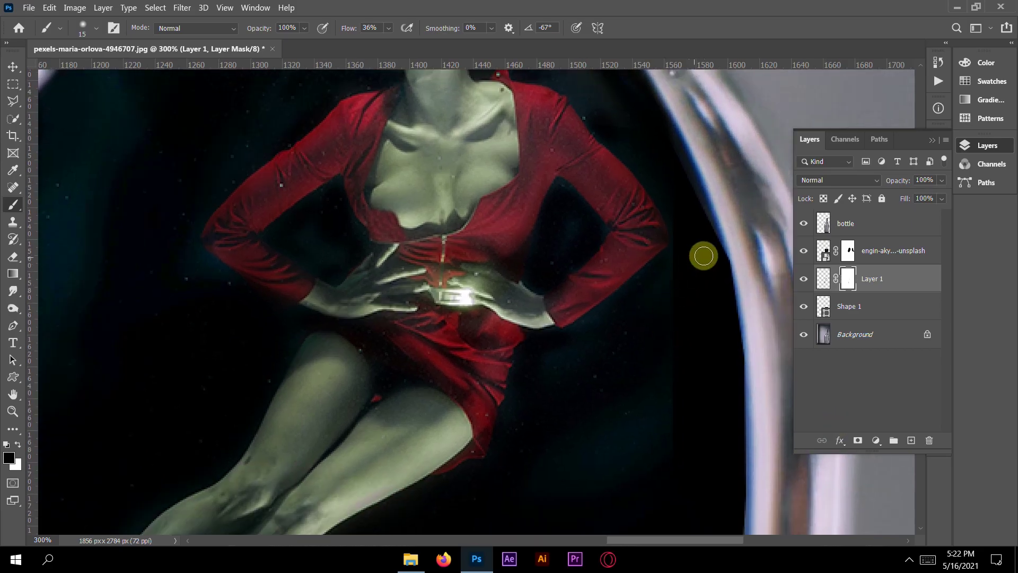
{"action": "left_click_drag", "start_coordinate": [657, 222], "coordinate": [638, 348]}
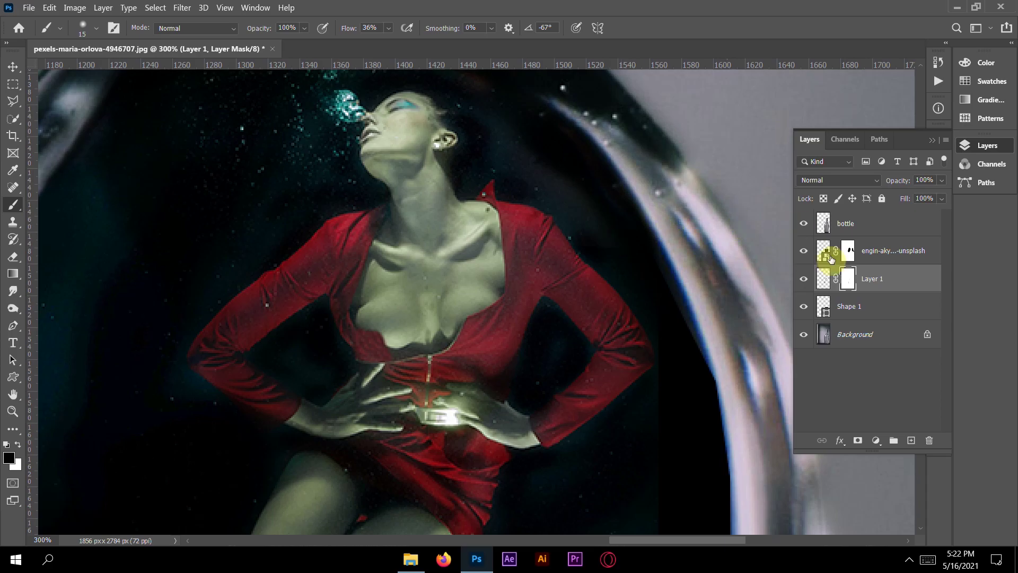
{"action": "left_click", "coordinate": [821, 283]}
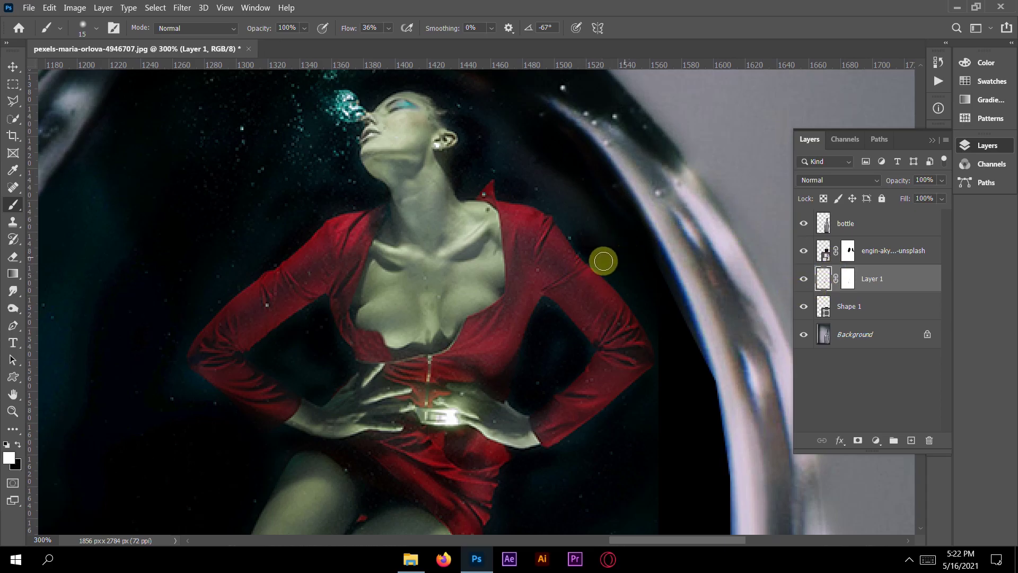
{"action": "left_click", "coordinate": [21, 445]}
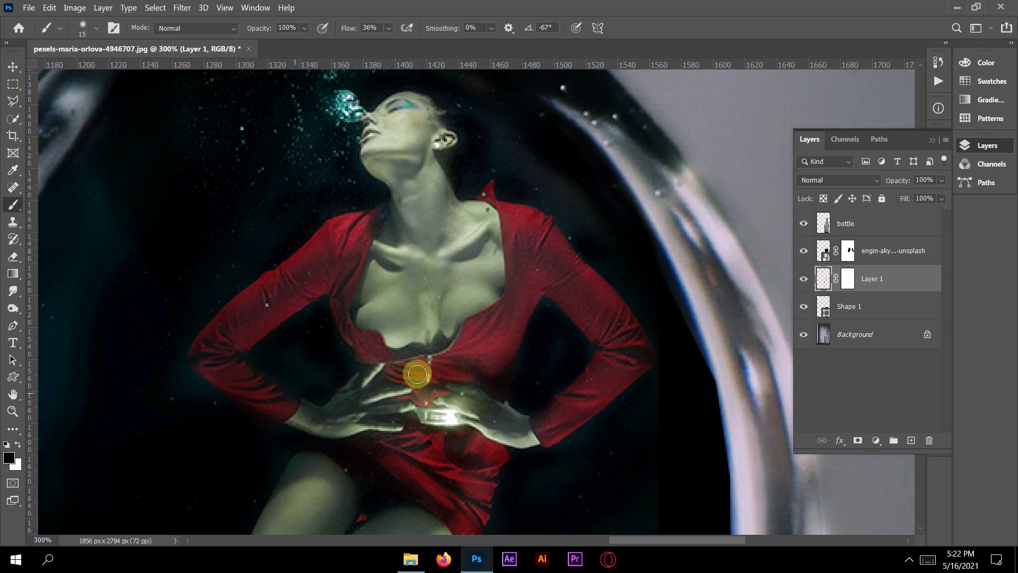
{"action": "left_click", "coordinate": [15, 180]}
{"action": "left_click", "coordinate": [669, 331]}
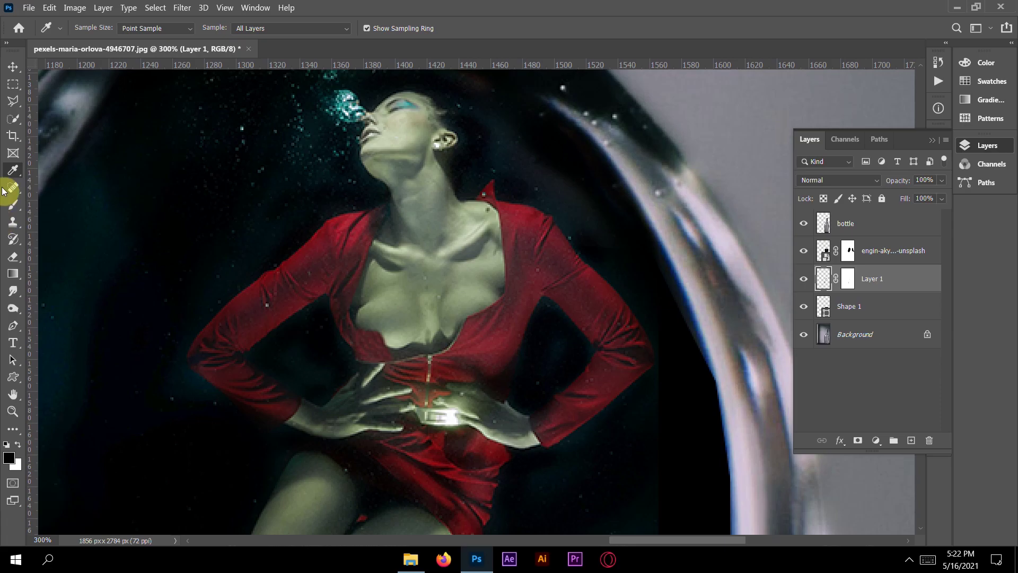
{"action": "left_click", "coordinate": [15, 204]}
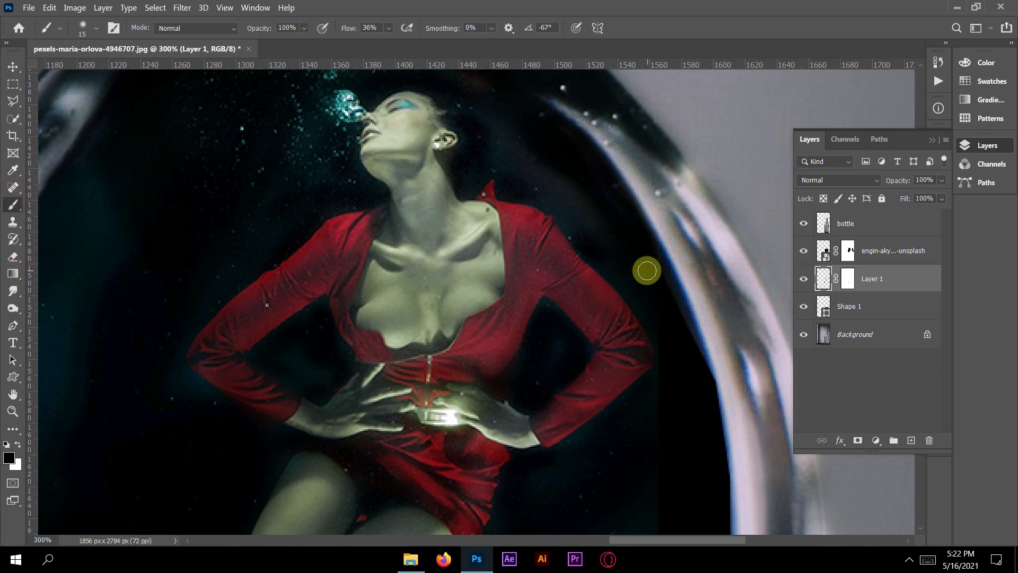
{"action": "left_click_drag", "start_coordinate": [669, 288], "coordinate": [698, 350]}
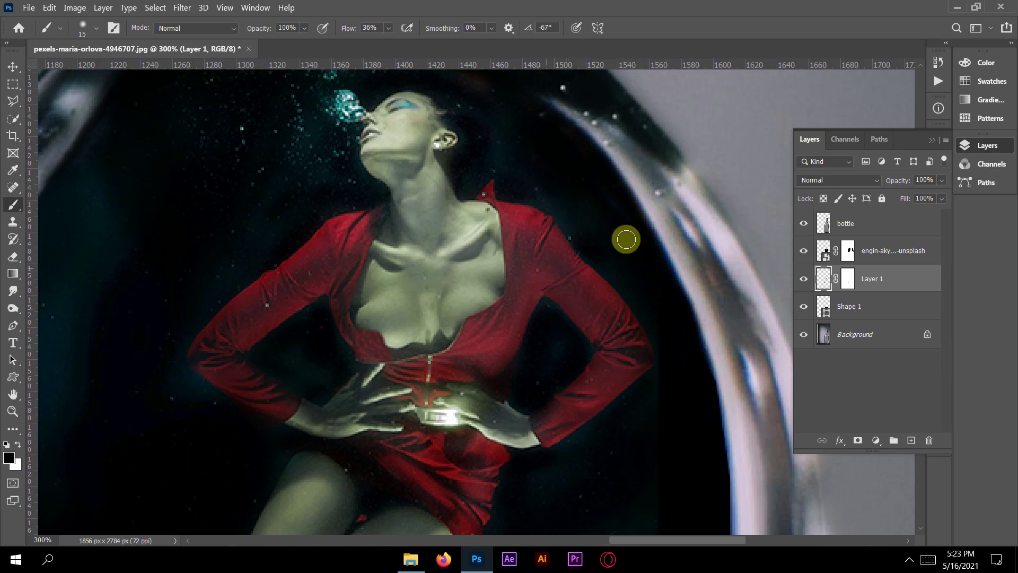
Refine Layer 1's mask with white and black along the right glass reflection beside the woman's legs
{"action": "left_click_drag", "start_coordinate": [679, 440], "coordinate": [582, 52]}
{"action": "scroll", "coordinate": [560, 203], "scroll_direction": "down", "scroll_amount": 4}
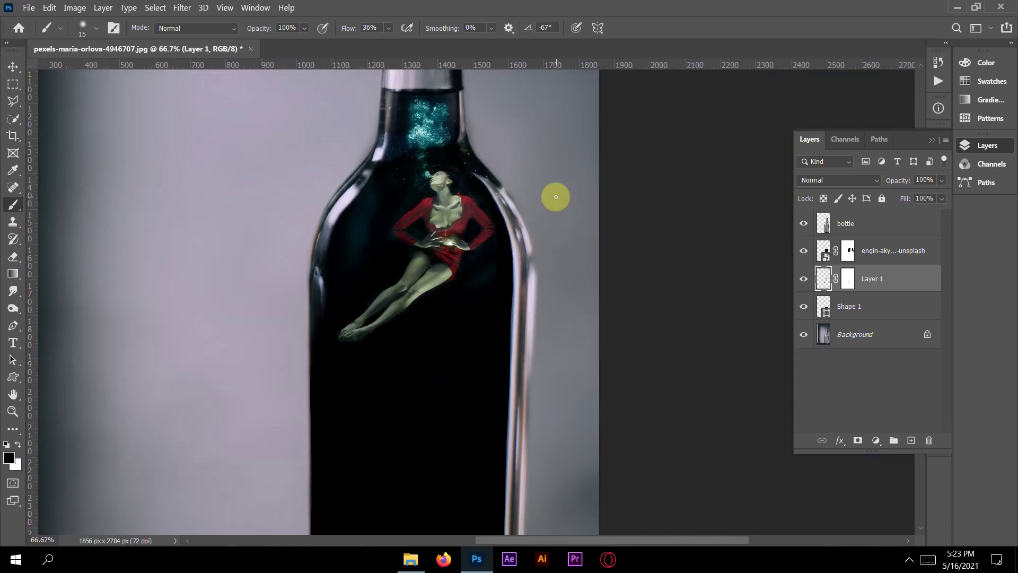
{"action": "scroll", "coordinate": [556, 197], "scroll_direction": "up", "scroll_amount": 4}
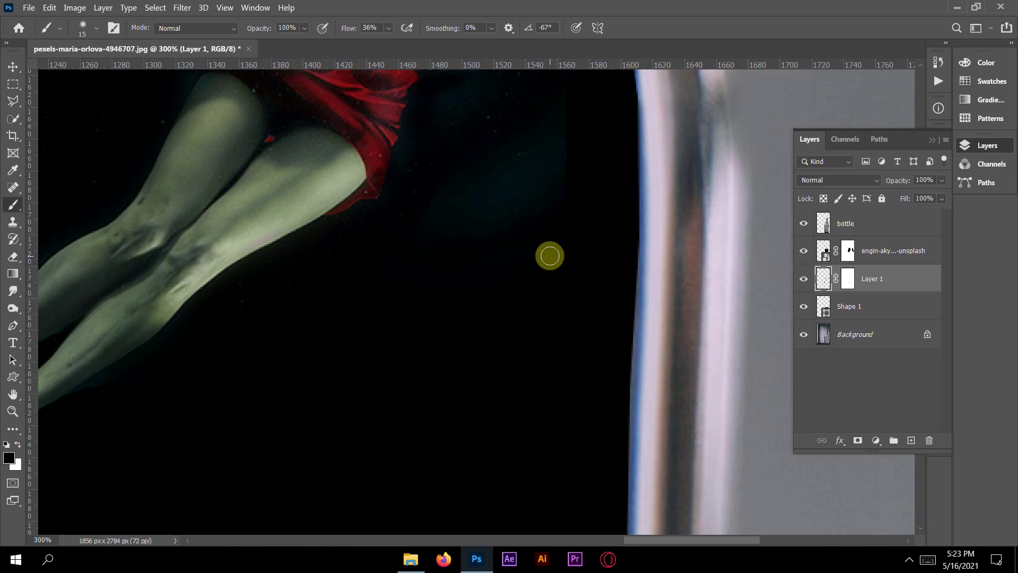
{"action": "left_click", "coordinate": [851, 287]}
{"action": "key", "text": "x"}
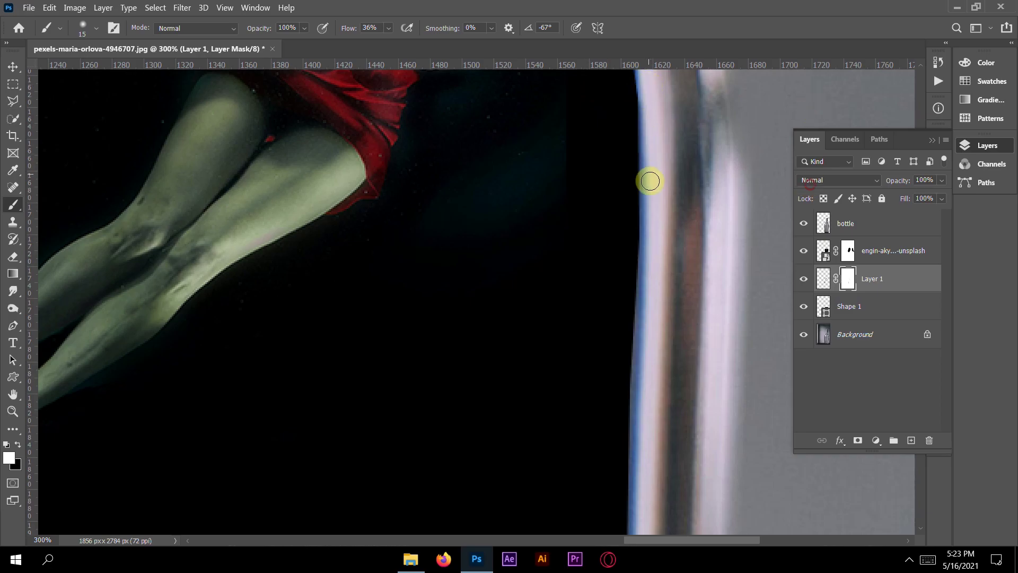
{"action": "mouse_move", "coordinate": [597, 152]}
{"action": "left_mouse_down"}
{"action": "mouse_move", "coordinate": [619, 275]}
{"action": "mouse_move", "coordinate": [655, 234]}
{"action": "left_mouse_up"}
{"action": "key", "text": "x"}
{"action": "left_click_drag", "start_coordinate": [658, 288], "coordinate": [661, 329]}
{"action": "mouse_move", "coordinate": [560, 321]}
{"action": "left_mouse_down"}
{"action": "mouse_move", "coordinate": [565, 281]}
{"action": "mouse_move", "coordinate": [408, 256]}
{"action": "mouse_move", "coordinate": [404, 302]}
{"action": "mouse_move", "coordinate": [416, 319]}
{"action": "mouse_move", "coordinate": [397, 106]}
{"action": "mouse_move", "coordinate": [366, 276]}
{"action": "mouse_move", "coordinate": [396, 313]}
{"action": "mouse_move", "coordinate": [371, 380]}
{"action": "mouse_move", "coordinate": [497, 392]}
{"action": "mouse_move", "coordinate": [521, 411]}
{"action": "left_mouse_up"}
Stamp all visible layers into a new merged layer above the bottle layer
{"action": "key", "text": "ctrl+minus"}
{"action": "key", "text": "ctrl+minus"}
{"action": "key", "text": "ctrl+minus"}
{"action": "key", "text": "ctrl+minus"}
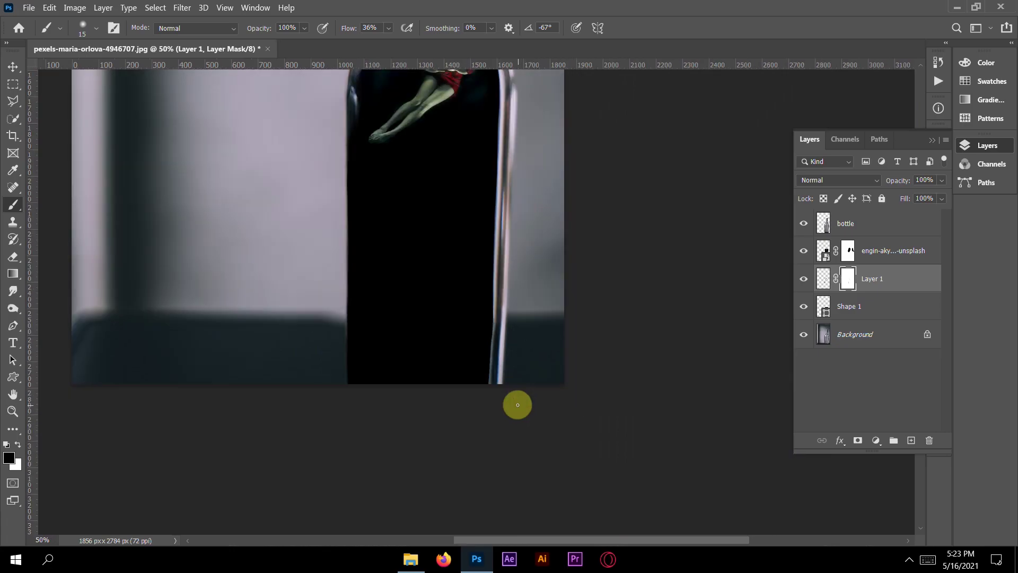
{"action": "left_click_drag", "start_coordinate": [431, 227], "coordinate": [441, 462]}
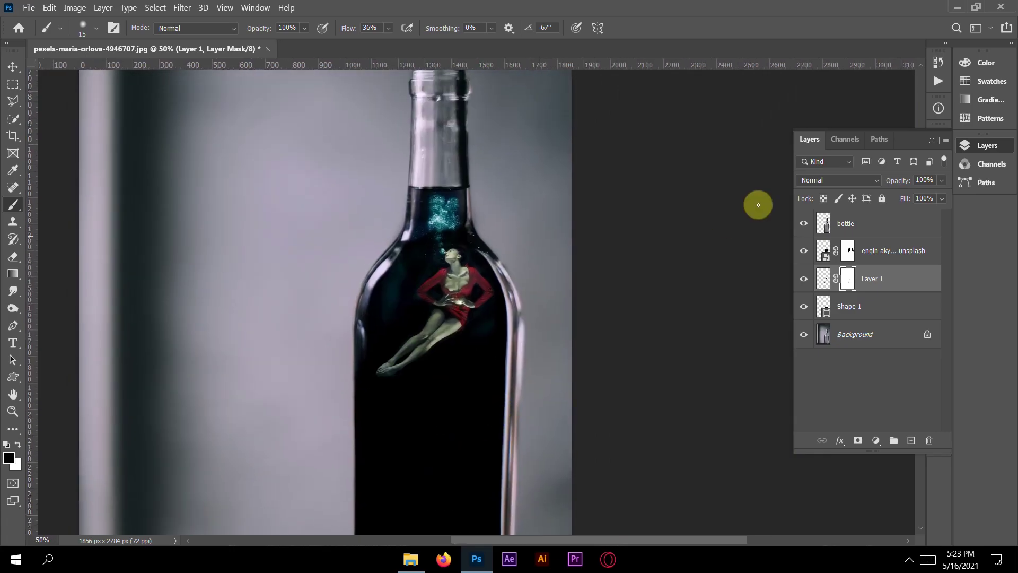
{"action": "left_click", "coordinate": [880, 227]}
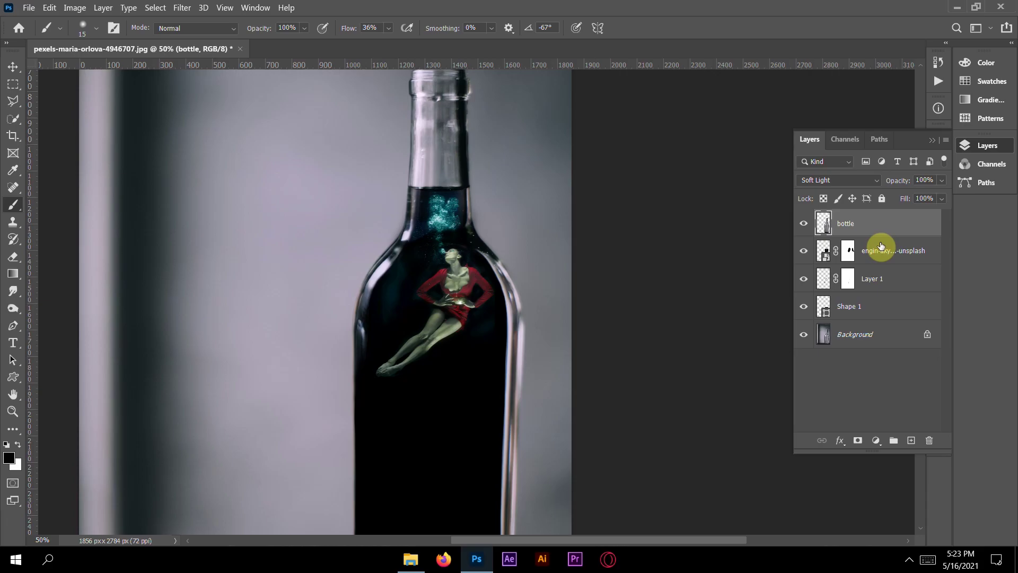
{"action": "key", "text": "ctrl+shift+alt+e"}
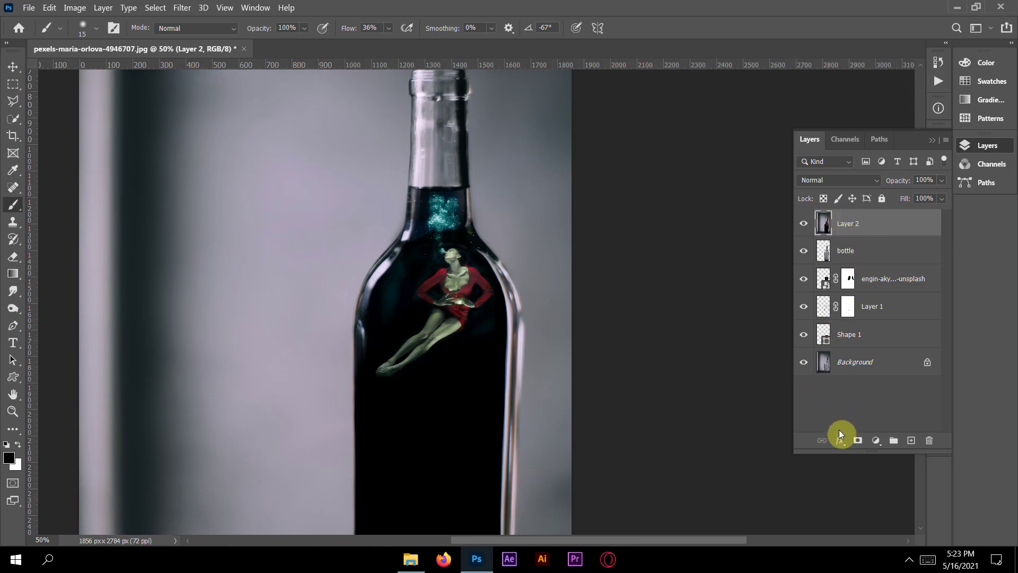
Add a Color Balance adjustment above Layer 2 with midtones set to Cyan-Red -20, Magenta-Green -13 and Yellow-Blue +4
{"action": "left_click", "coordinate": [876, 440]}
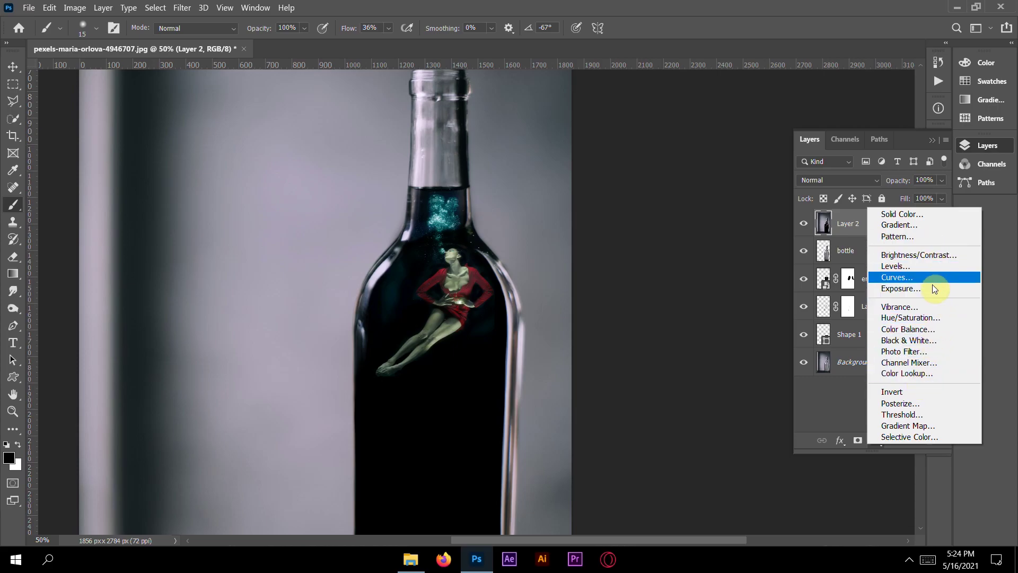
{"action": "left_click", "coordinate": [929, 329]}
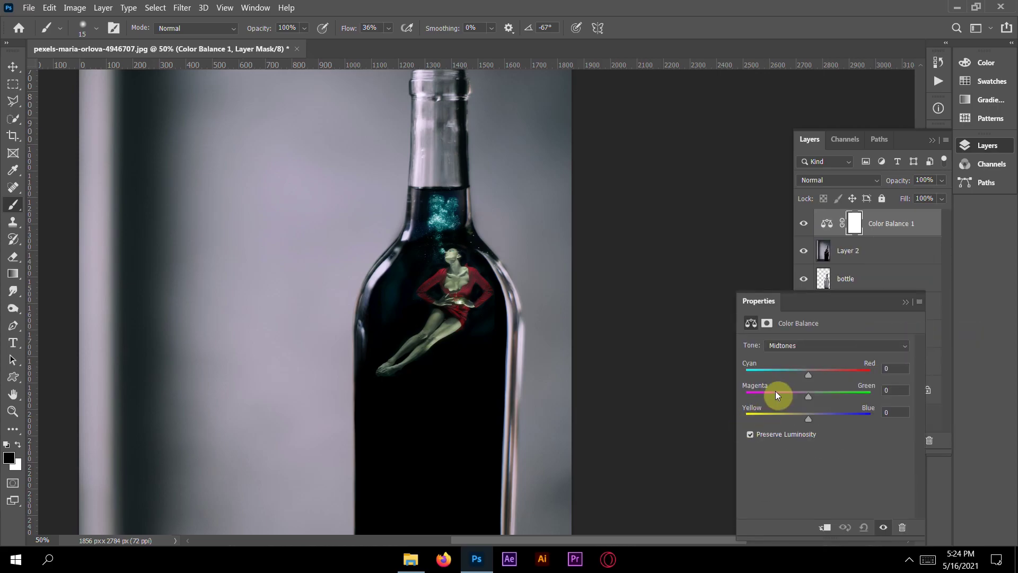
{"action": "left_click_drag", "start_coordinate": [810, 372], "coordinate": [800, 373]}
{"action": "left_click_drag", "start_coordinate": [805, 396], "coordinate": [810, 417]}
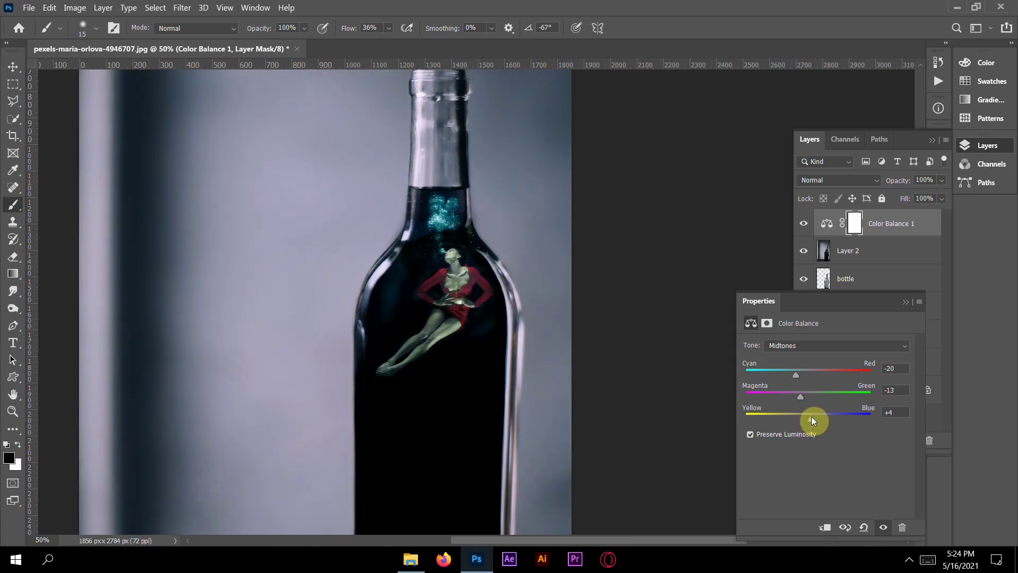
{"action": "left_click", "coordinate": [905, 303]}
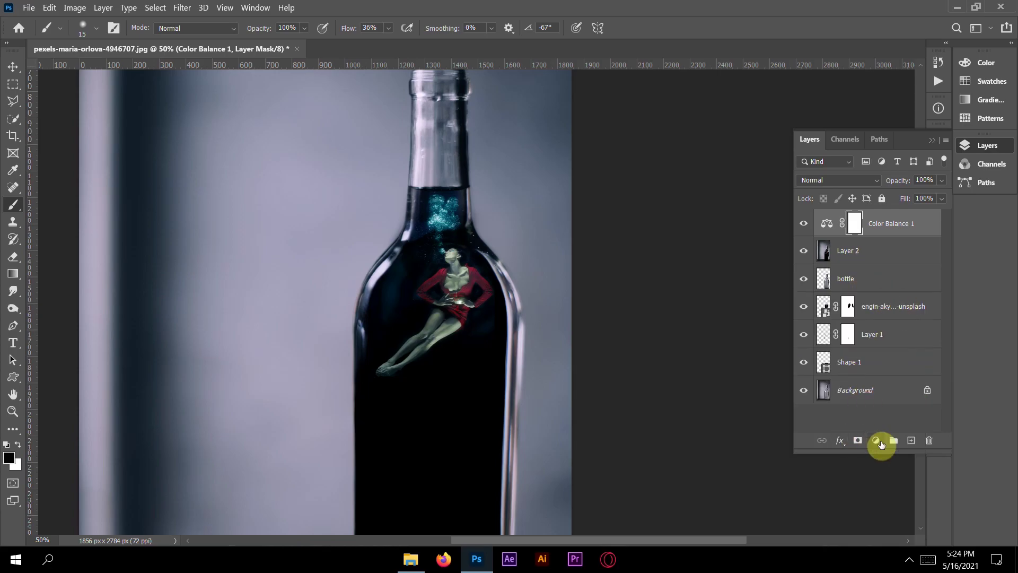
Add a Color Lookup adjustment above the Color Balance layer using the 2Strip.look 3DLUT file
{"action": "left_click", "coordinate": [876, 440]}
{"action": "left_click", "coordinate": [896, 371]}
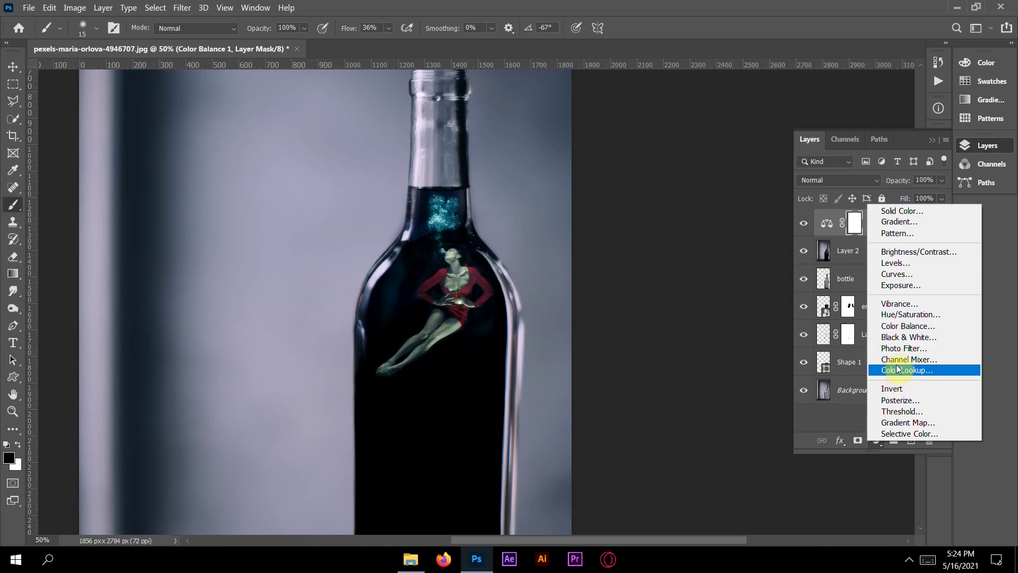
{"action": "left_click", "coordinate": [864, 347]}
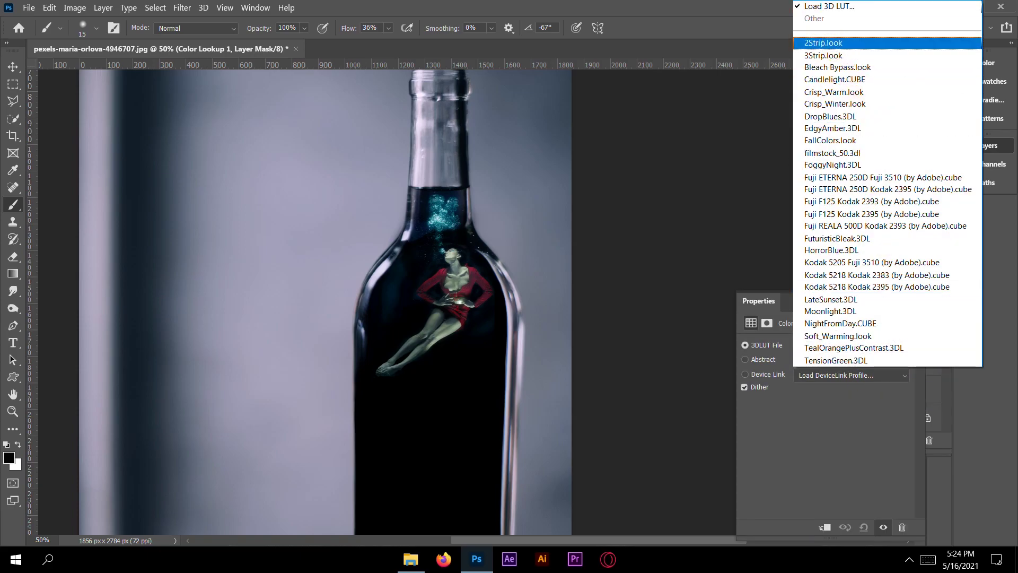
{"action": "left_click", "coordinate": [831, 43]}
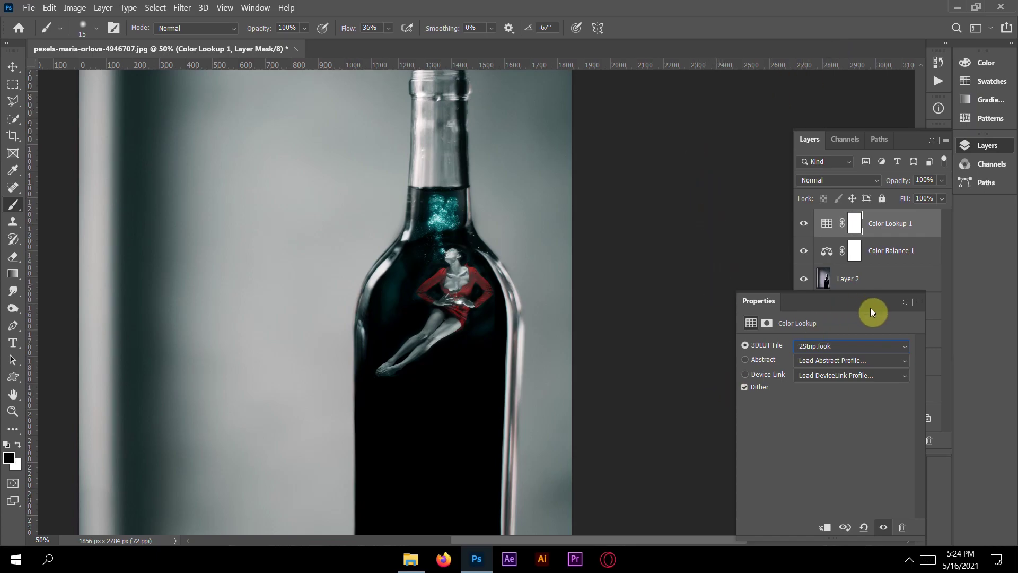
{"action": "left_click", "coordinate": [905, 302]}
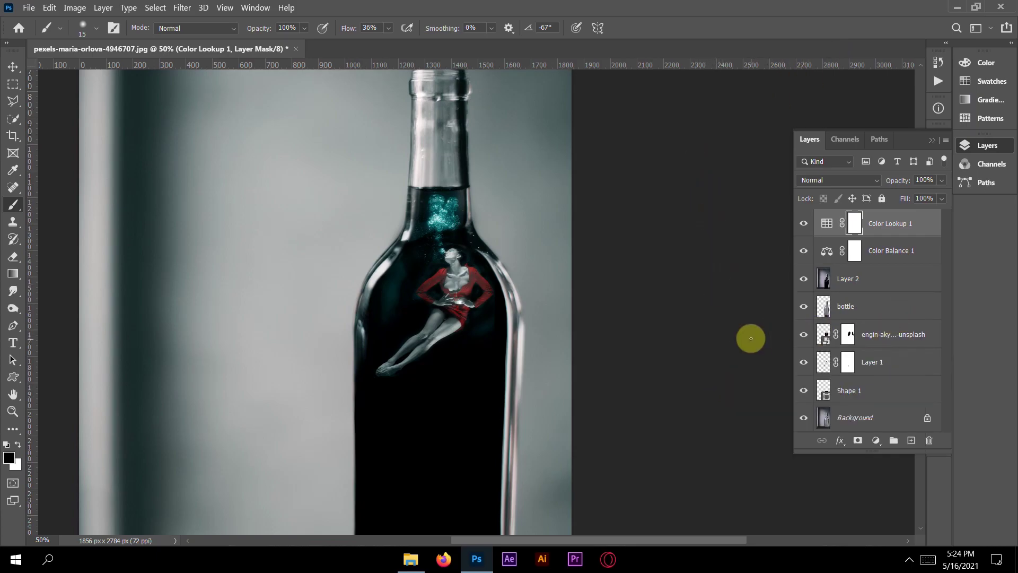
Examine the color-graded composite up close around the woman and as a whole, with the layer list collapsed and the Move tool active
{"action": "scroll", "coordinate": [751, 338], "scroll_direction": "down", "scroll_amount": 2}
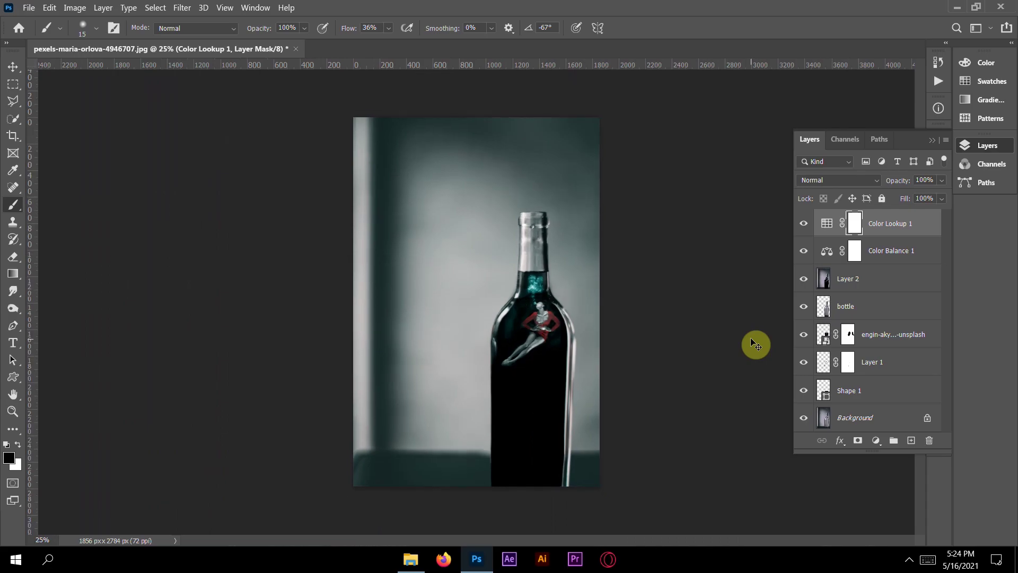
{"action": "scroll", "coordinate": [751, 339], "scroll_direction": "up", "scroll_amount": 1}
{"action": "scroll", "coordinate": [751, 339], "scroll_direction": "up", "scroll_amount": 2}
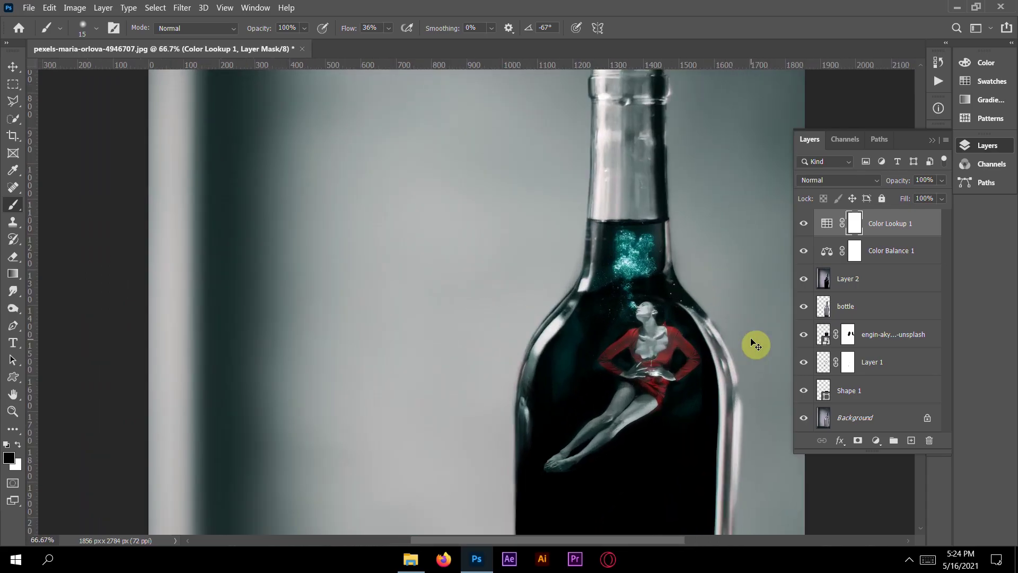
{"action": "scroll", "coordinate": [751, 339], "scroll_direction": "down", "scroll_amount": 2}
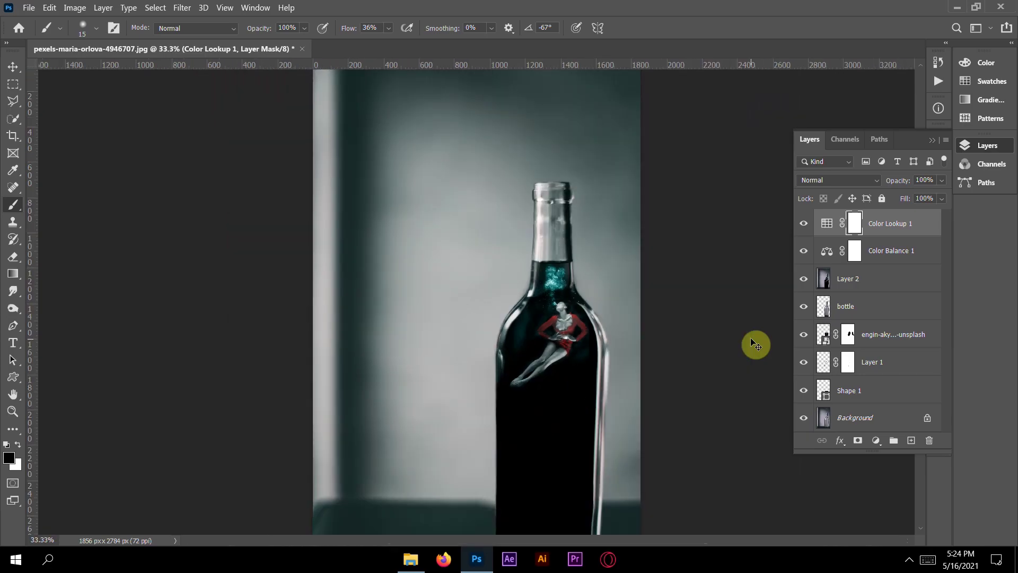
{"action": "scroll", "coordinate": [752, 340], "scroll_direction": "down", "scroll_amount": 1}
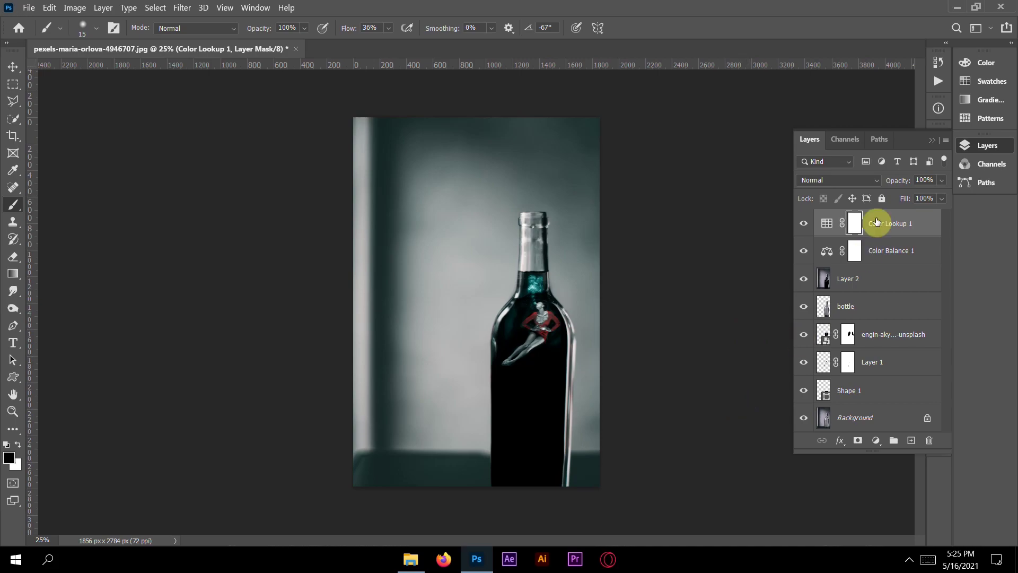
{"action": "left_click", "coordinate": [931, 141]}
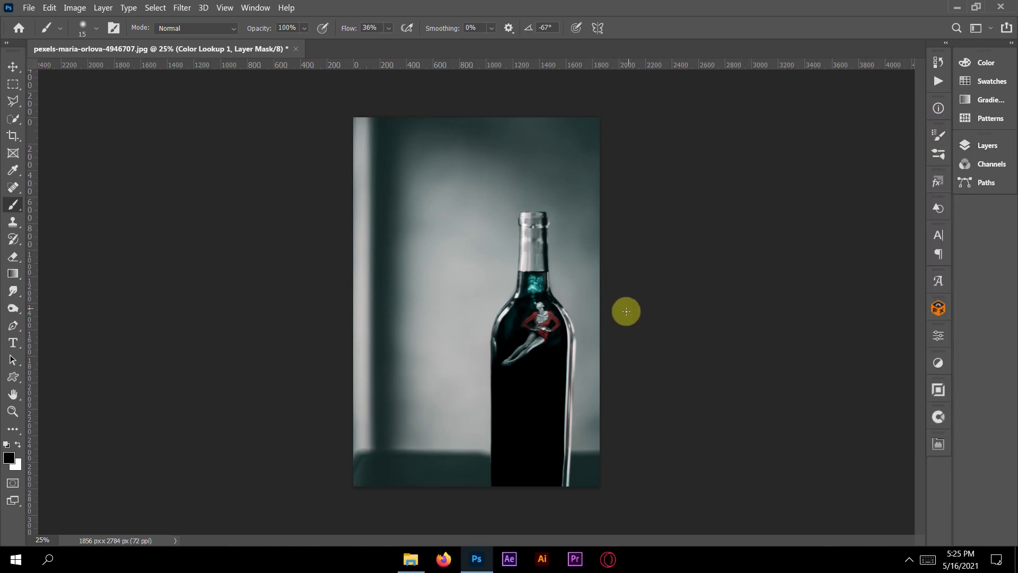
{"action": "key", "text": "v"}
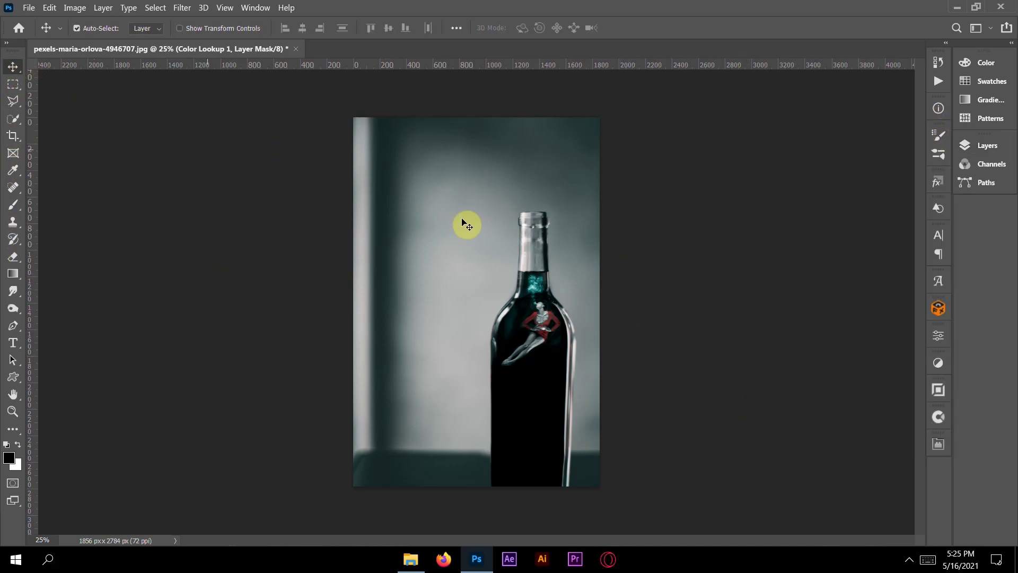